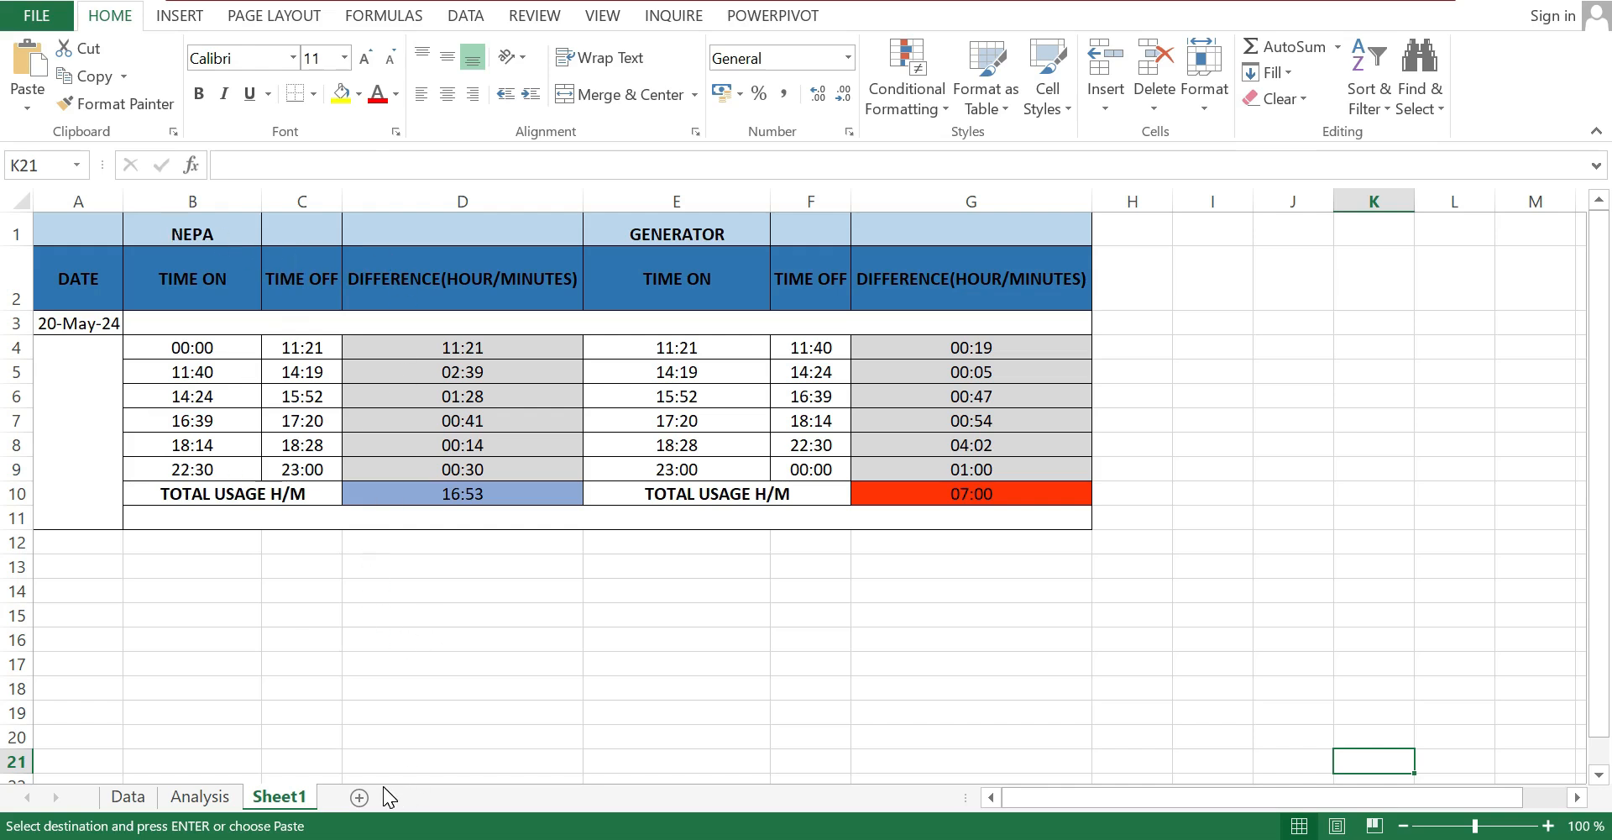
Add a new blank worksheet and compare it with the usage table layout on Sheet1
left_click(359, 796)
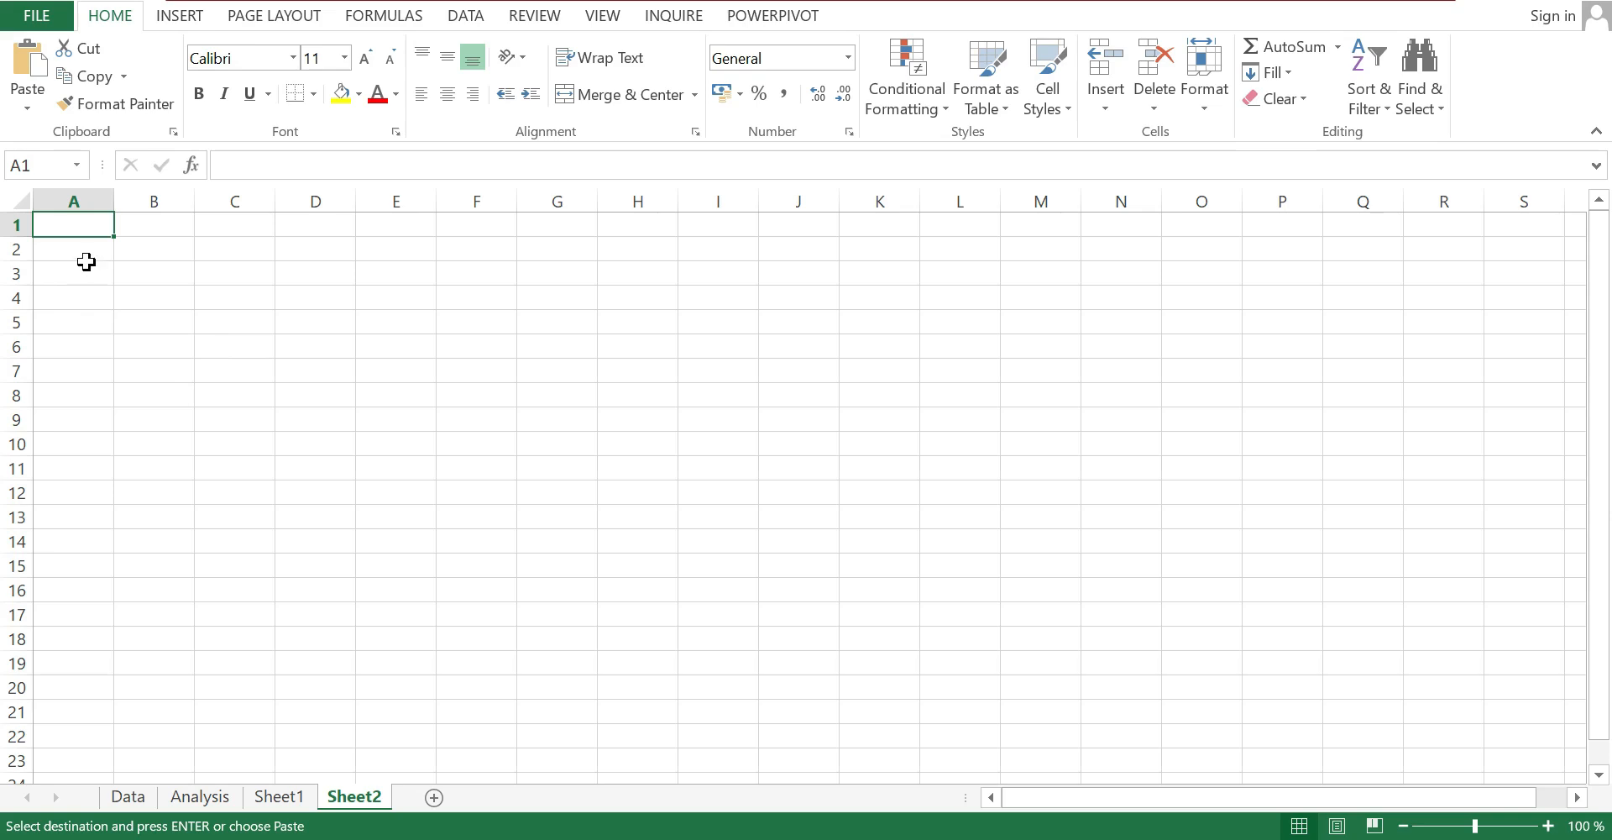
left_click(280, 796)
scroll(126, 306, "down", 2)
scroll(127, 306, "up", 2)
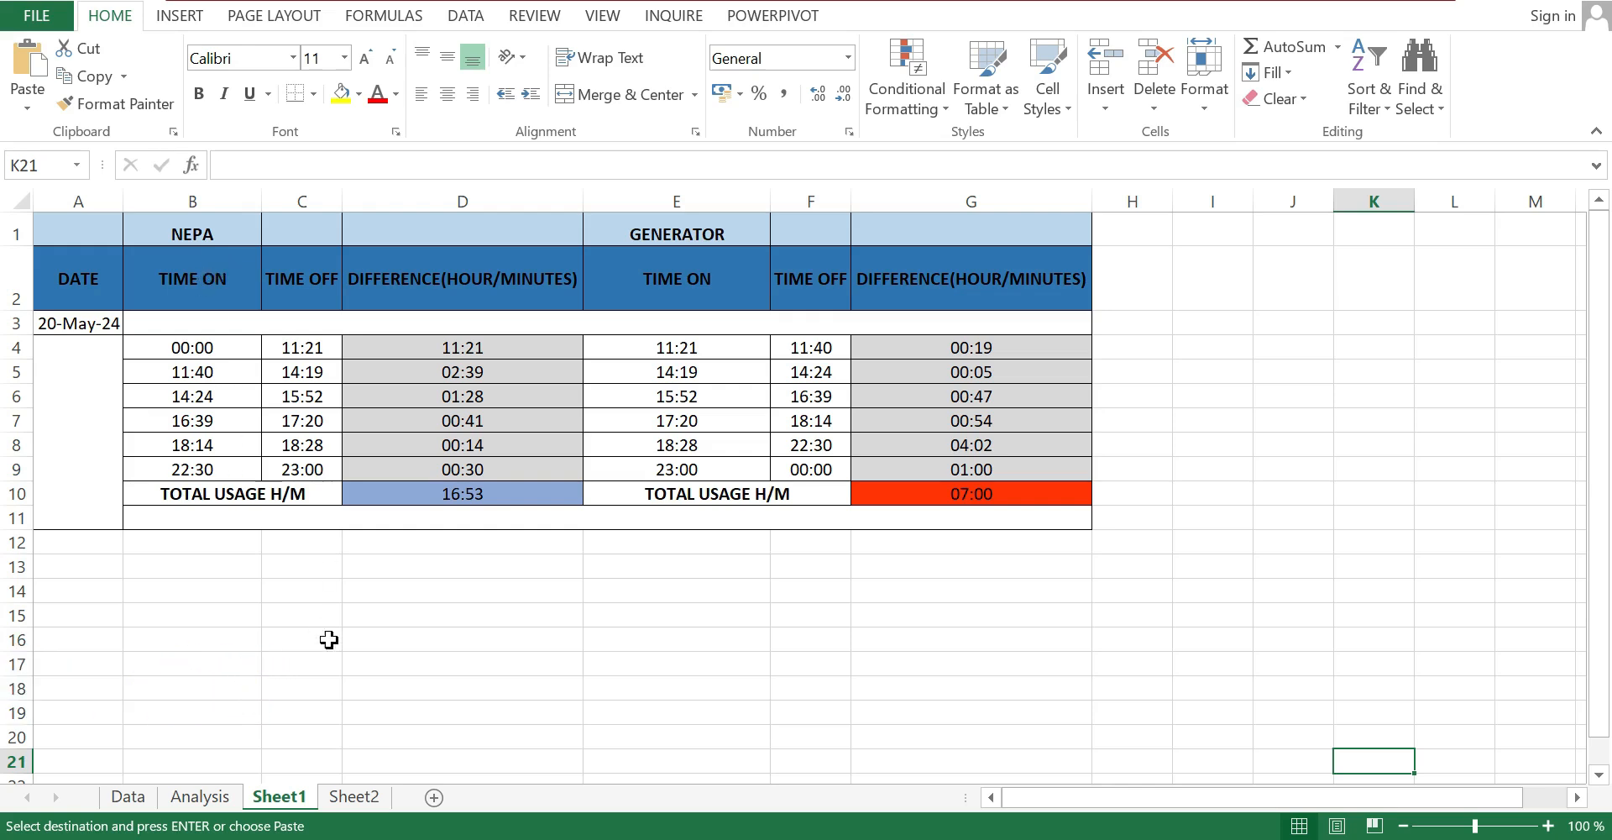
left_click(351, 797)
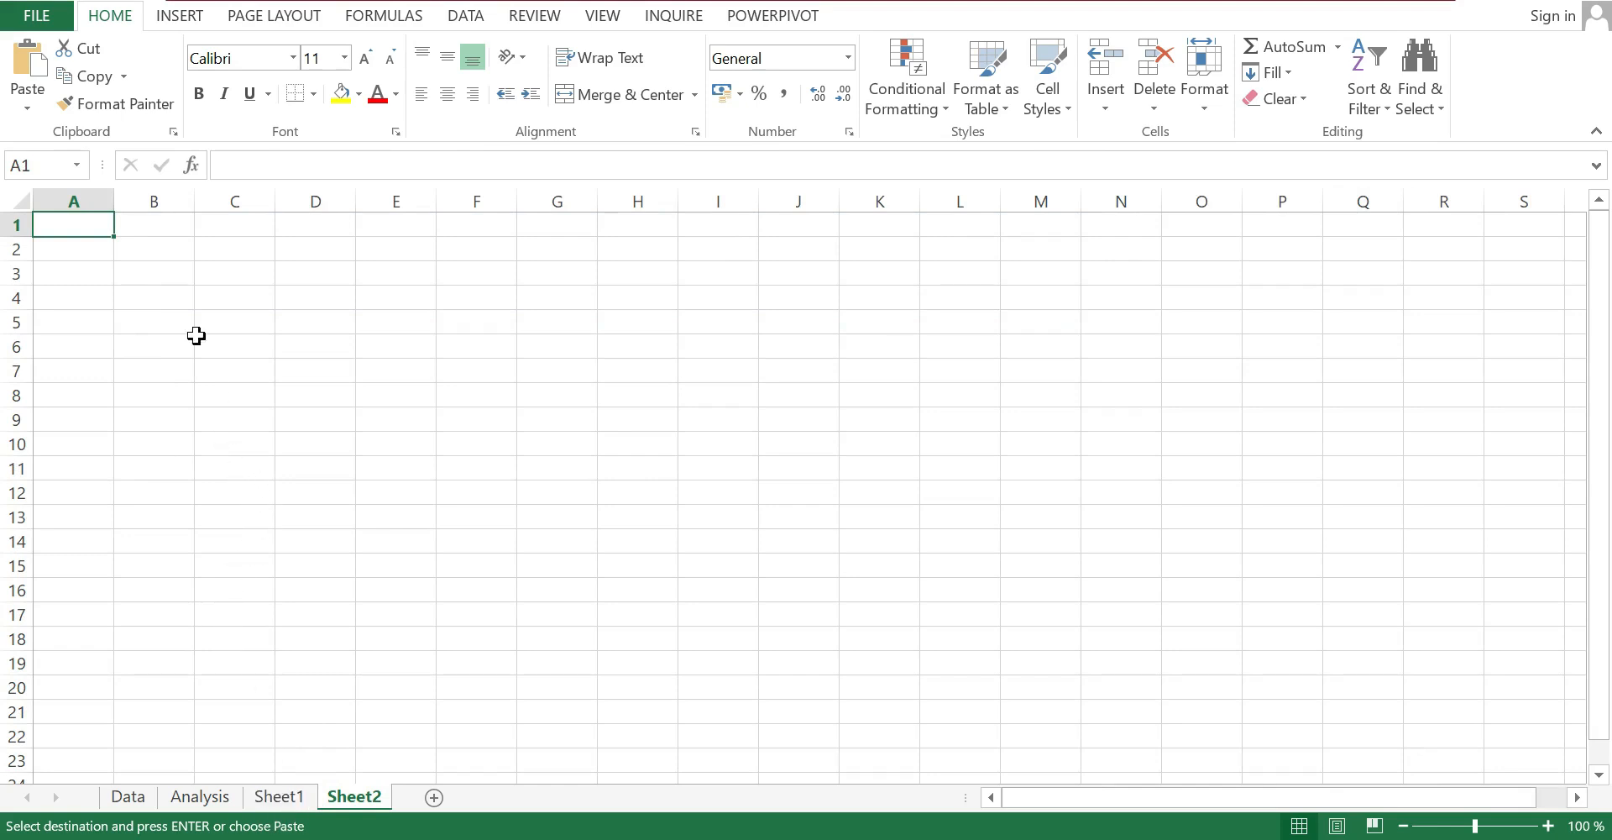
Enter the group headings NEPA in cell B1 and GENERATION in cell F1 of the new sheet
left_click(159, 225)
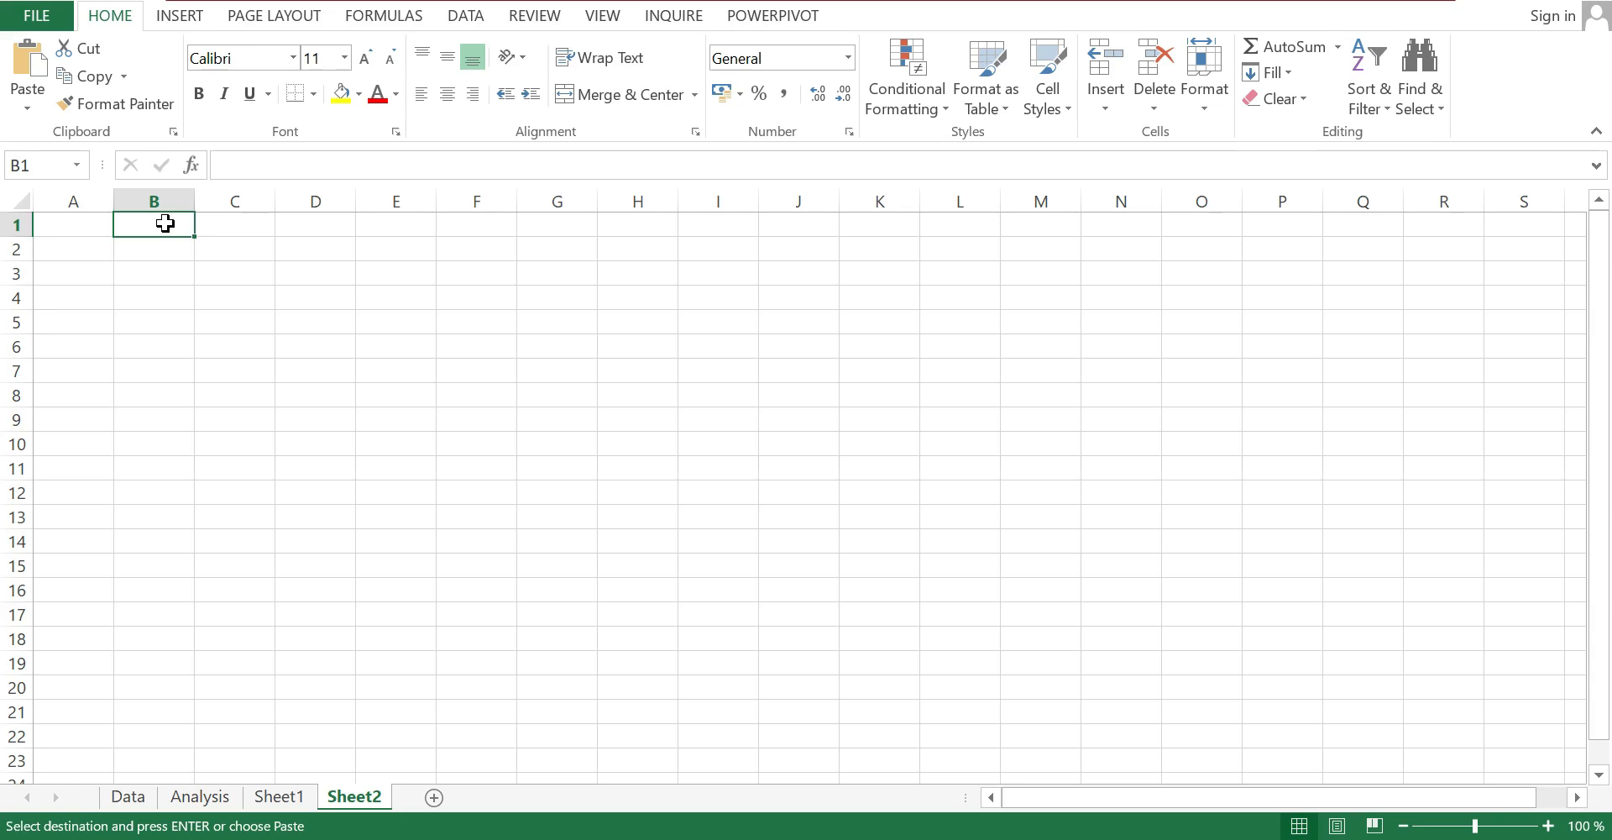
type("n")
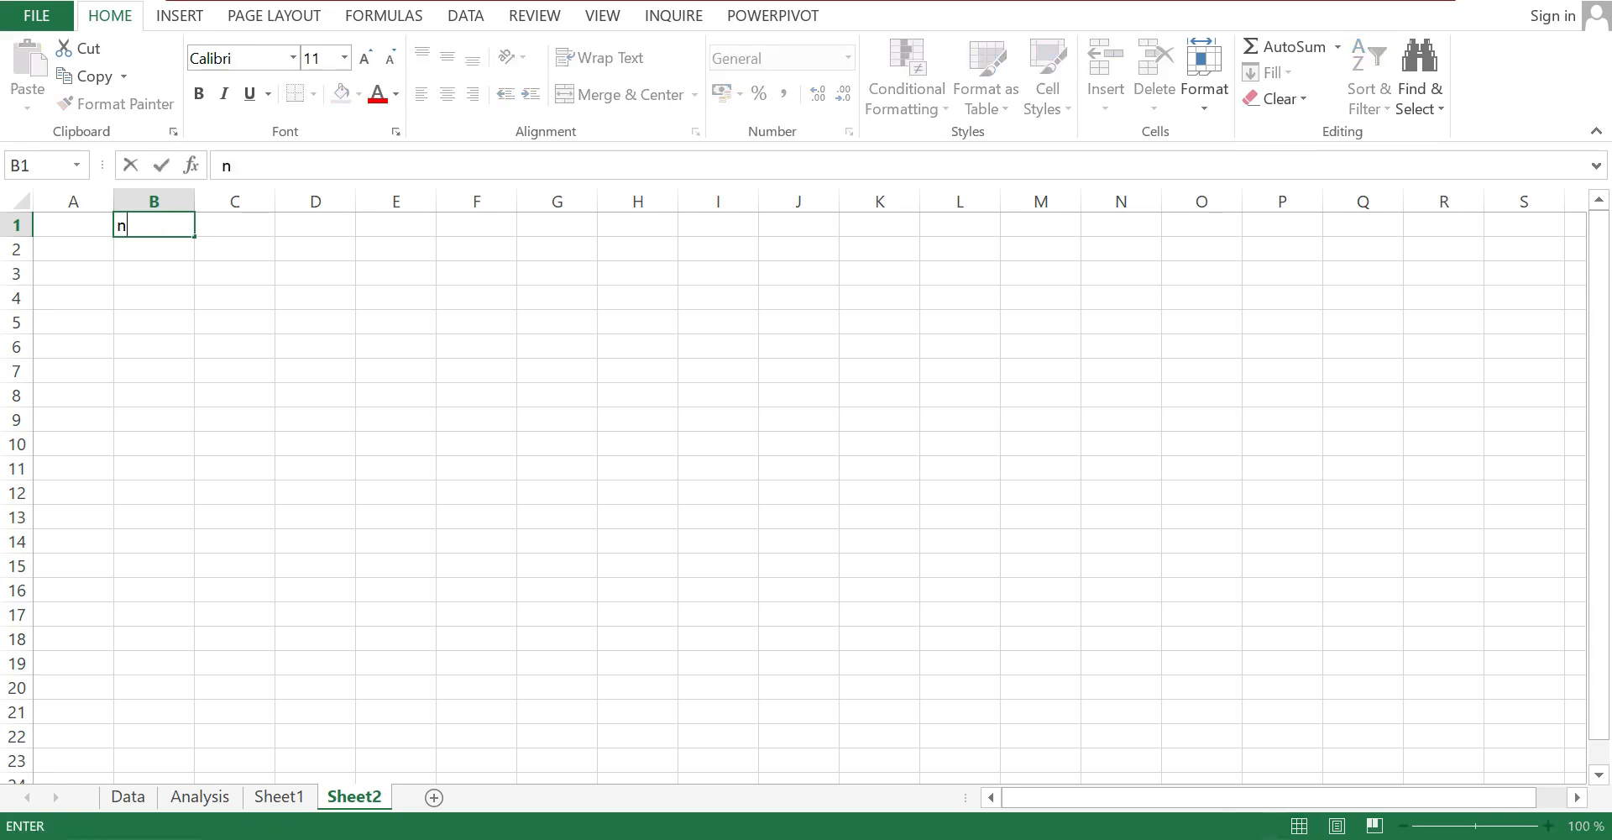
type("eEPA")
left_click(486, 227)
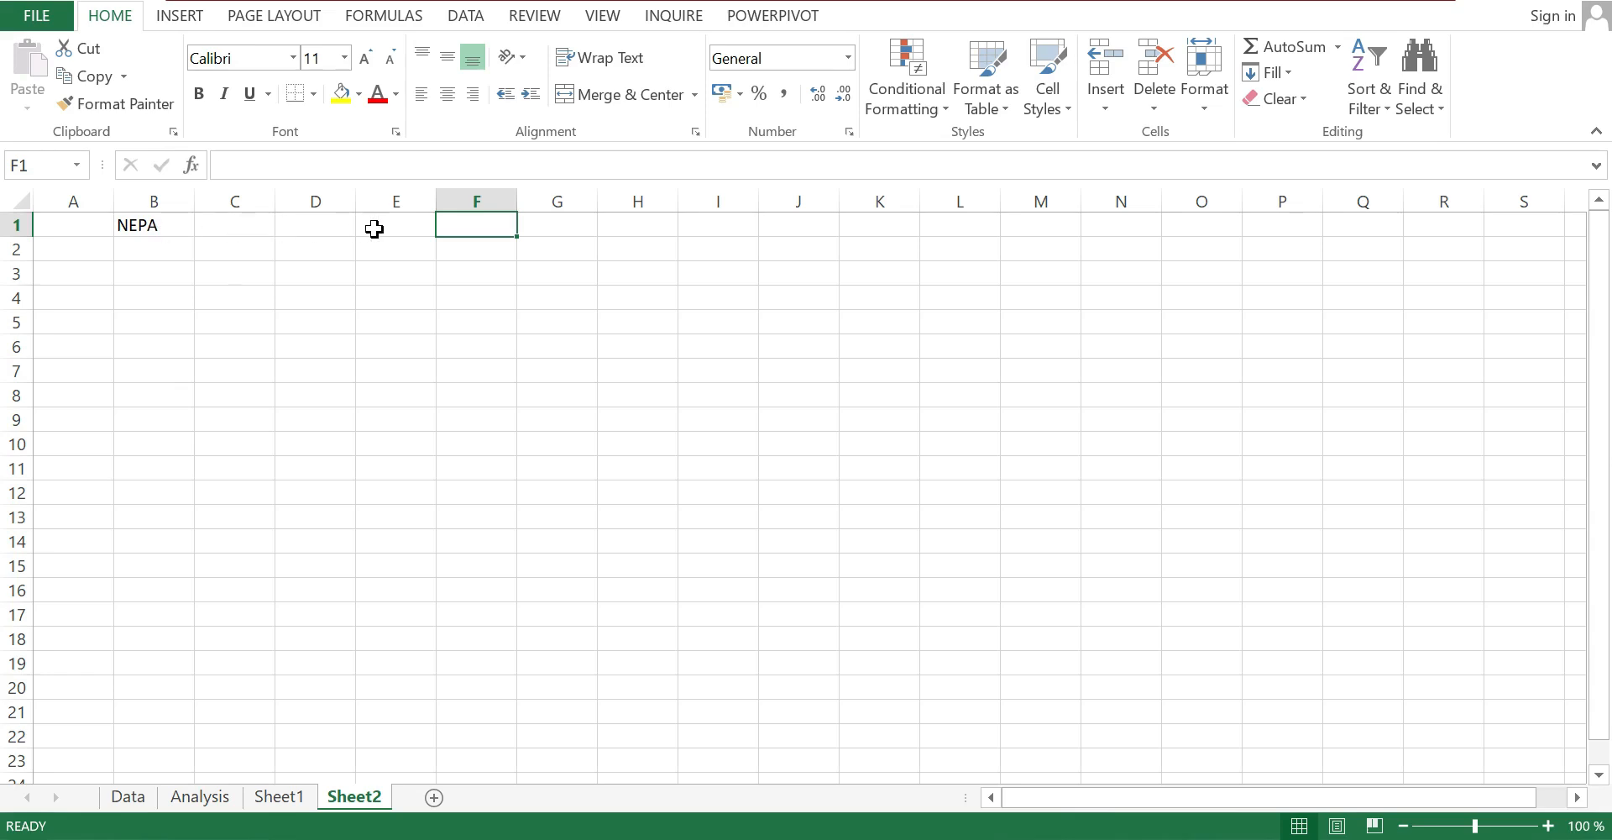
left_click(476, 228)
type("GE")
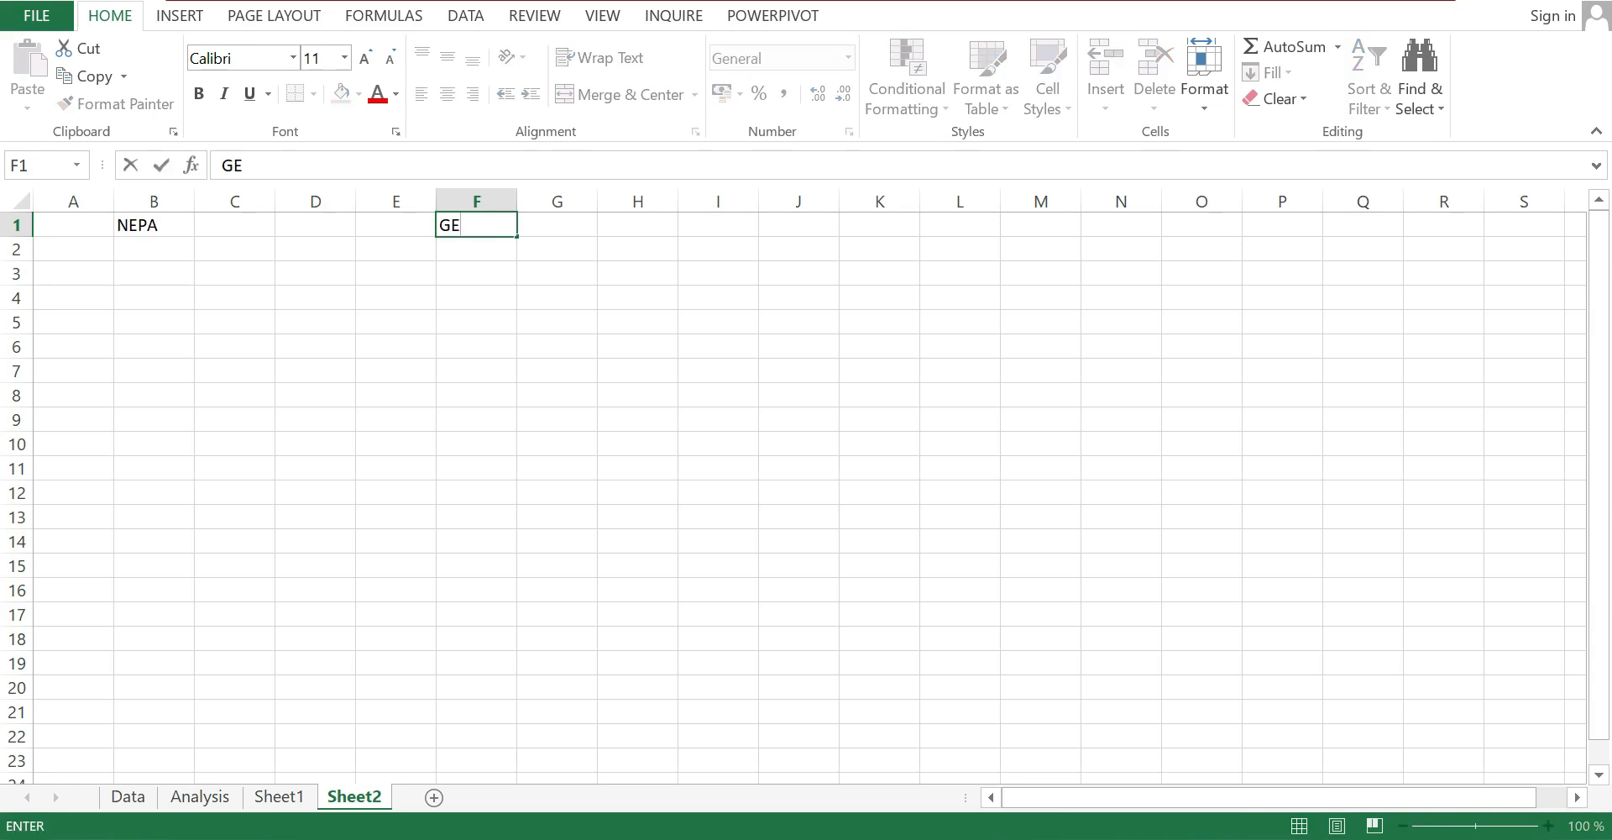
type("NERATION")
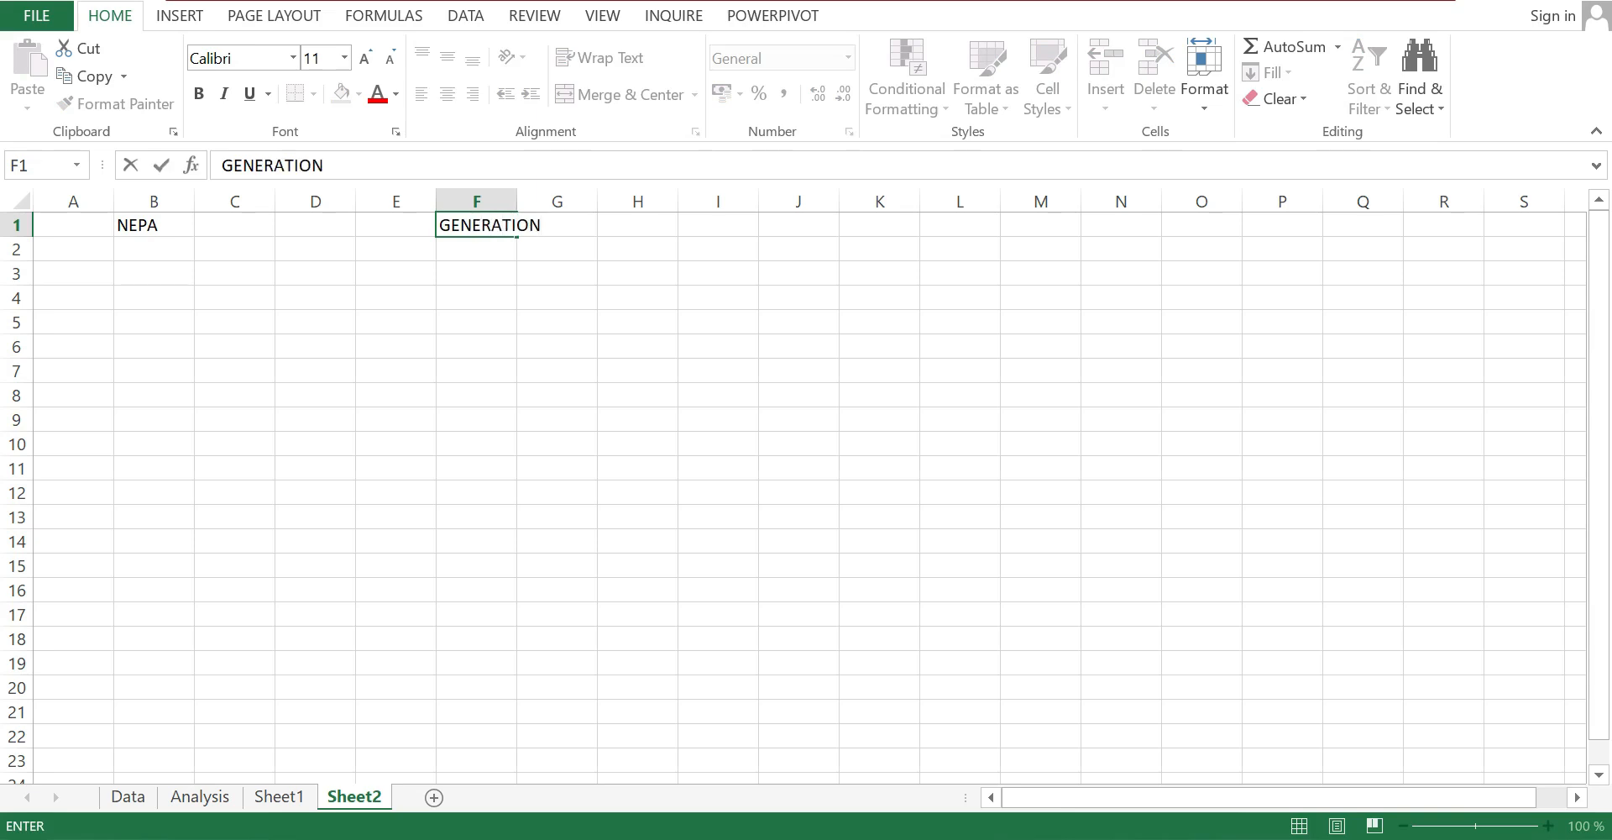
left_click(619, 326)
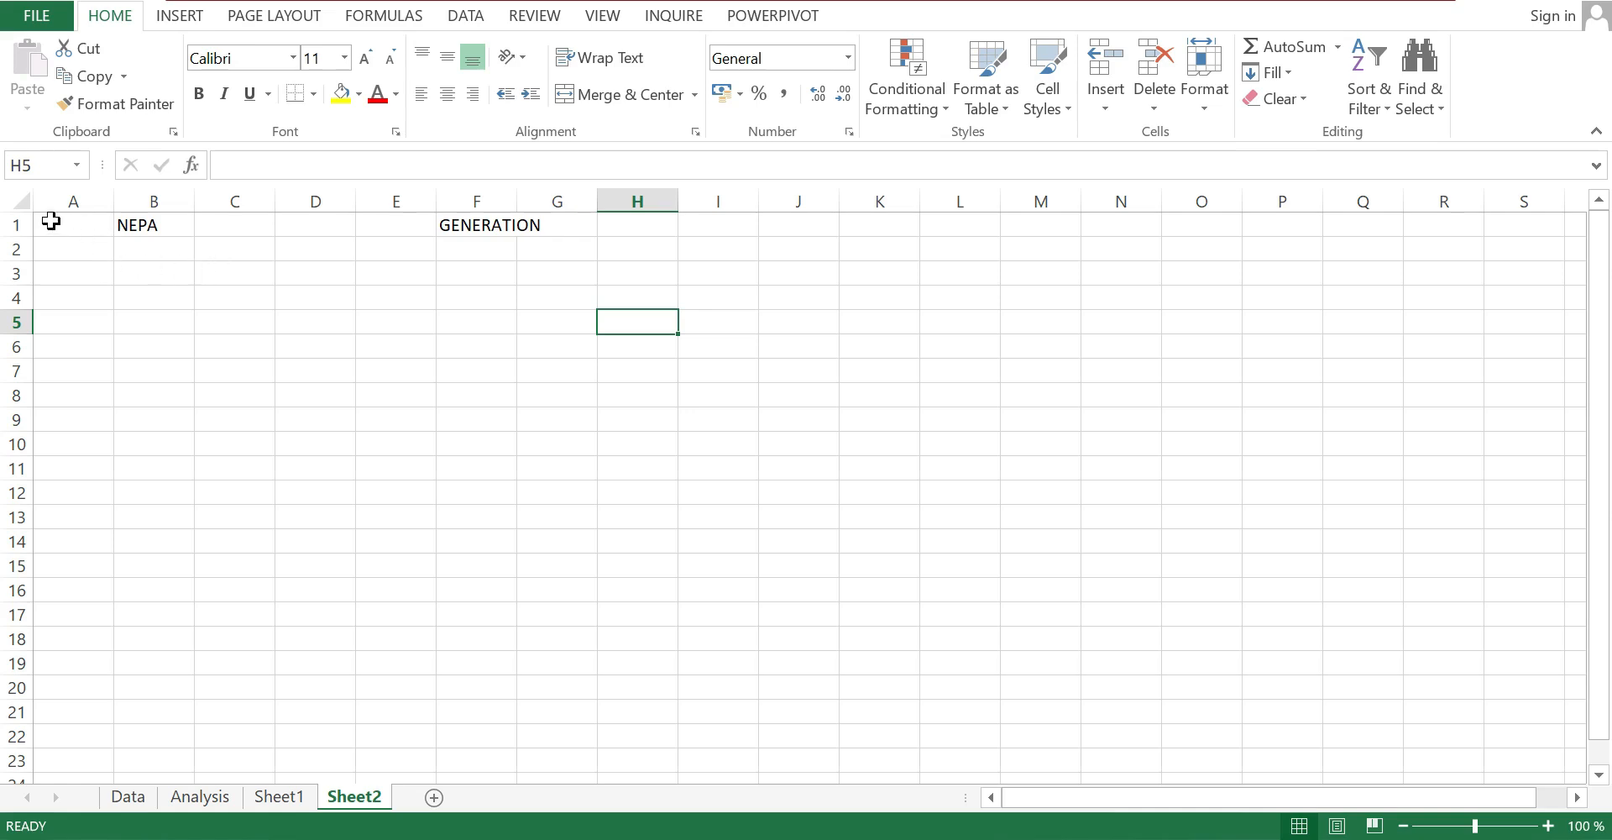
Check the header layout on Sheet1 and fill cells A1:G1 of the new sheet with the recently used blue
left_click(273, 796)
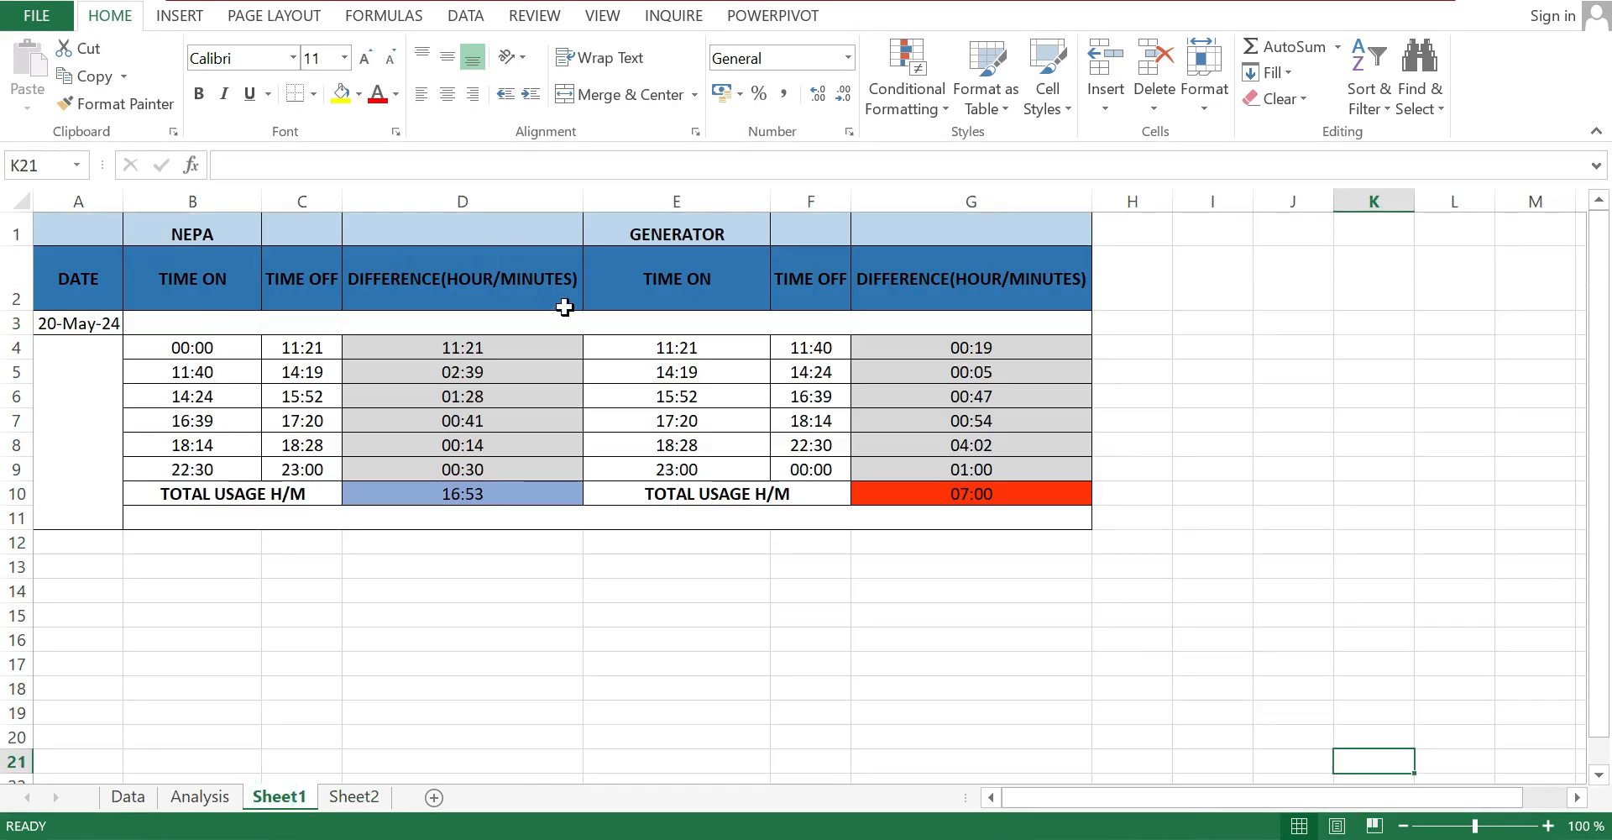
left_click(353, 795)
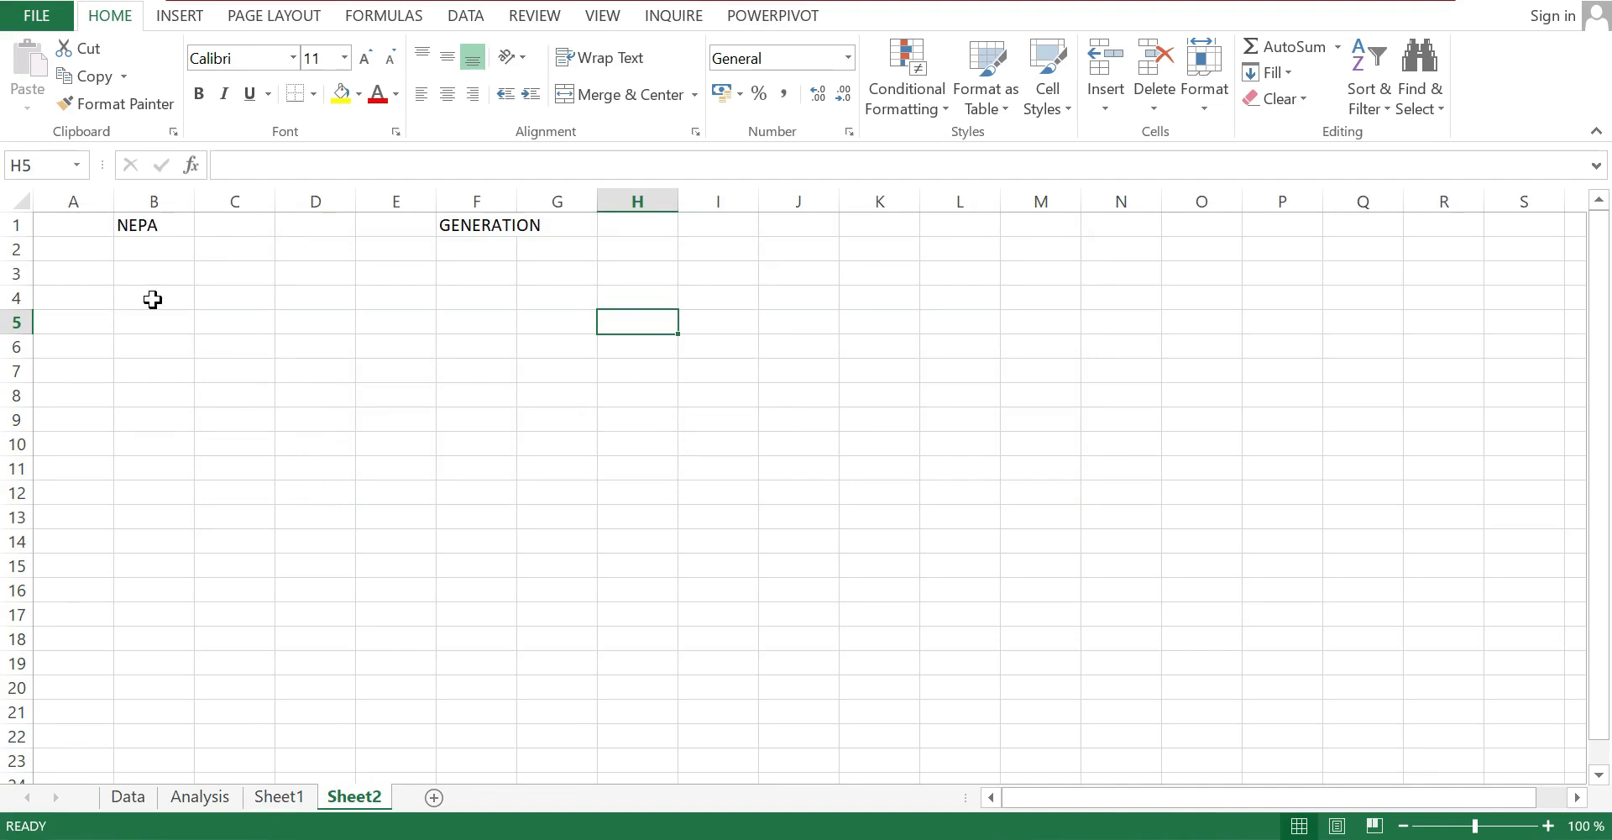
left_click(279, 795)
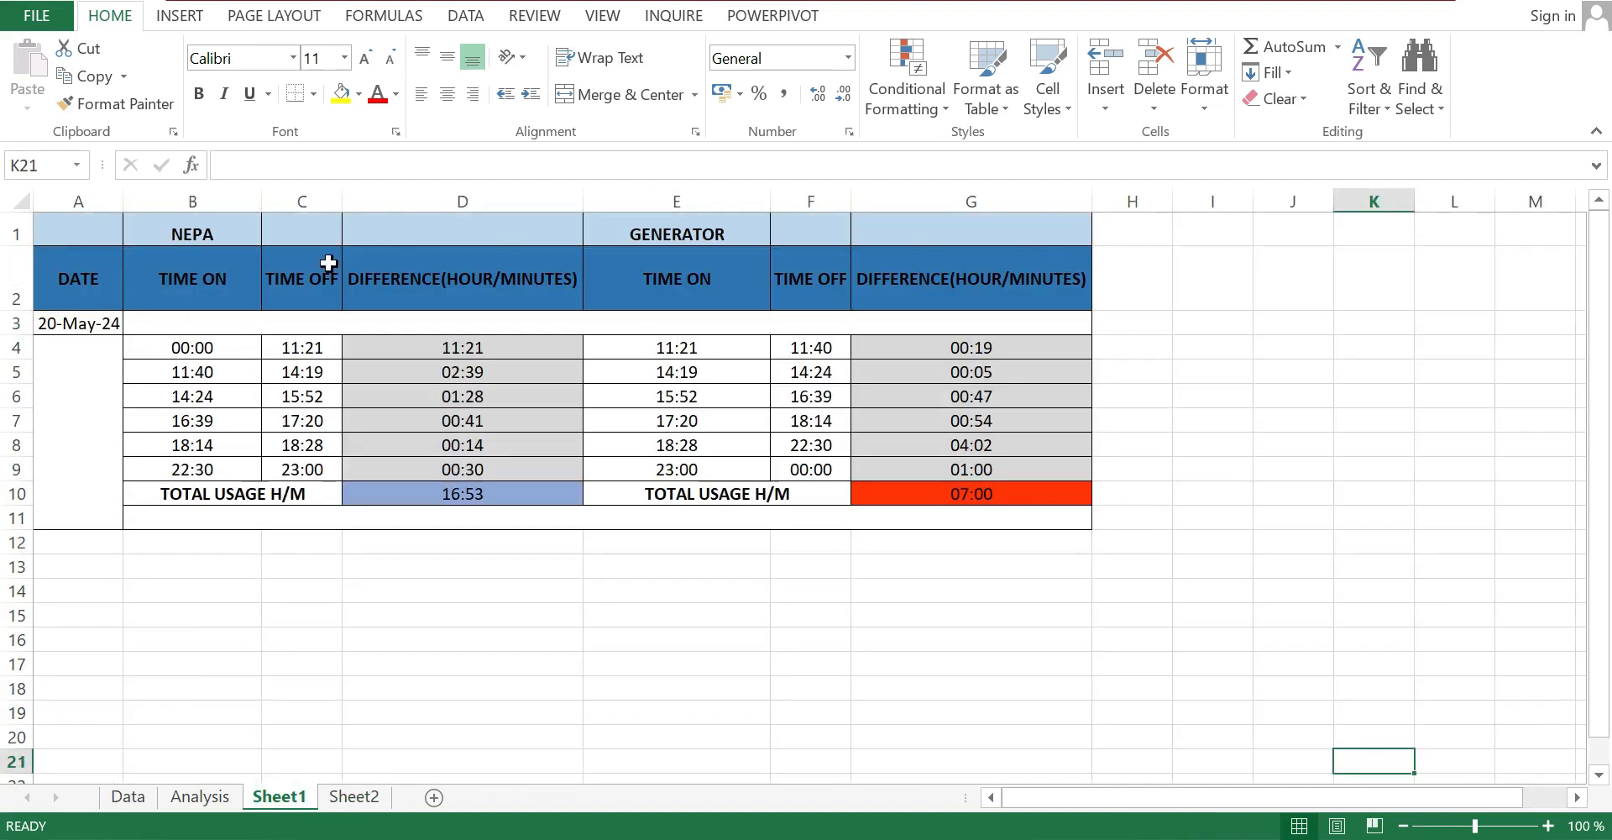
left_click(349, 795)
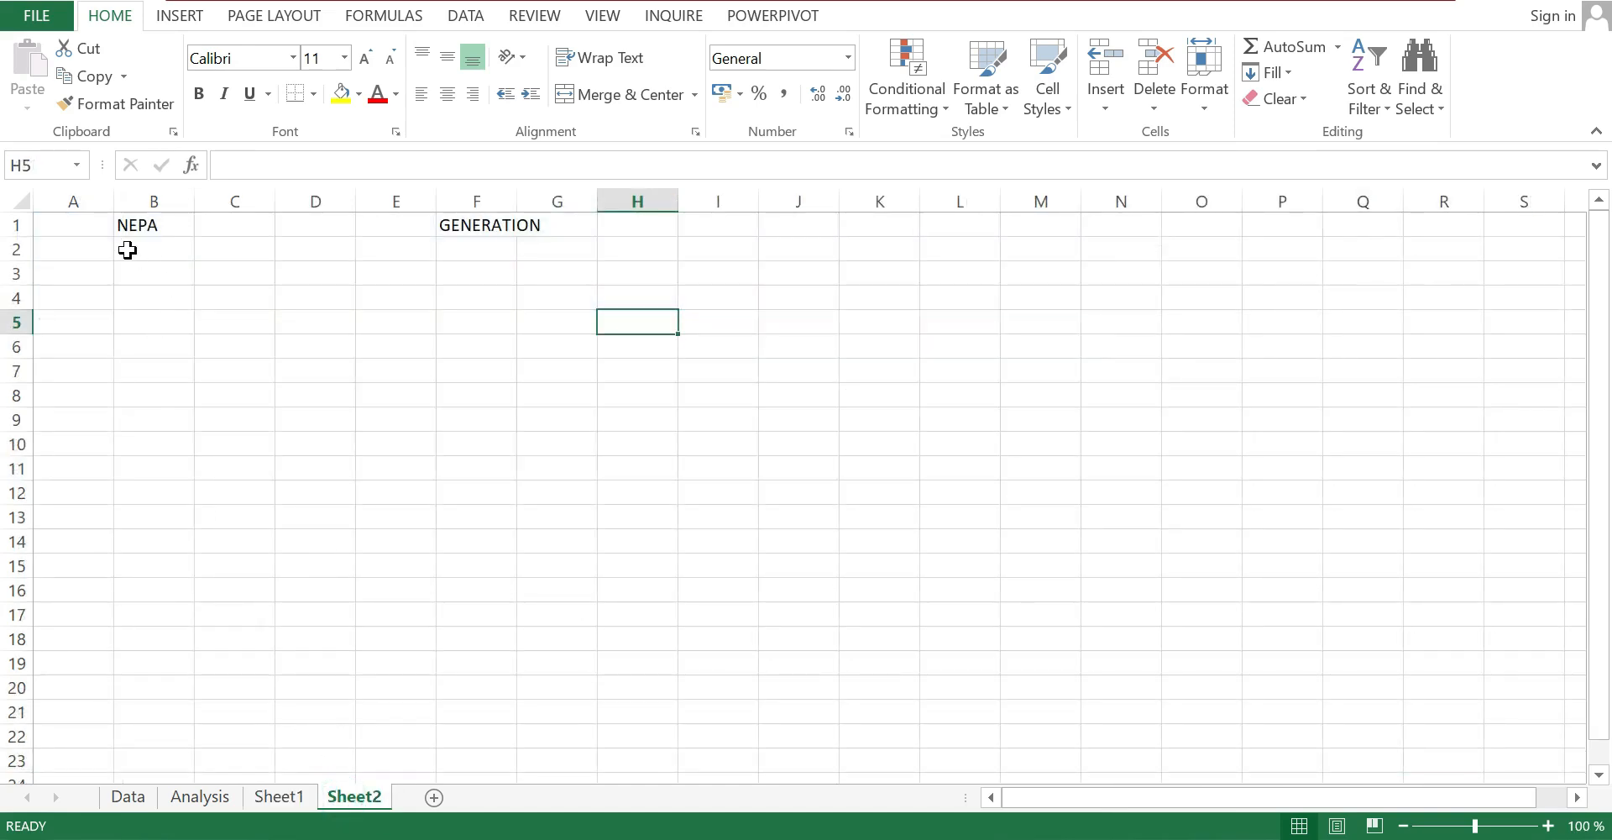
left_click_drag(65, 224, 529, 226)
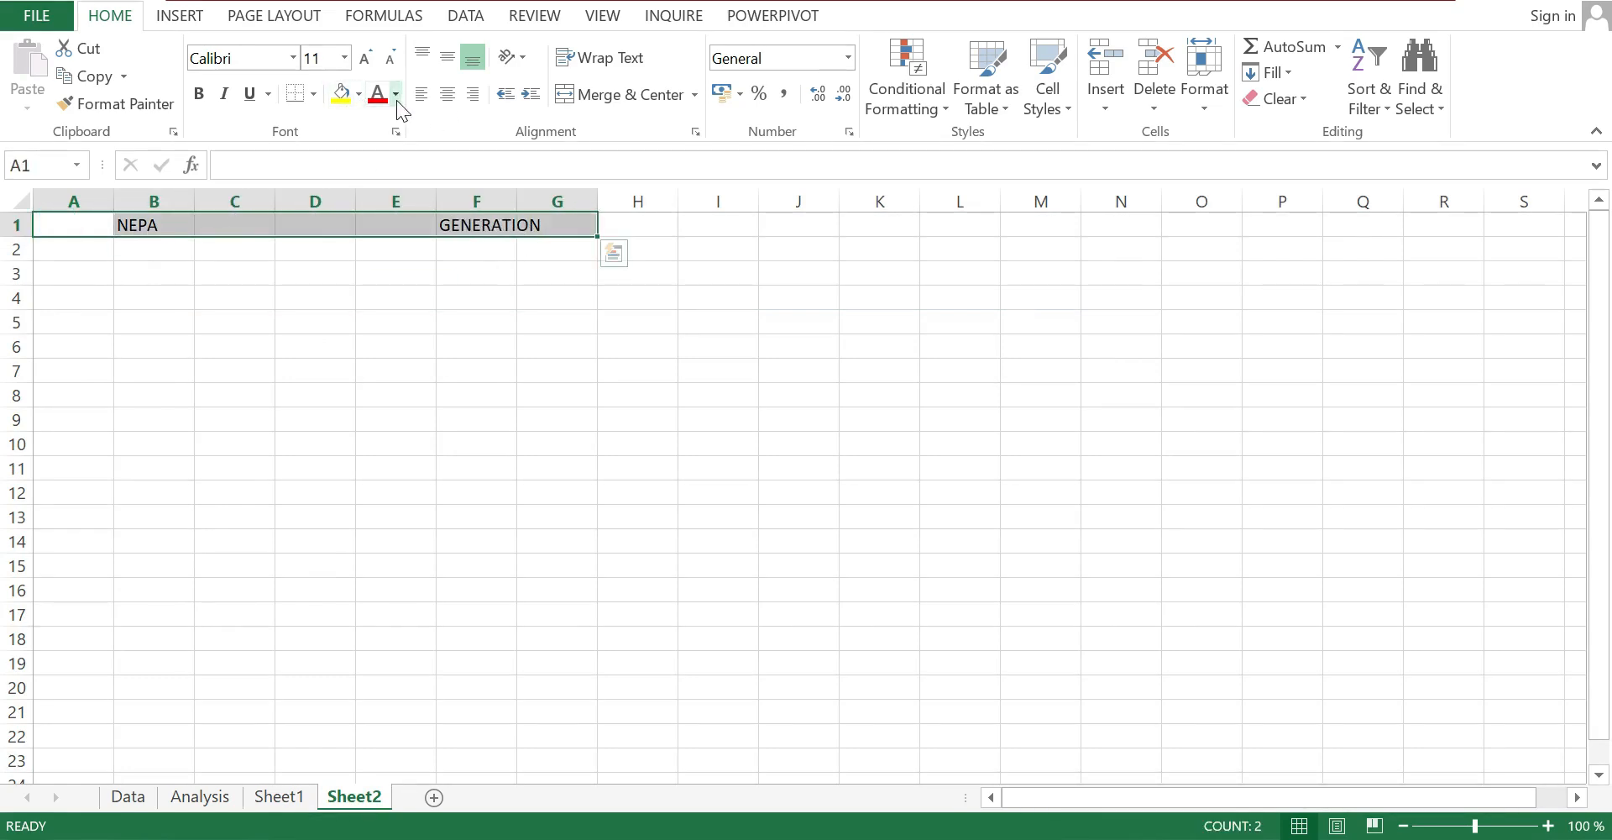
left_click(360, 95)
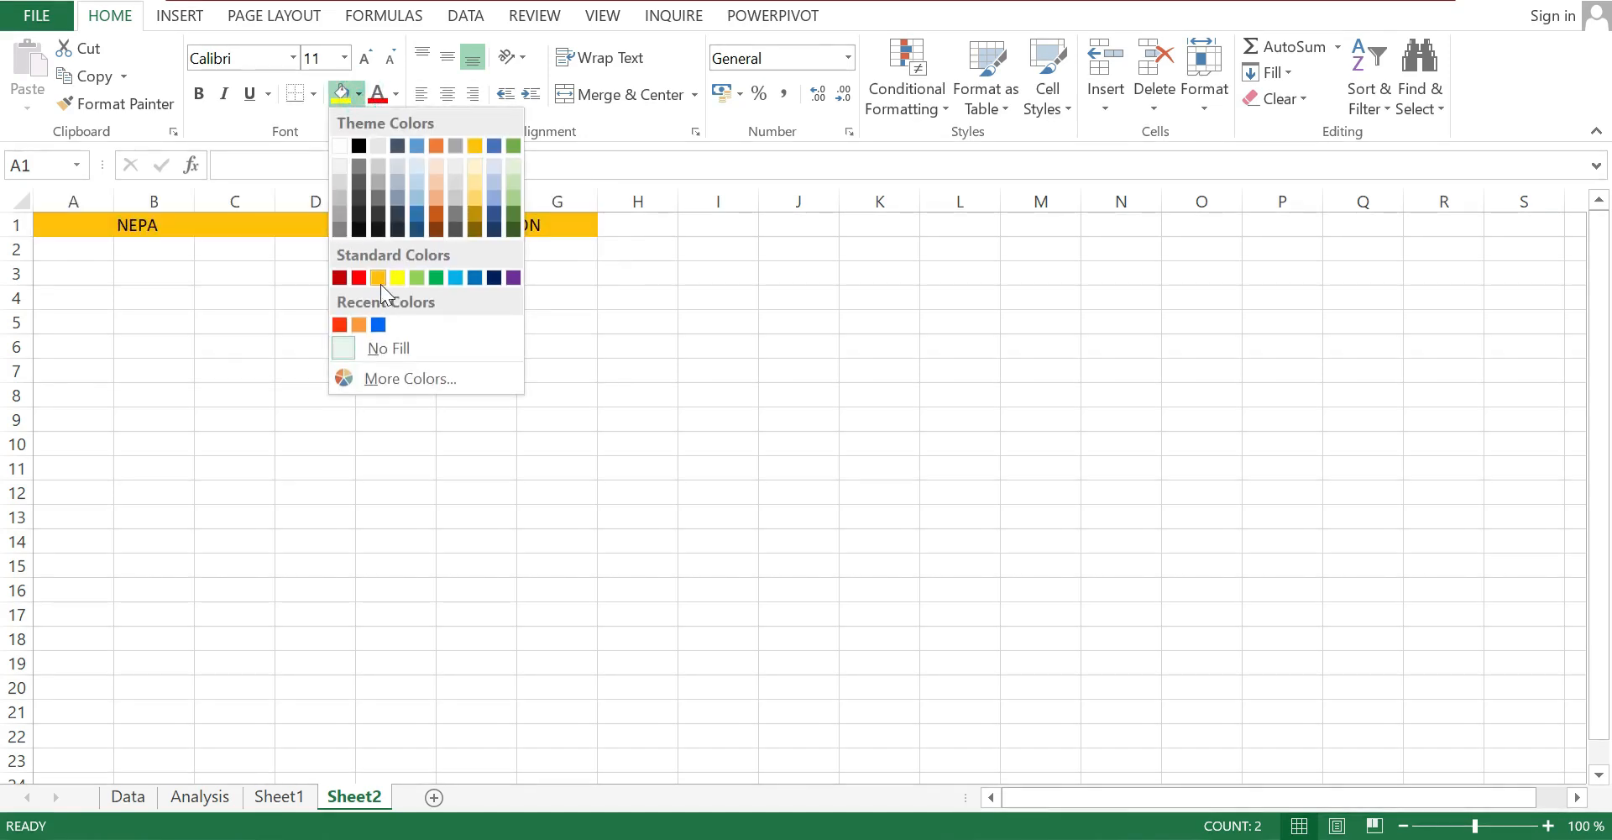
left_click(378, 324)
left_click(500, 401)
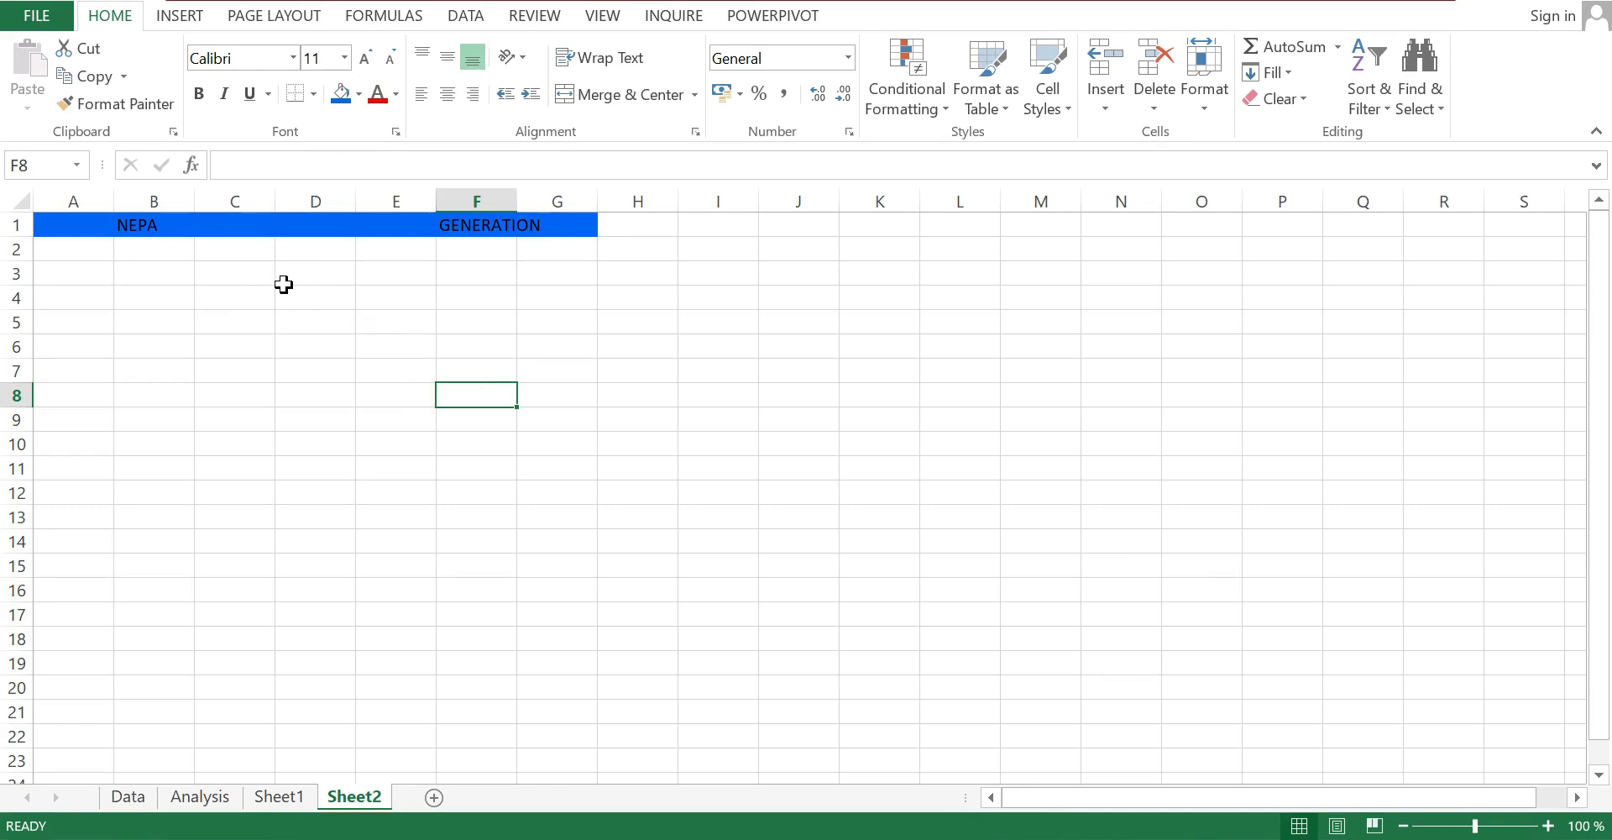
Enter the column headers DATE in A2, TIME ON in B2 and TIME OFF in C2
left_click(68, 252)
type("DATE")
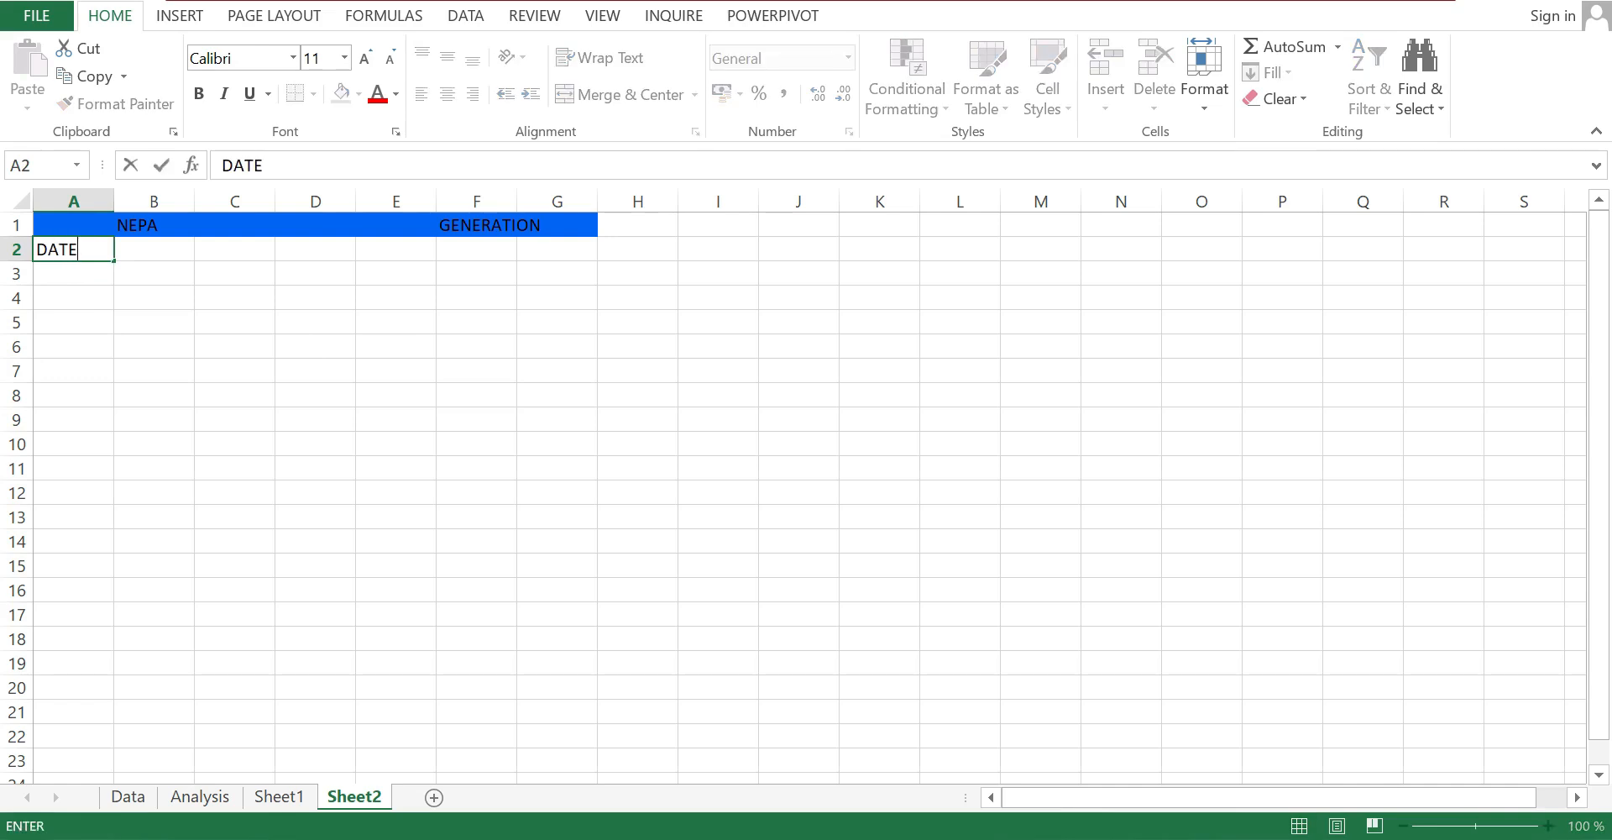
left_click(150, 250)
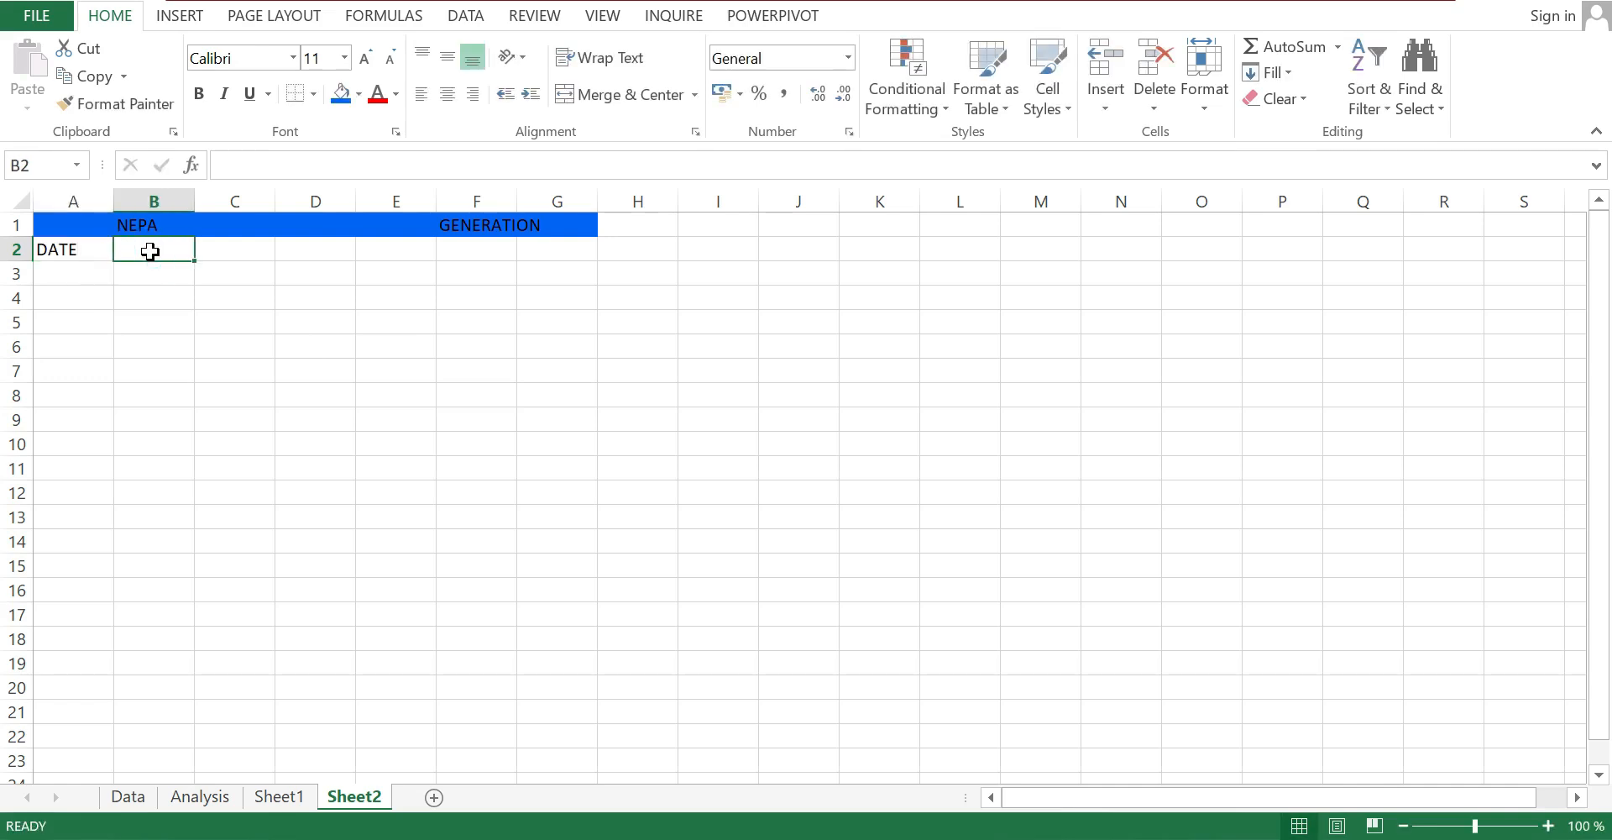
type("TIM")
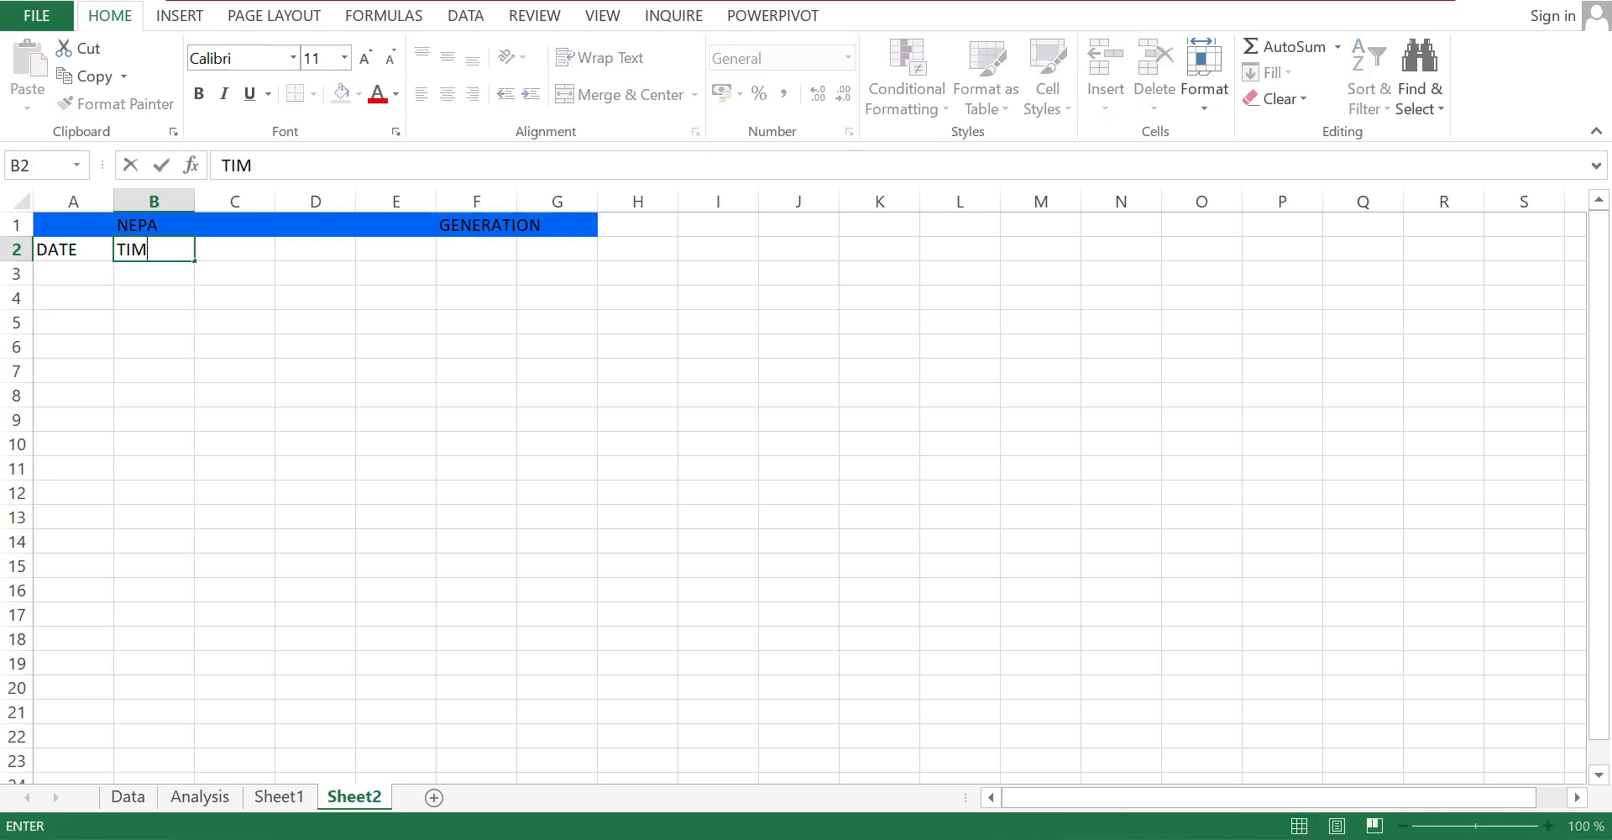
type("E ON")
left_click(232, 252)
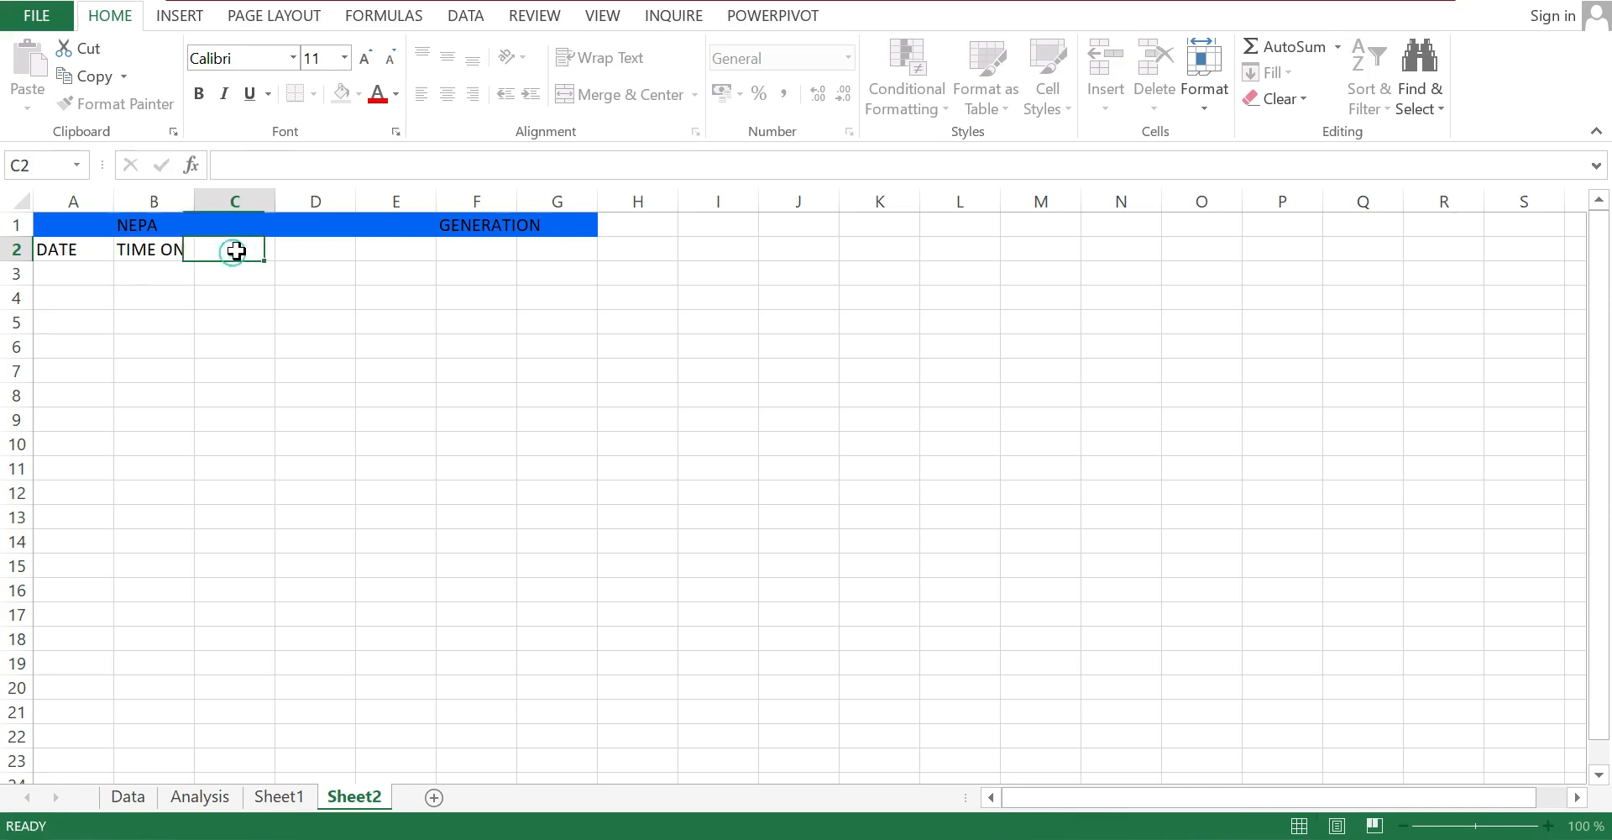
type("TIME OFF")
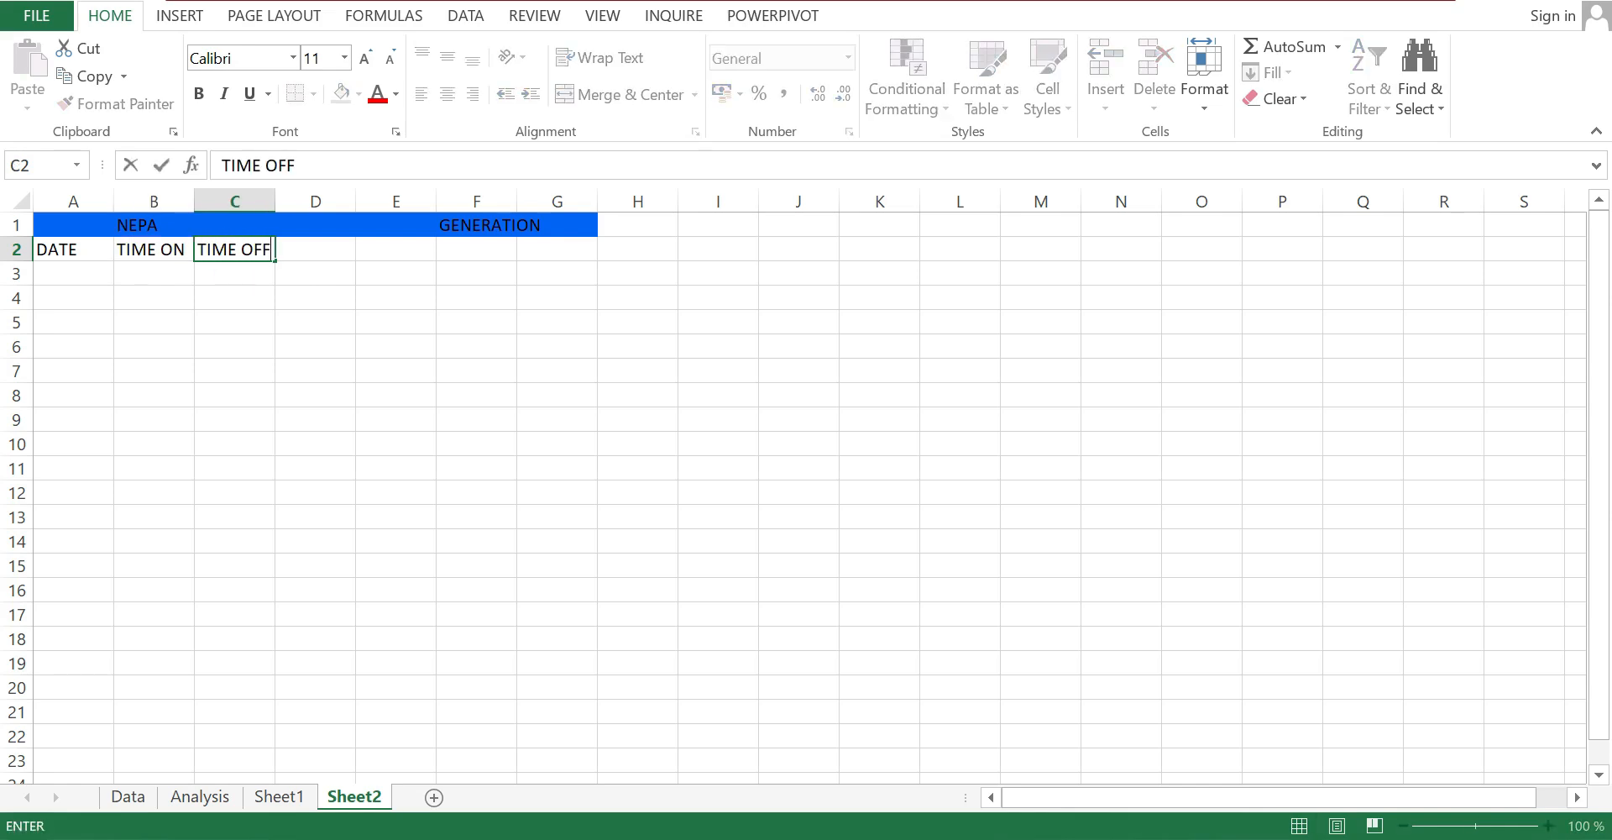
Enter the header DIFFERENCE(HOUR/MINUTES in cell D2, using the matching header on Sheet1 as reference
left_click(318, 251)
type("DIFFE")
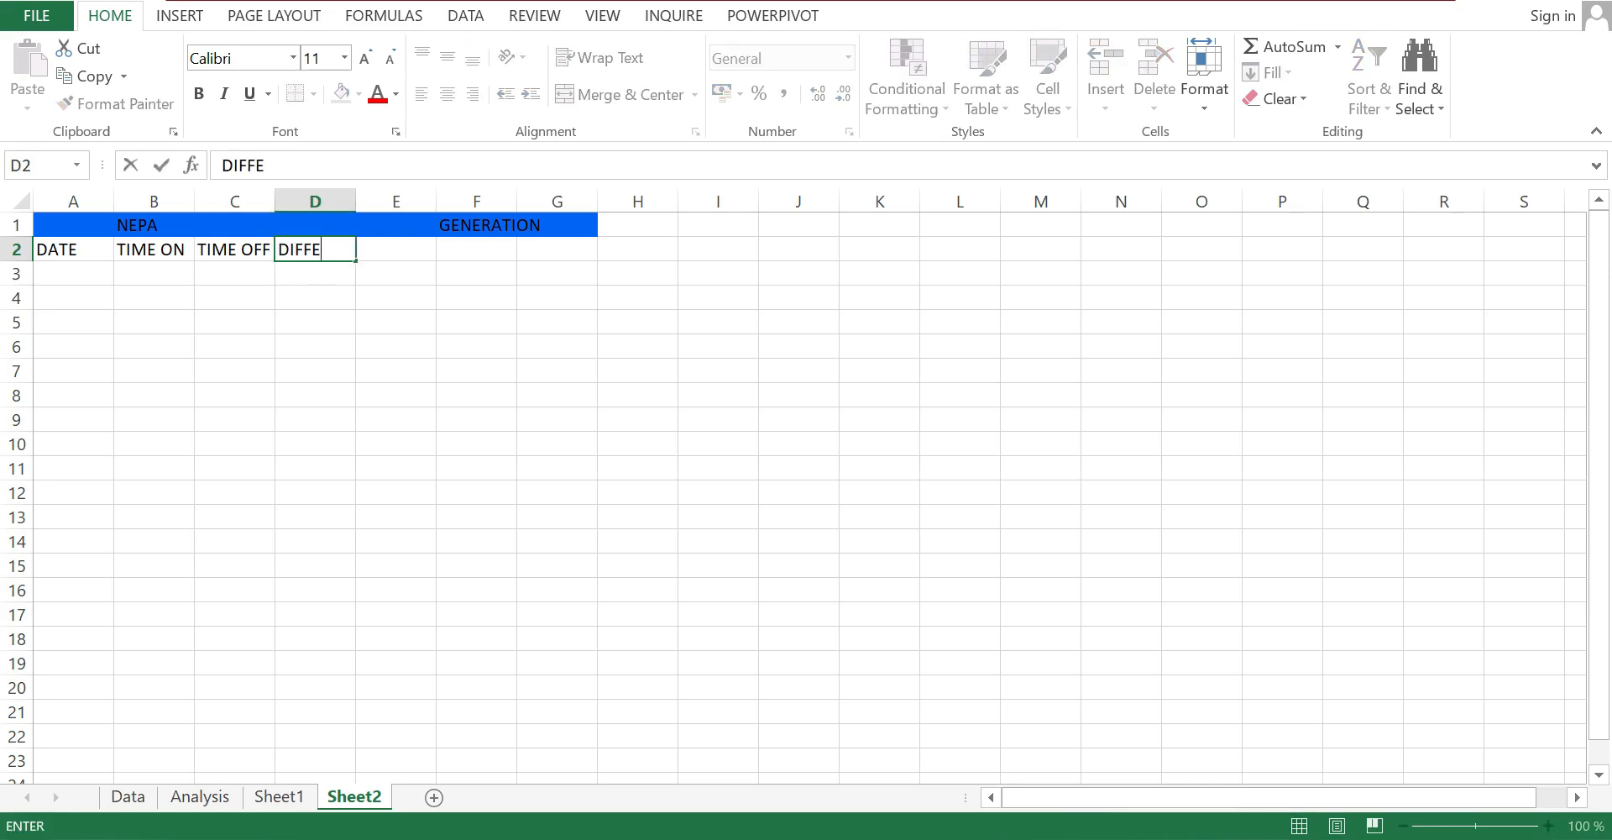
type("RENCES")
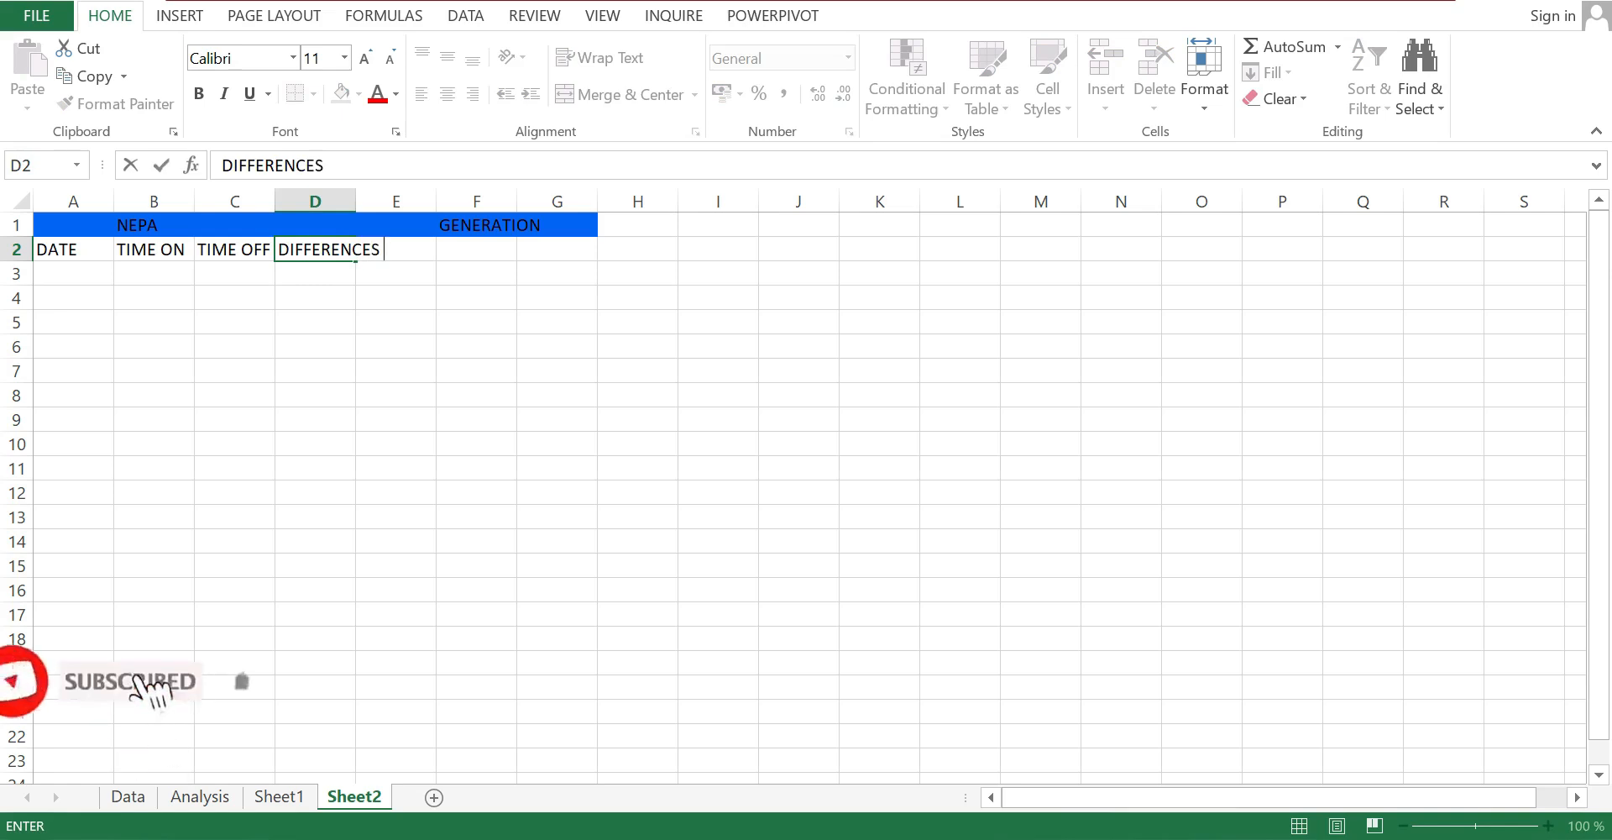
key("BackSpace")
type("(")
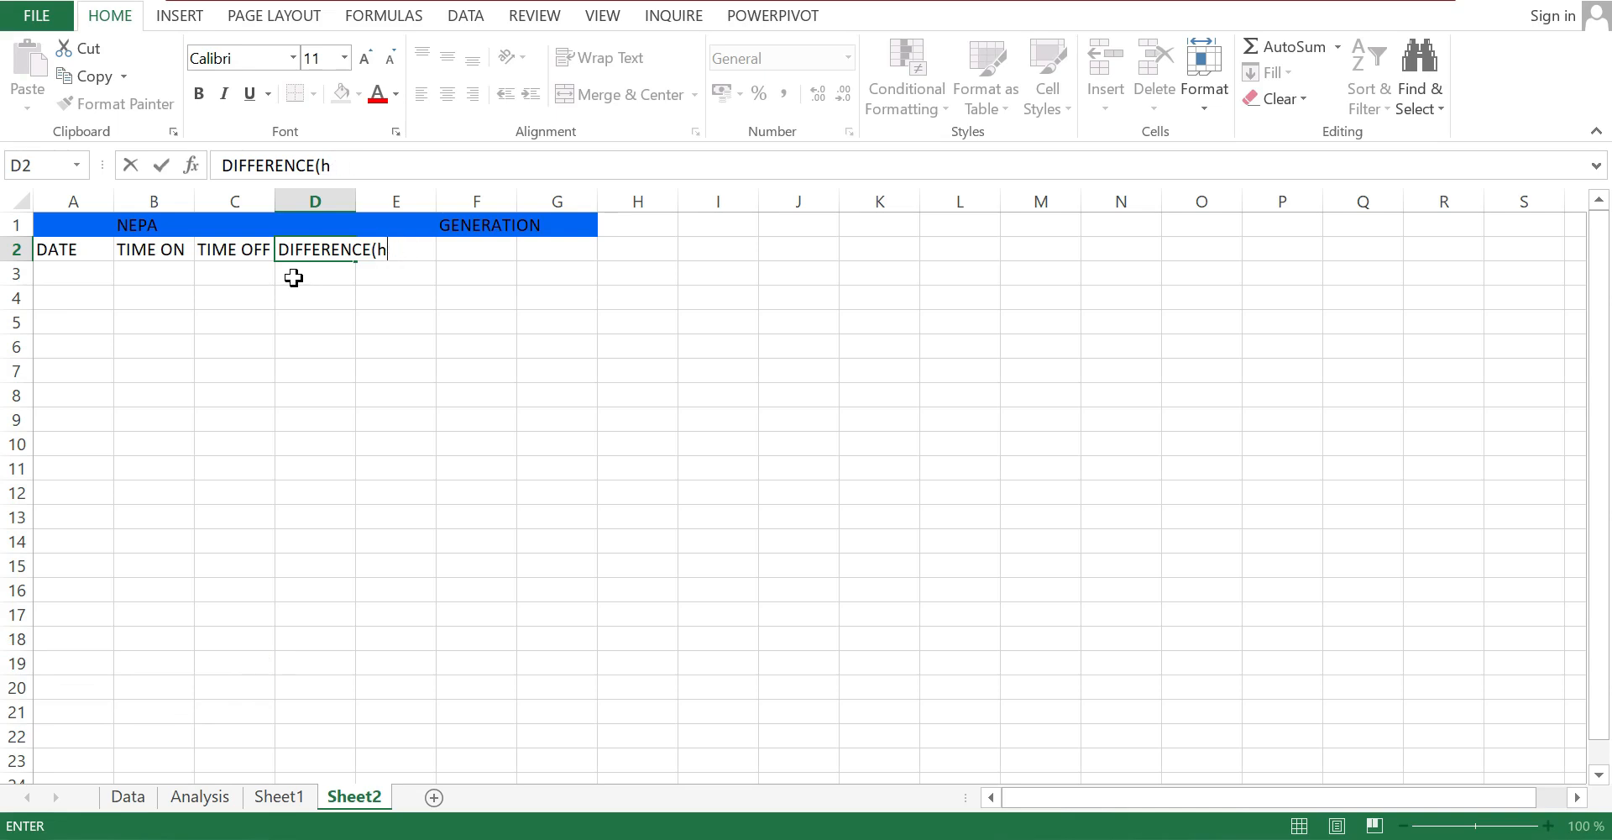
left_click(279, 796)
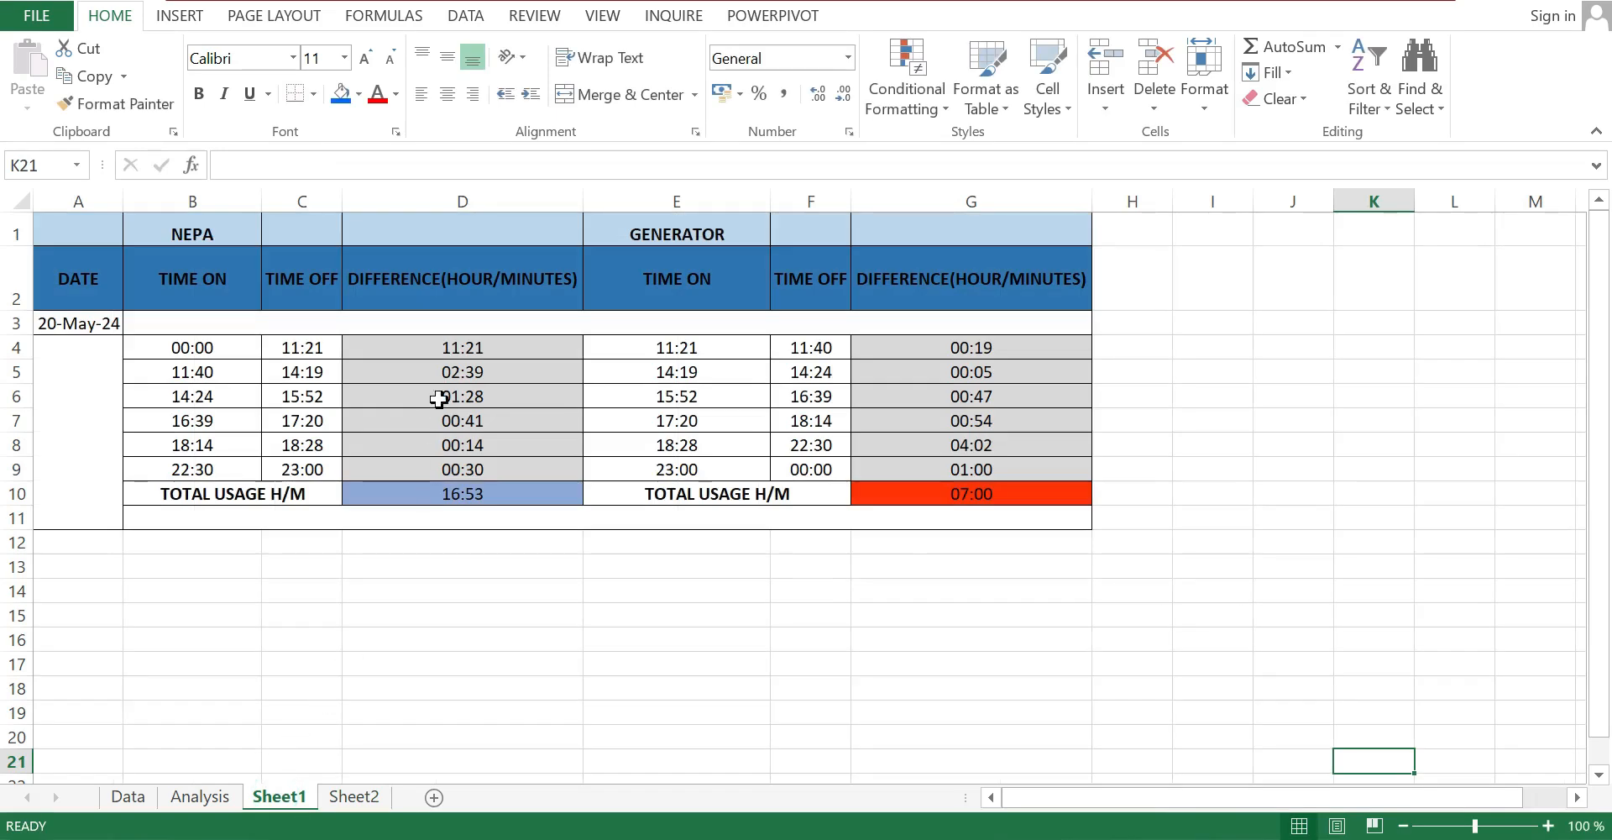
left_click(353, 796)
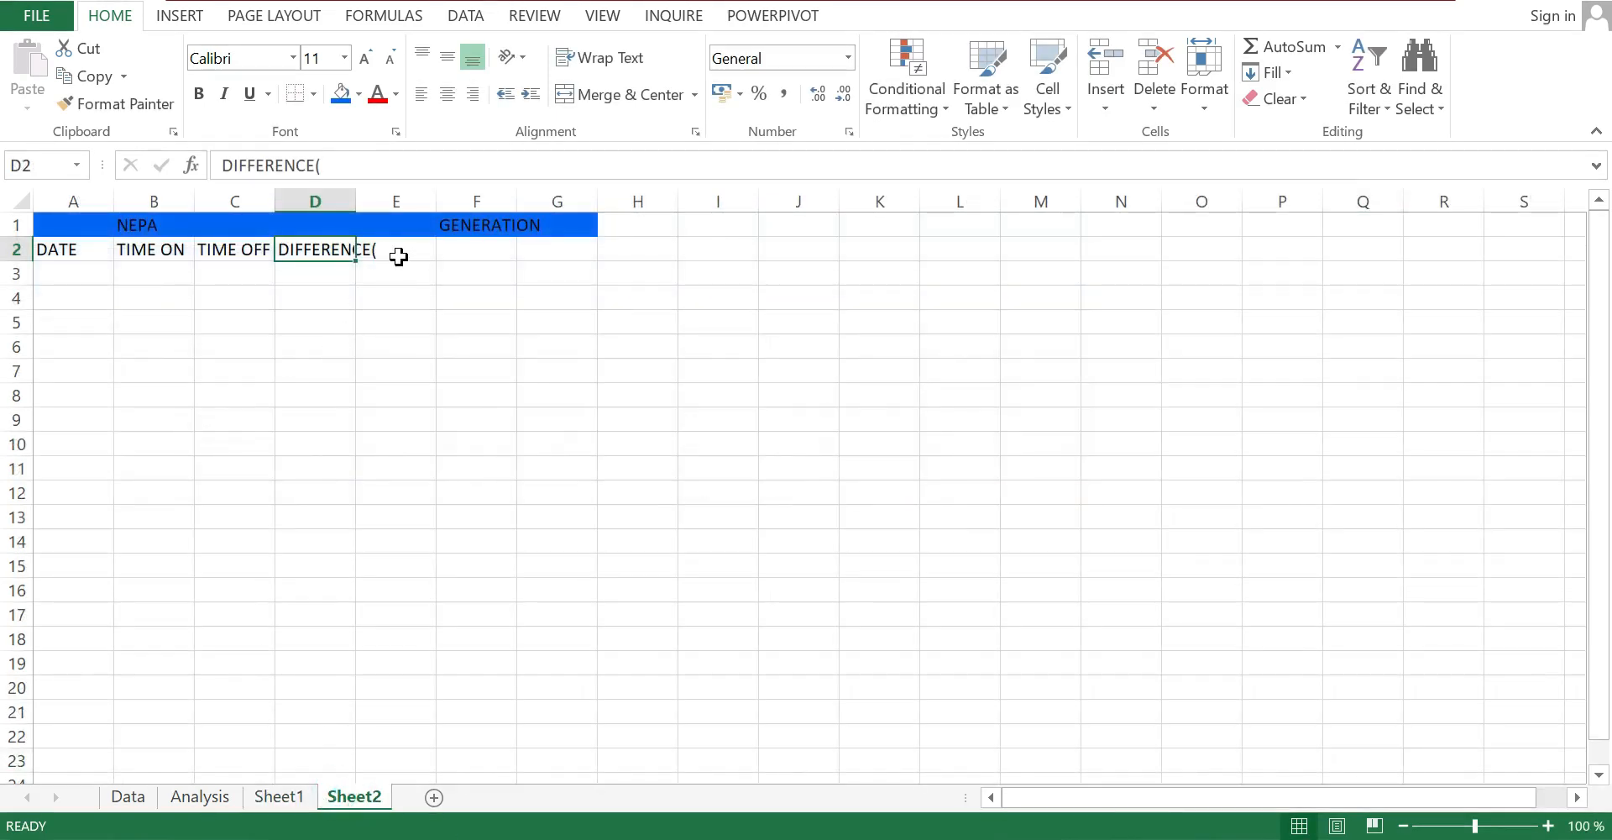
double_click(321, 248)
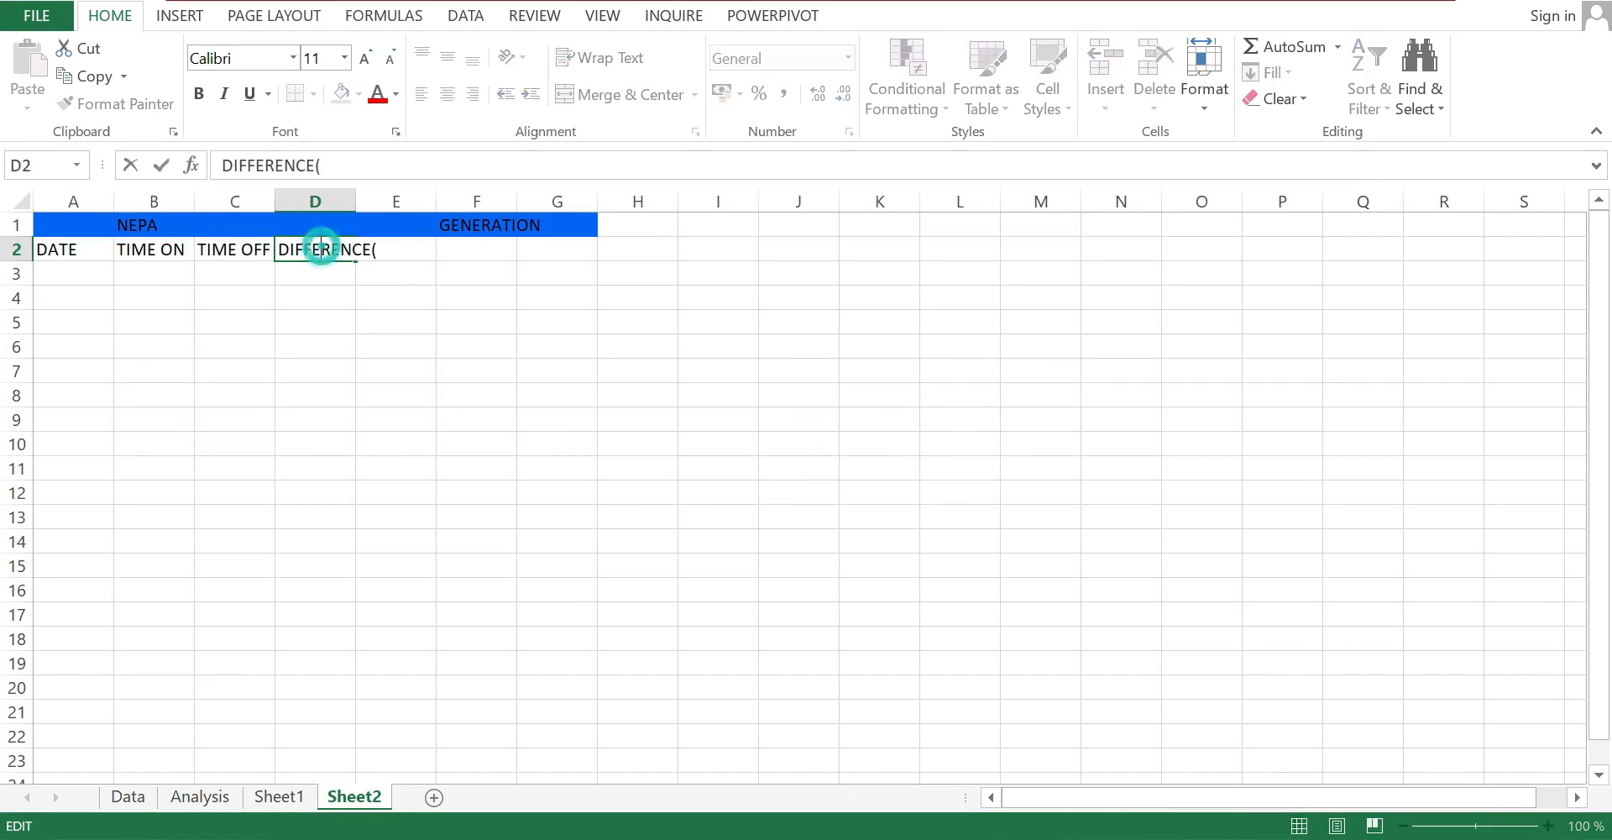
key("End")
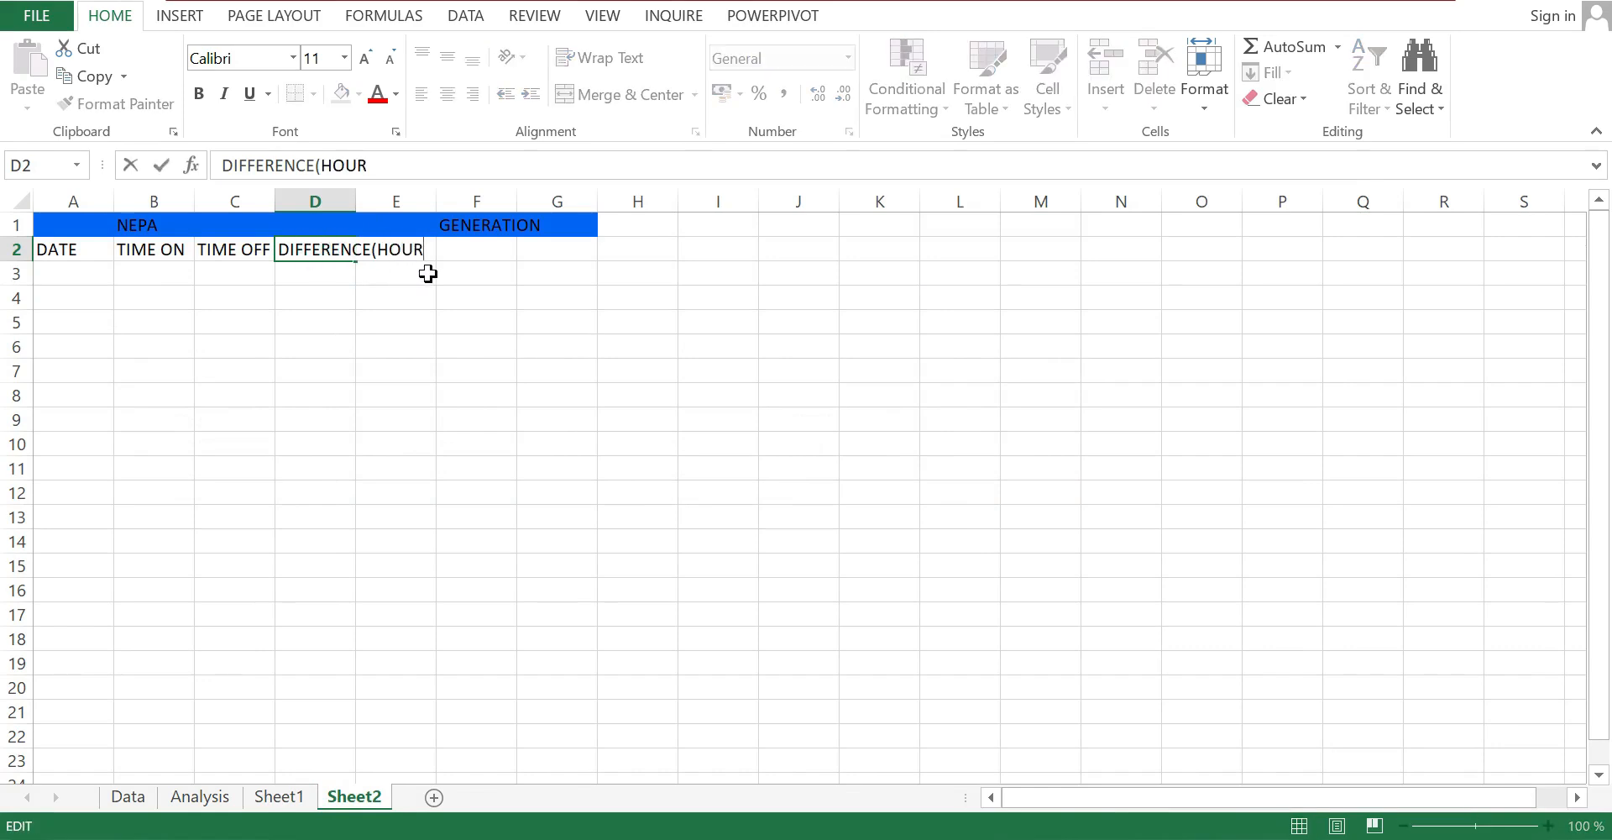
type("HOUR/MINUTES")
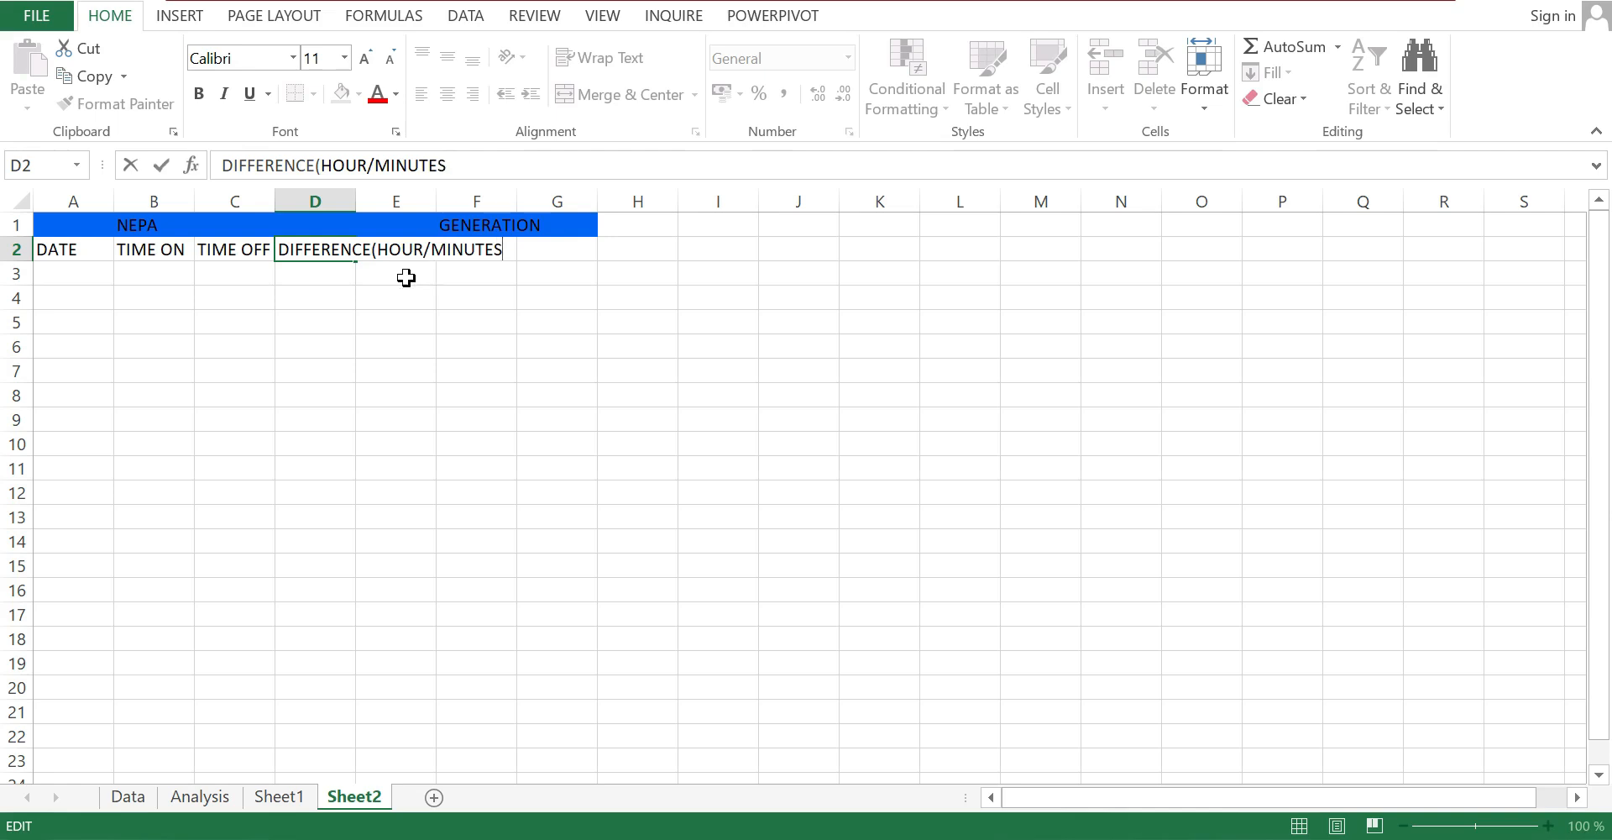
key("Return")
left_click(713, 351)
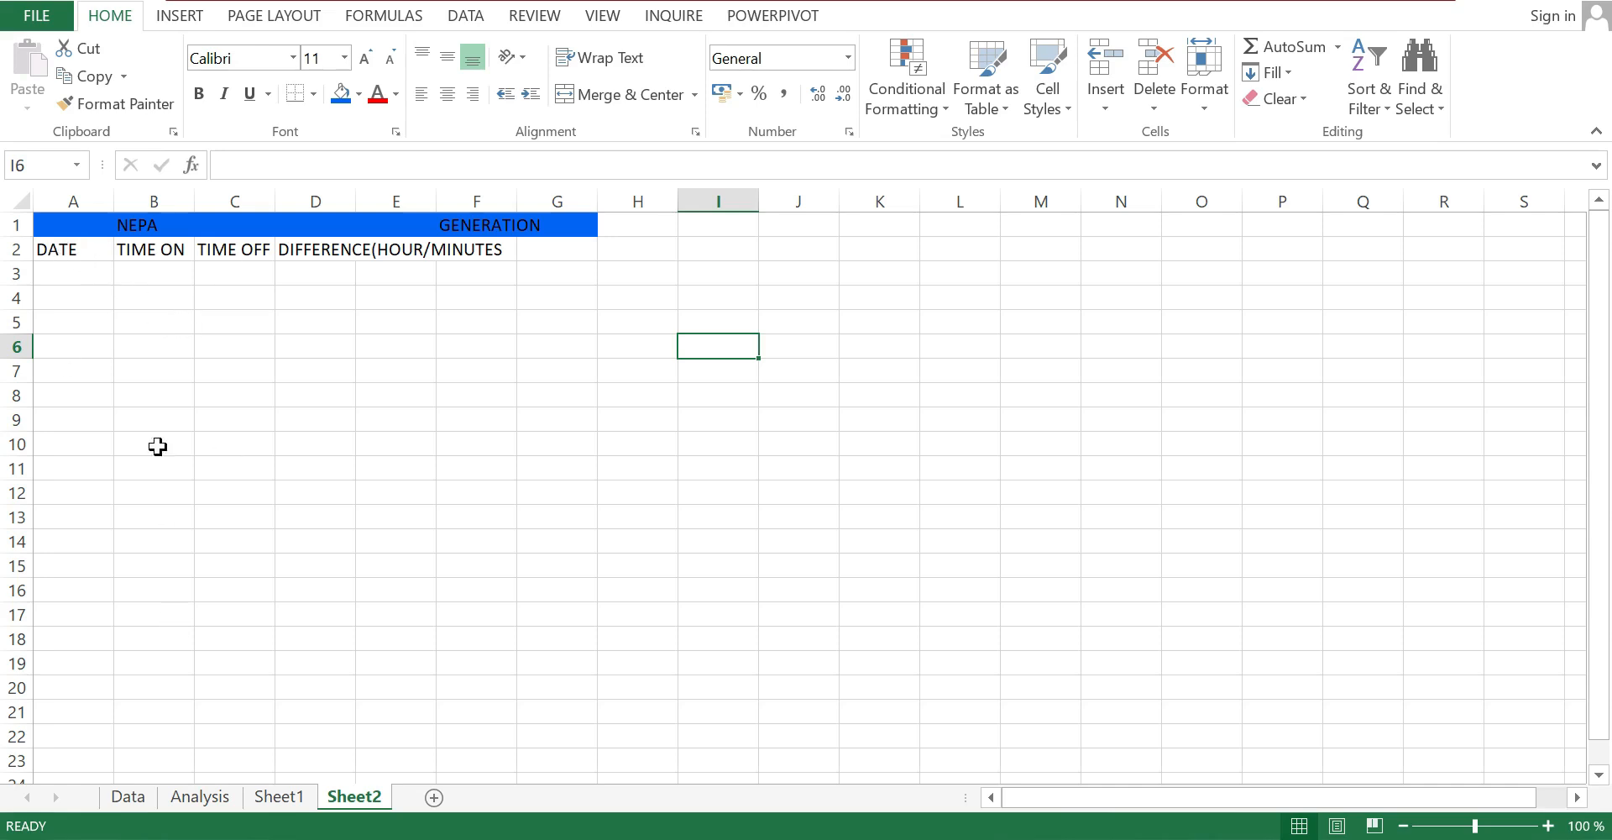
Widen column B to about twice its width and select the NEPA heading in B1
left_click(80, 222)
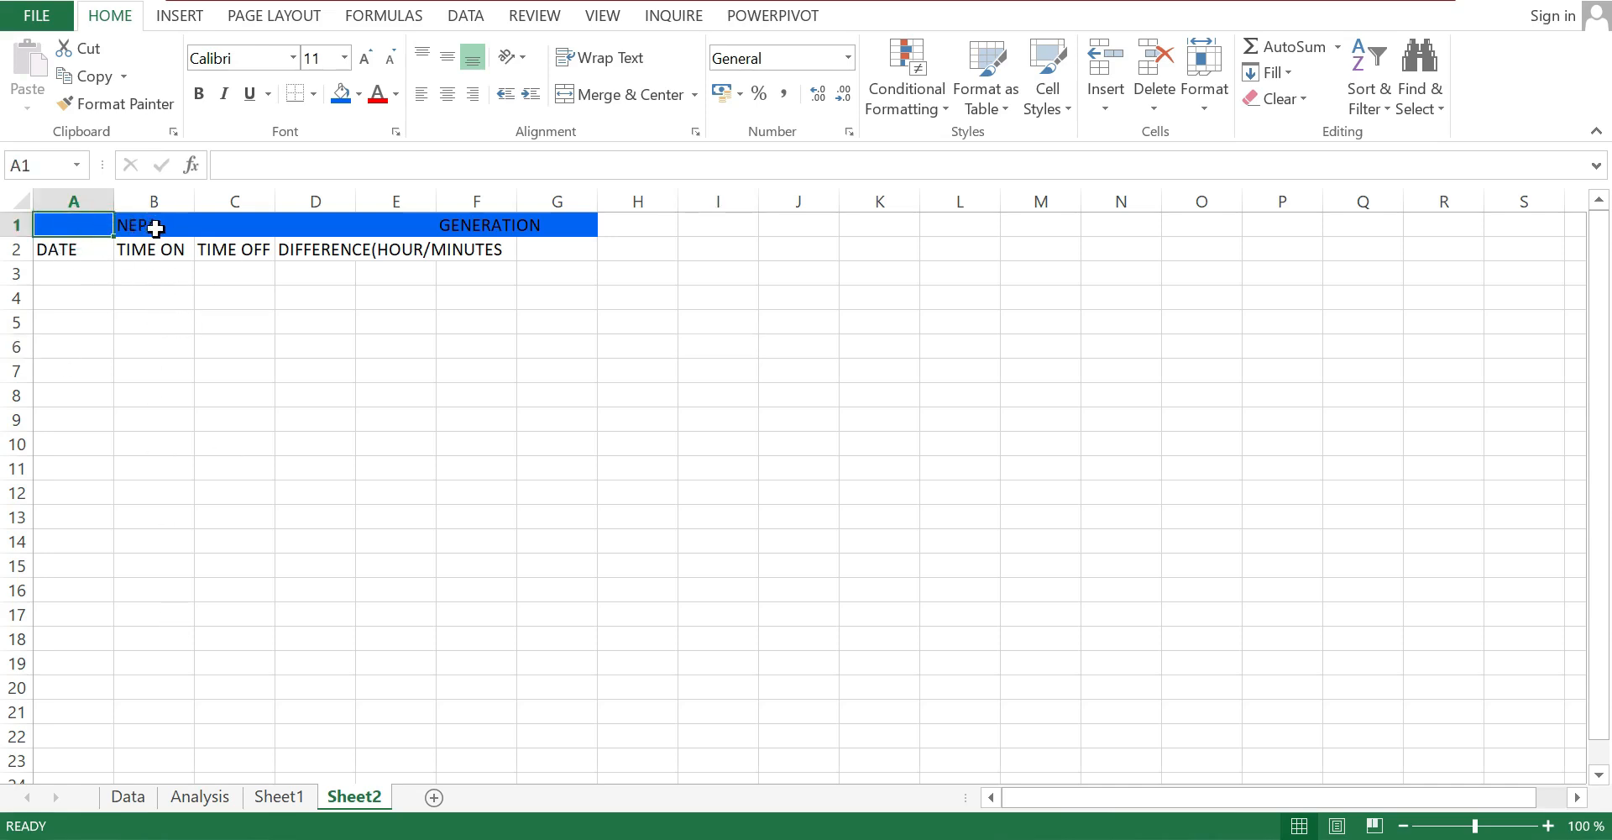
left_click(154, 225)
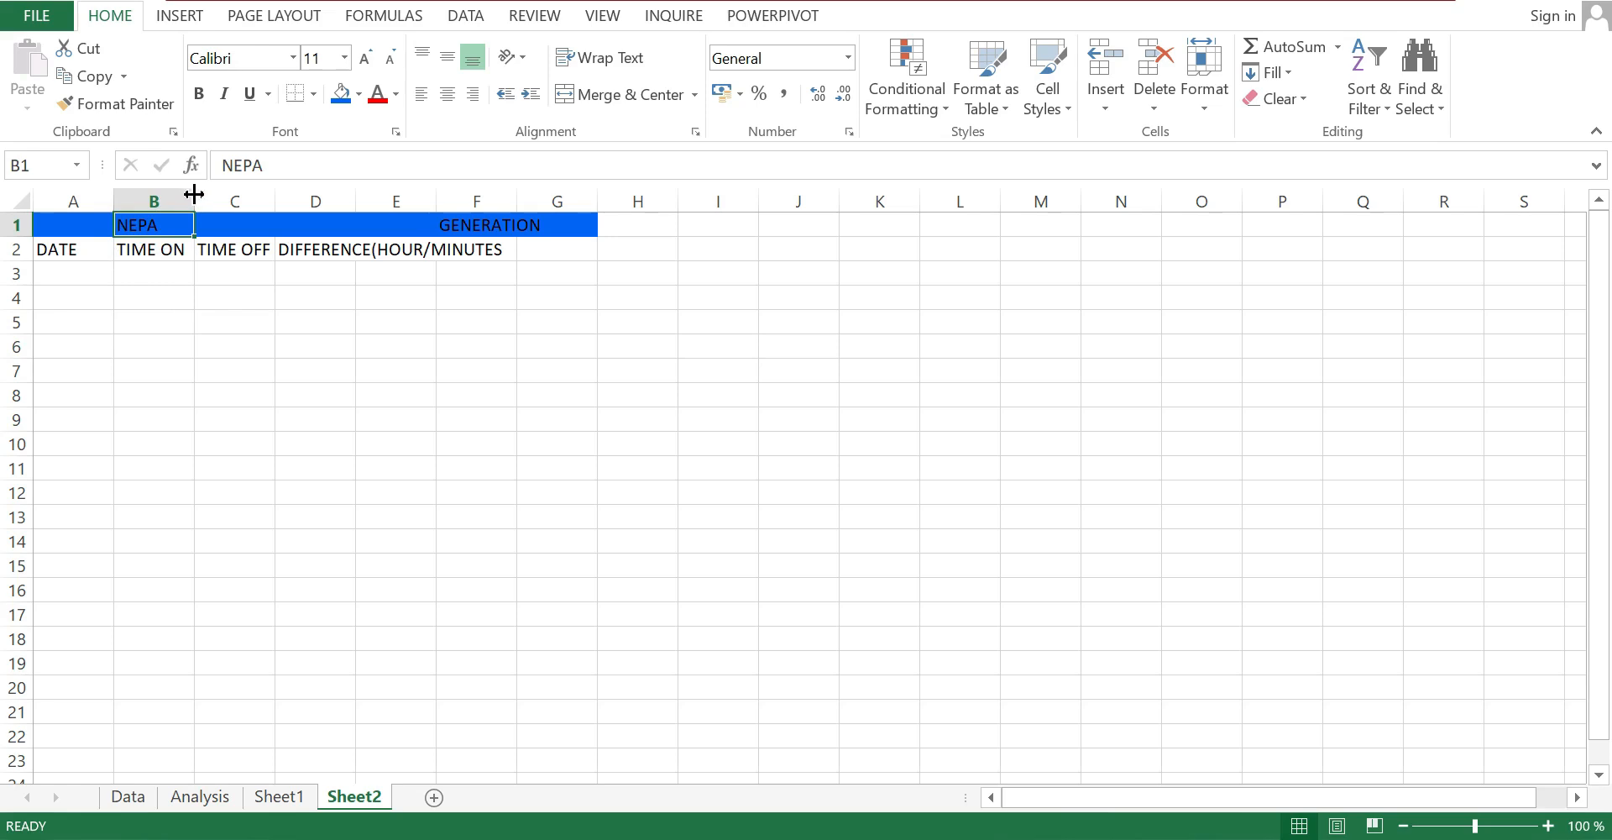
left_click_drag(194, 194, 394, 198)
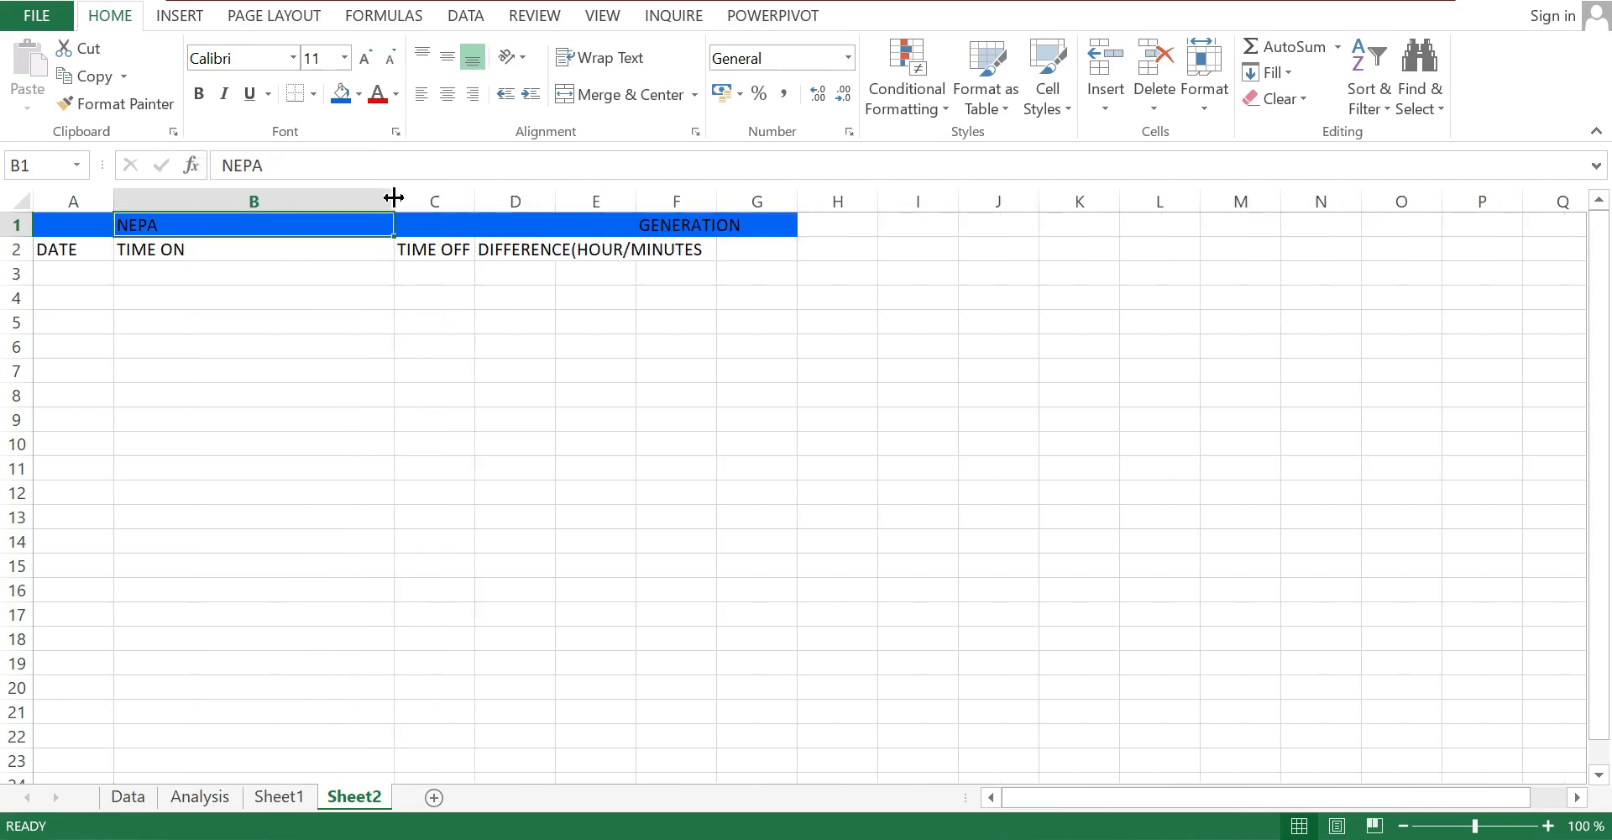
left_click_drag(394, 197, 289, 199)
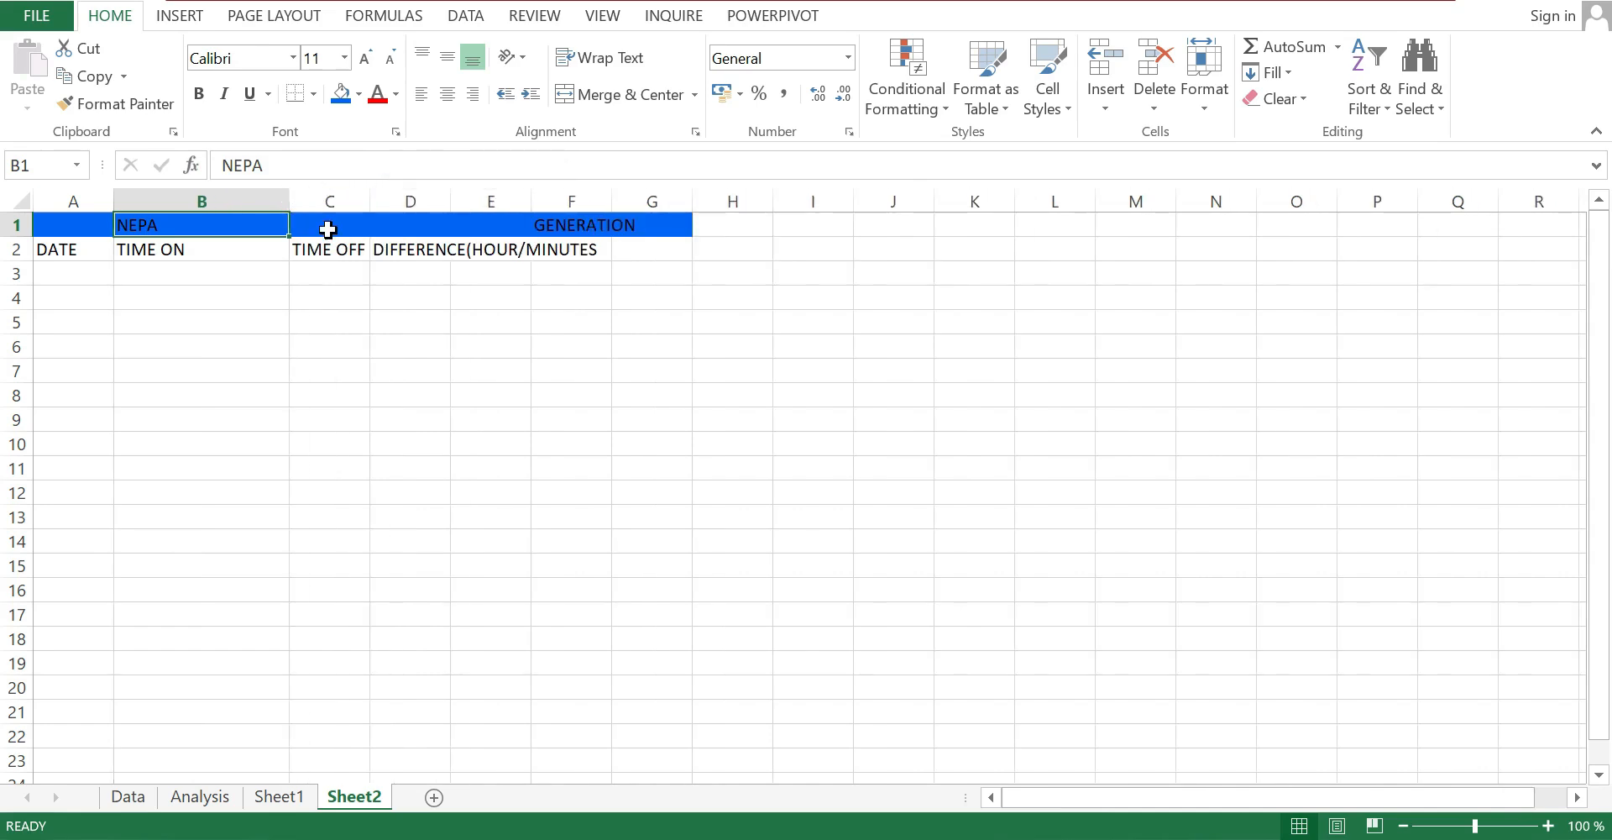
left_click(152, 228)
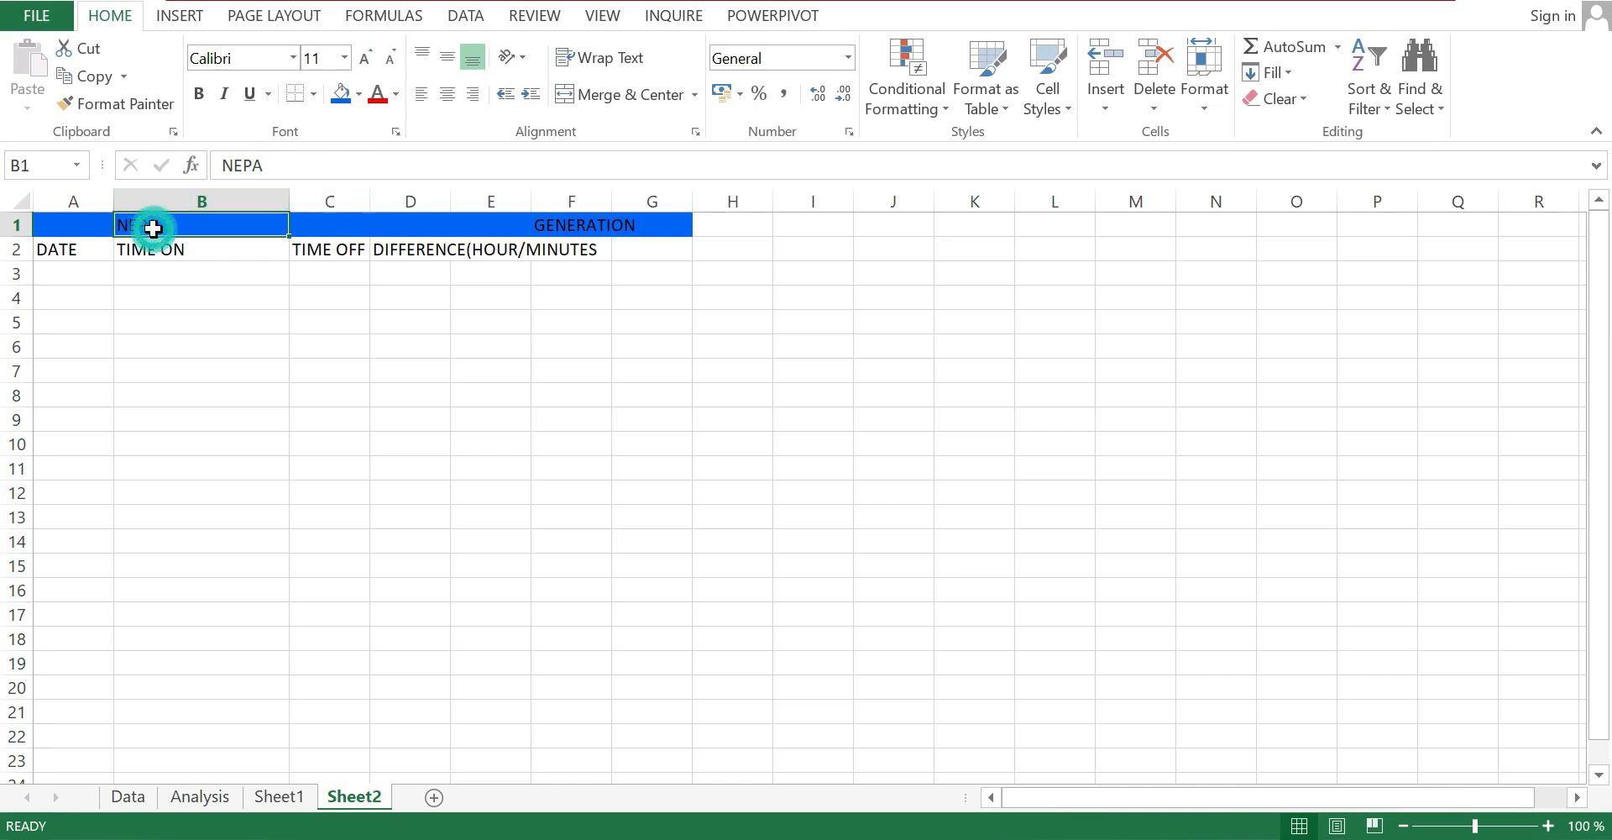
Centre the NEPA heading horizontally and vertically in B1 and make row 1 about twice as tall
left_click(451, 95)
left_click(448, 57)
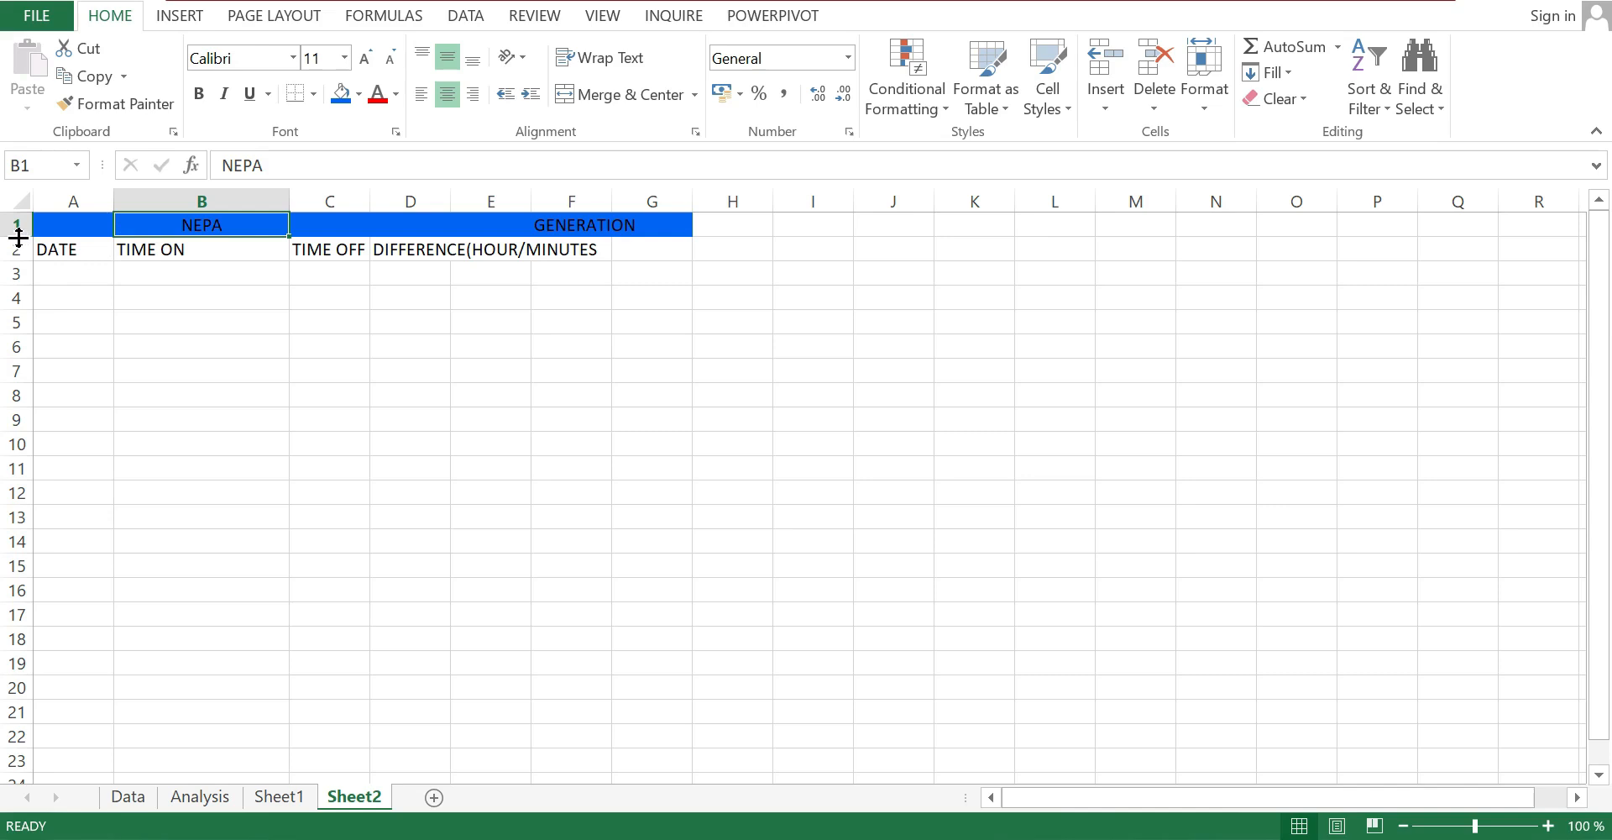
left_click_drag(19, 238, 18, 262)
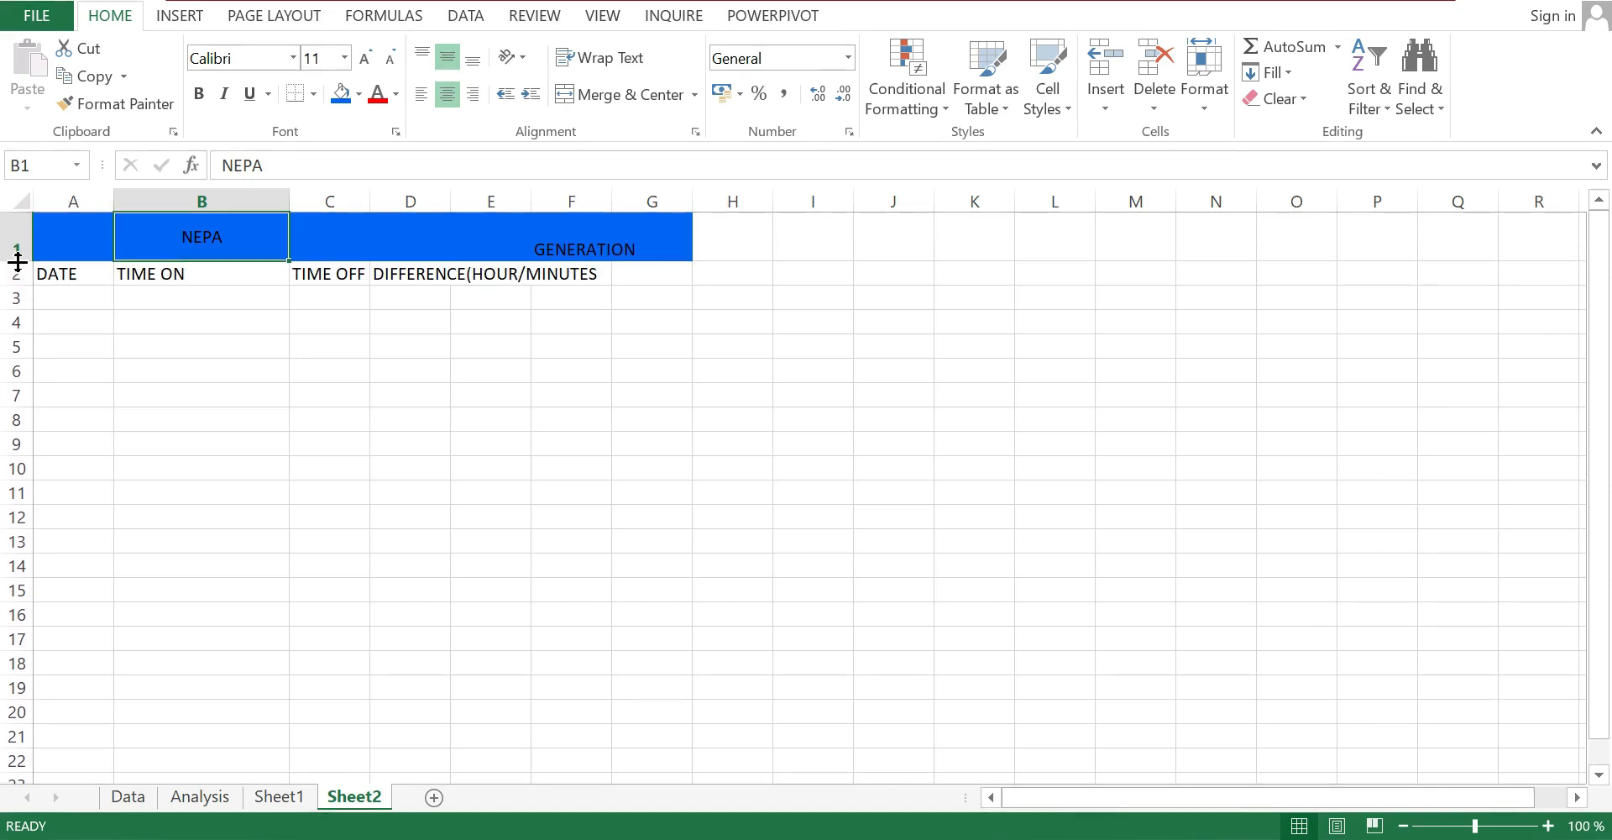
Centre the GENERATION heading in F1 horizontally and vertically and widen column F until the heading fits
left_click(553, 254)
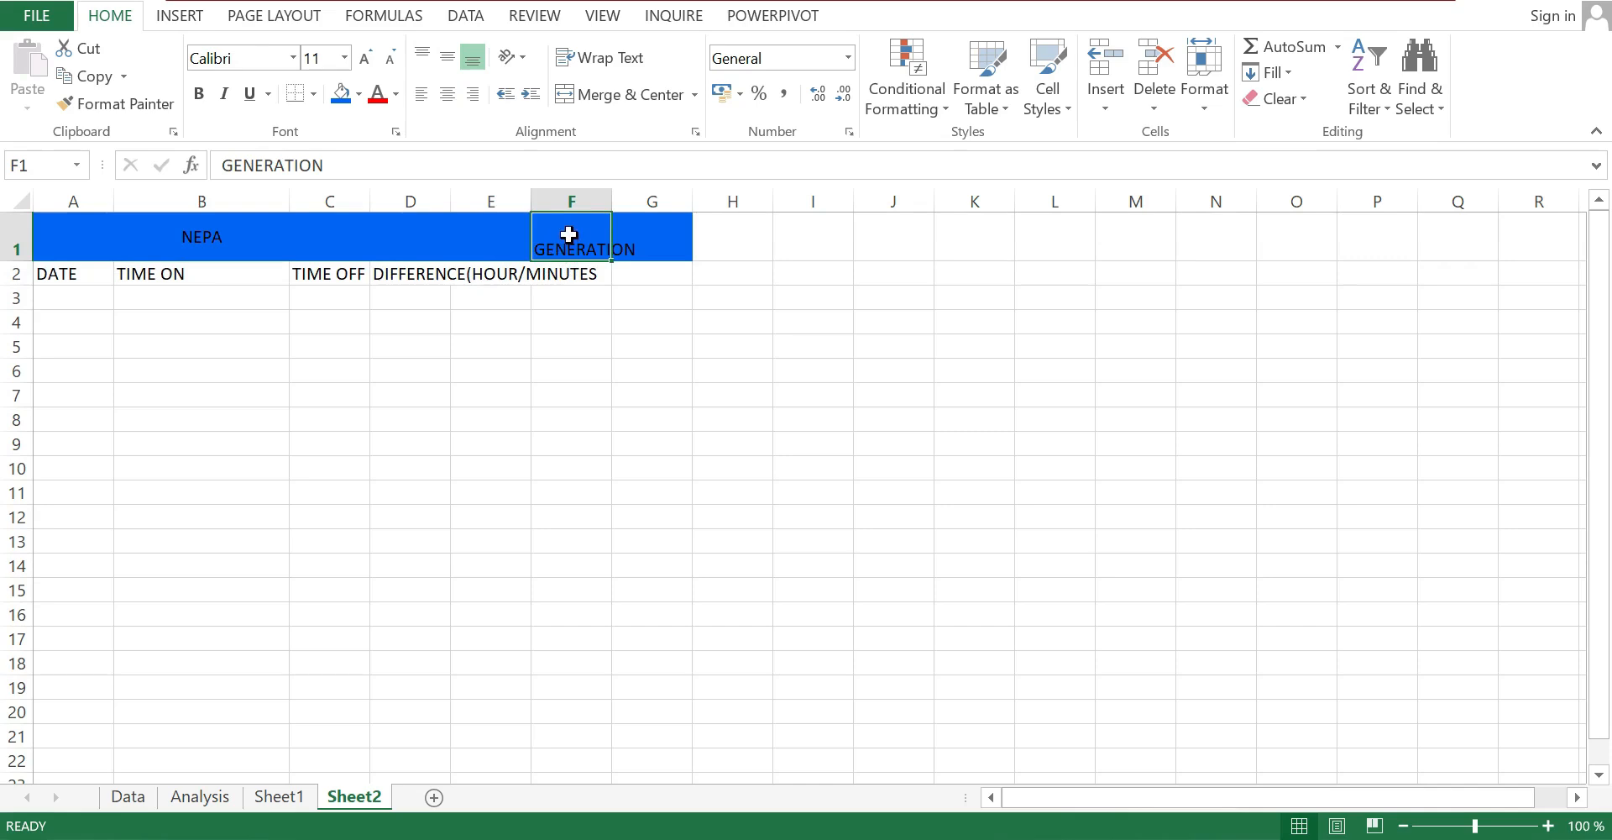
left_click(447, 94)
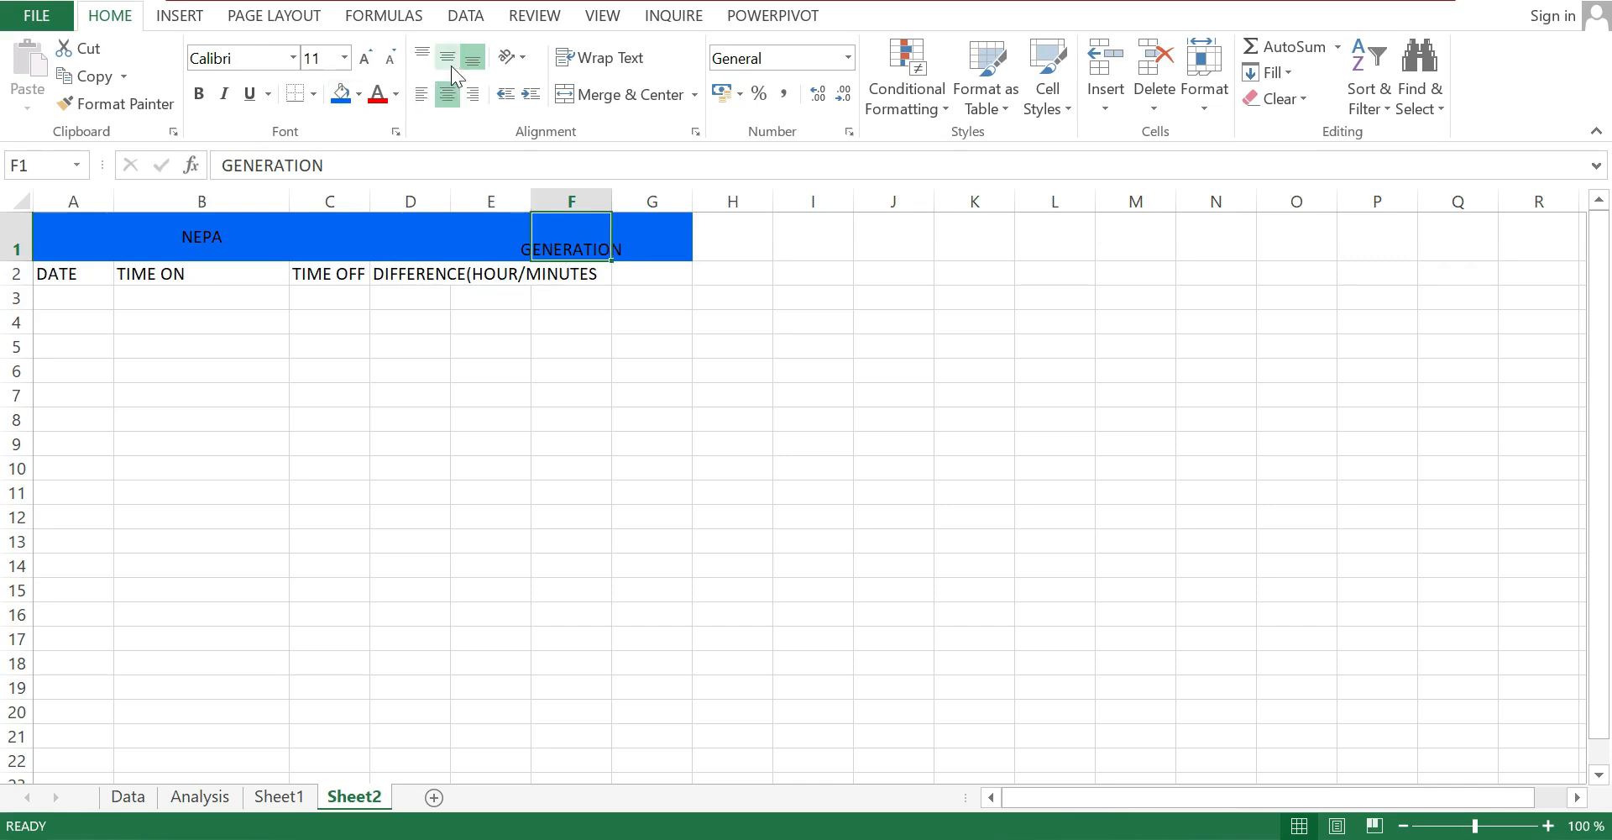
left_click(450, 57)
left_click_drag(612, 193, 664, 192)
left_click(774, 367)
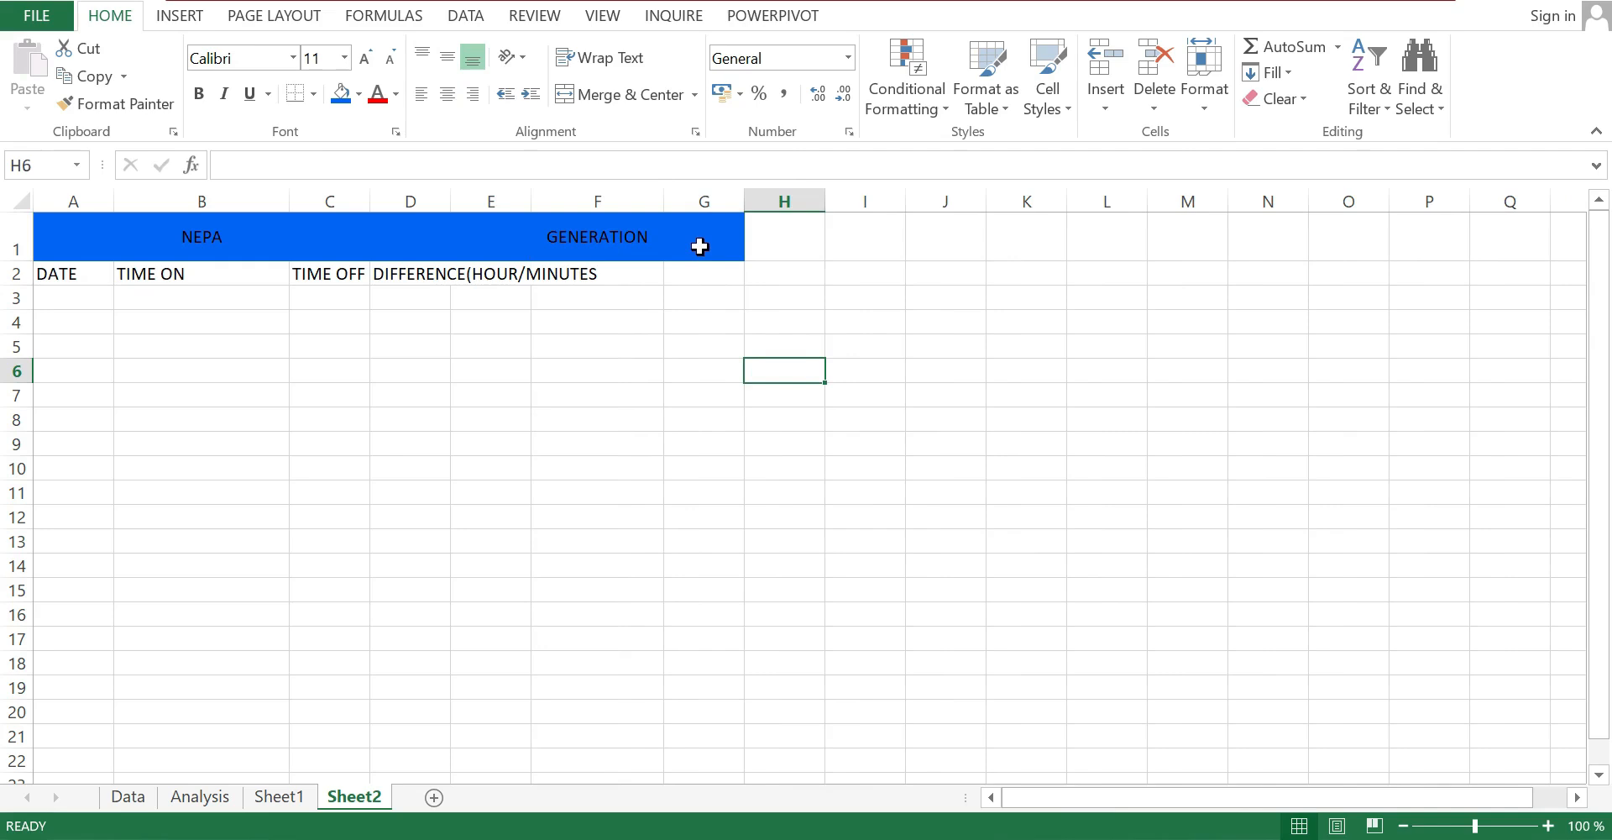
Try autofitting column B to its contents and undo the change
left_click(322, 274)
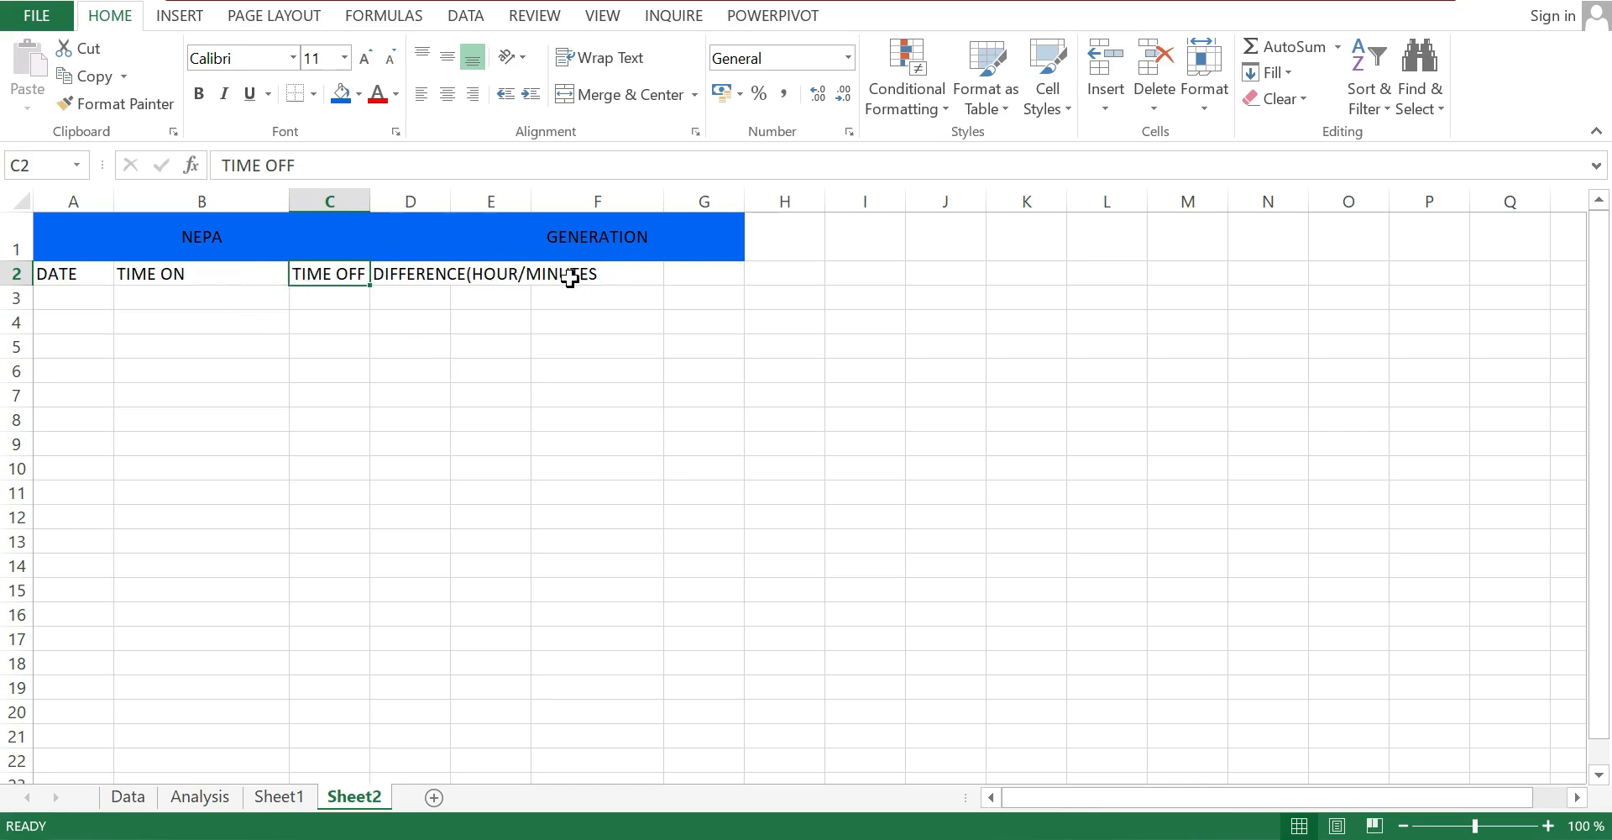
double_click(289, 198)
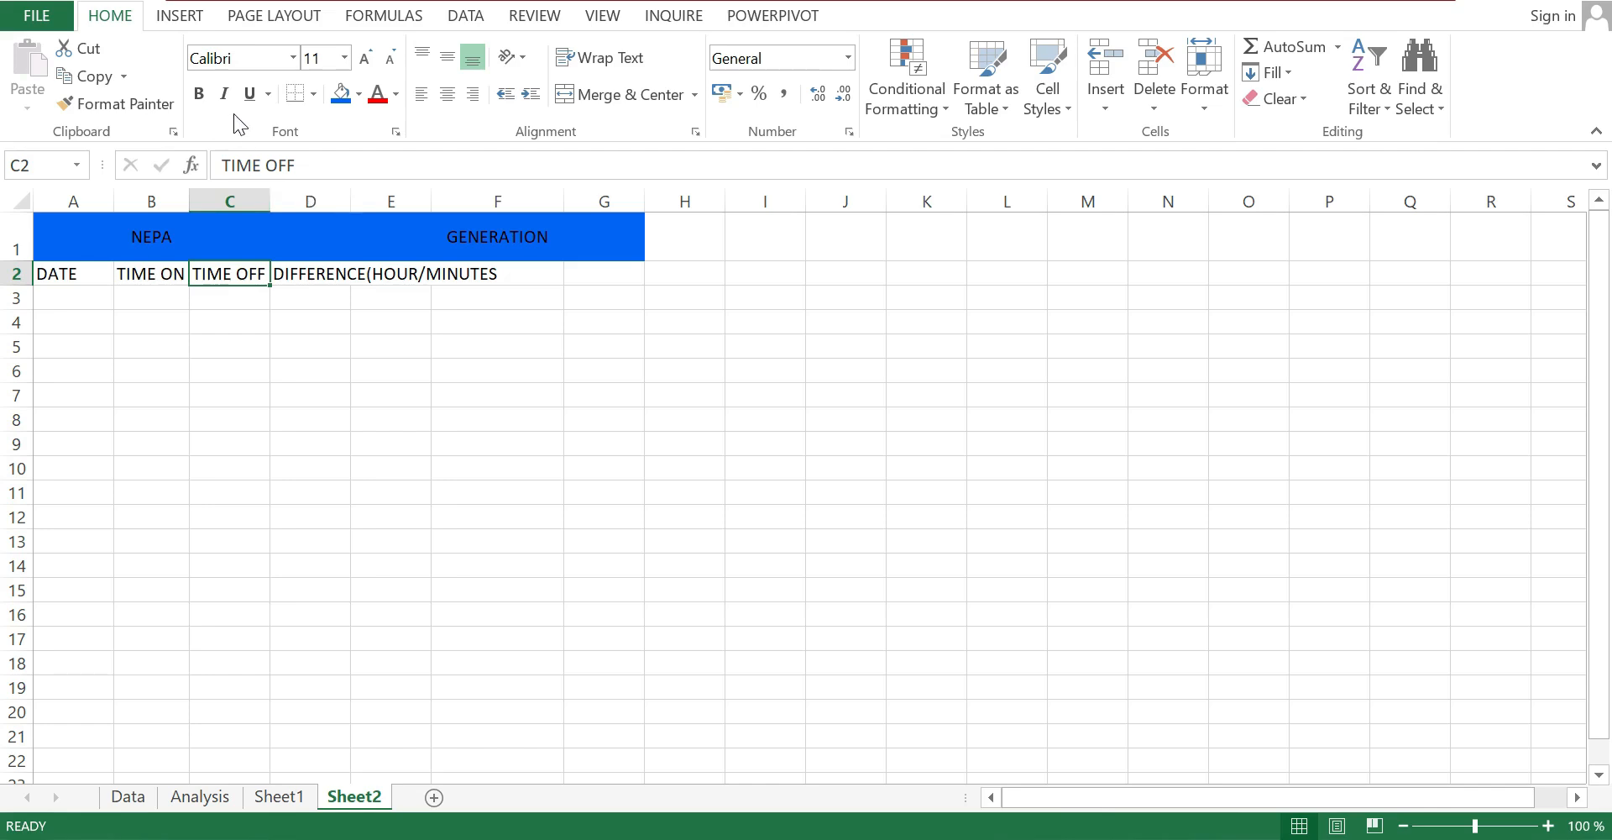
key("ctrl+z")
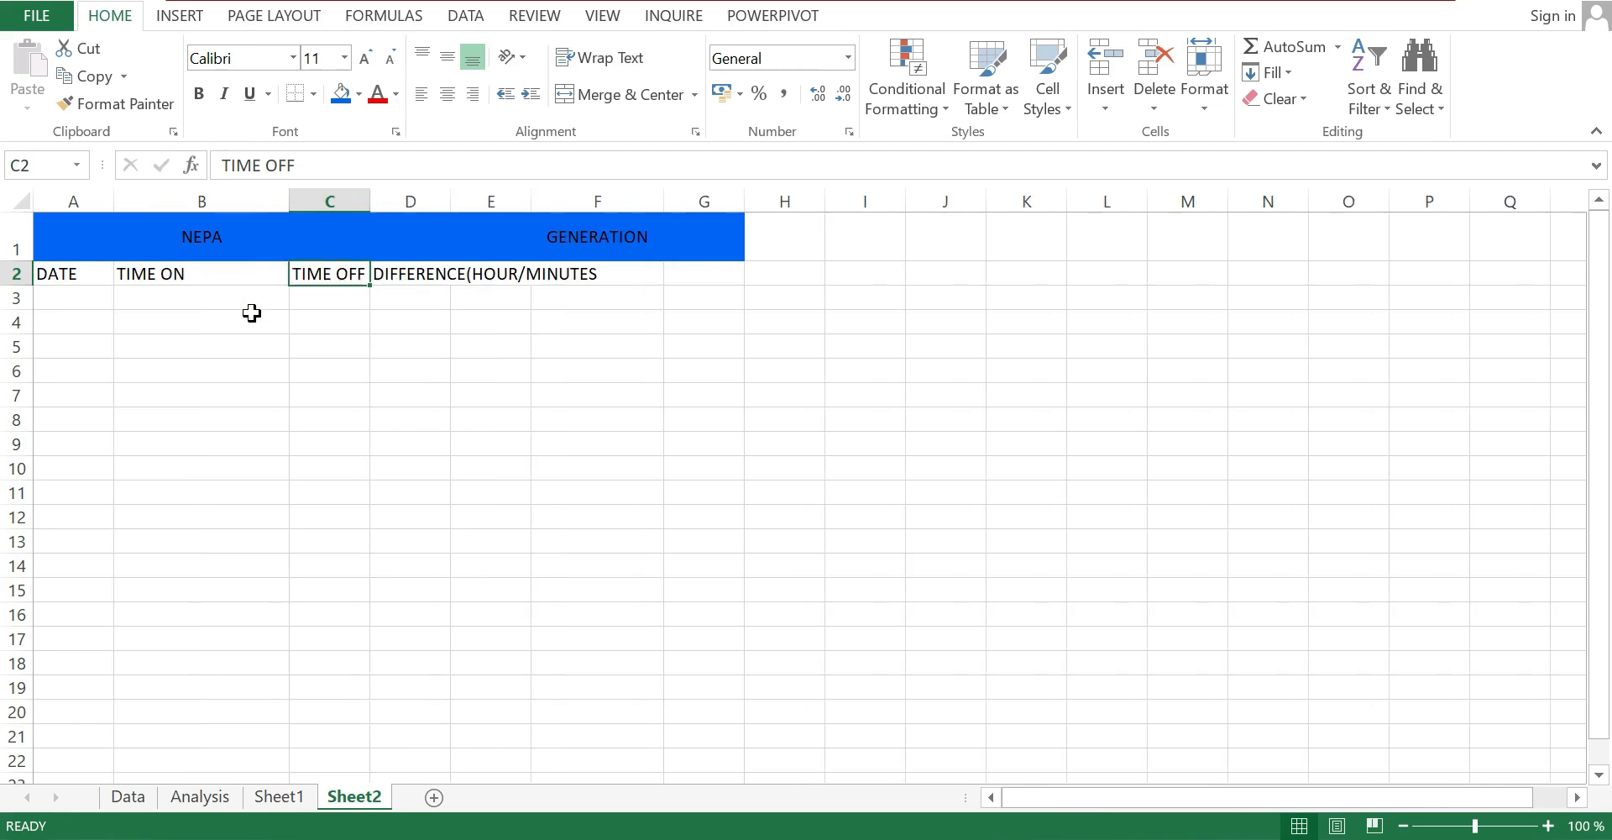
Narrow column B slightly and widen column C to about one and a half times its width
left_click(265, 343)
left_click(324, 270)
left_click_drag(288, 195, 265, 198)
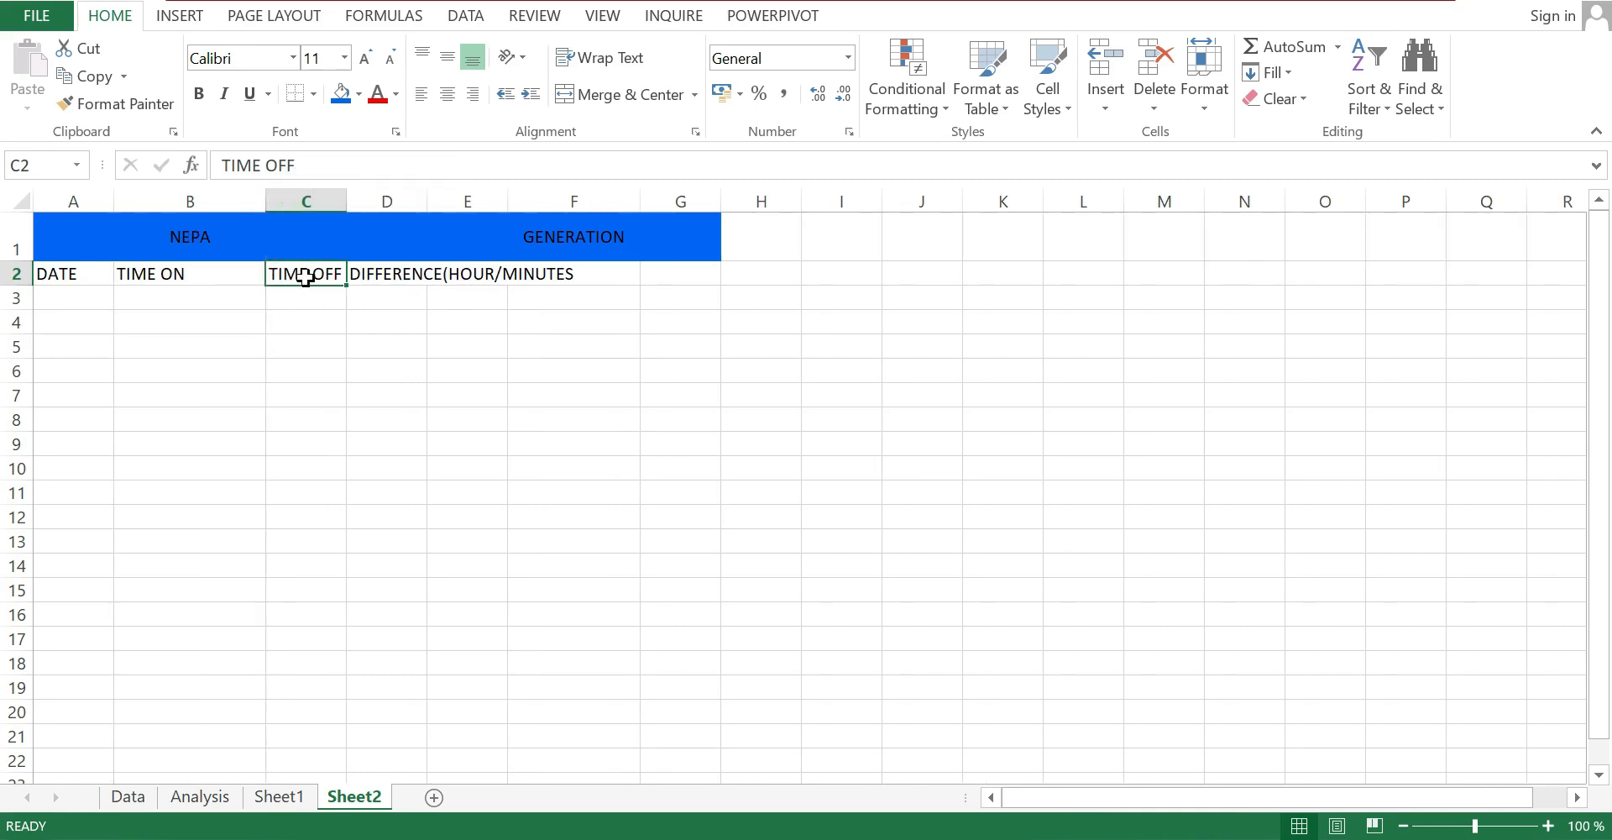
mouse_move(349, 280)
left_mouse_down()
mouse_move(360, 302)
mouse_move(363, 284)
left_mouse_up()
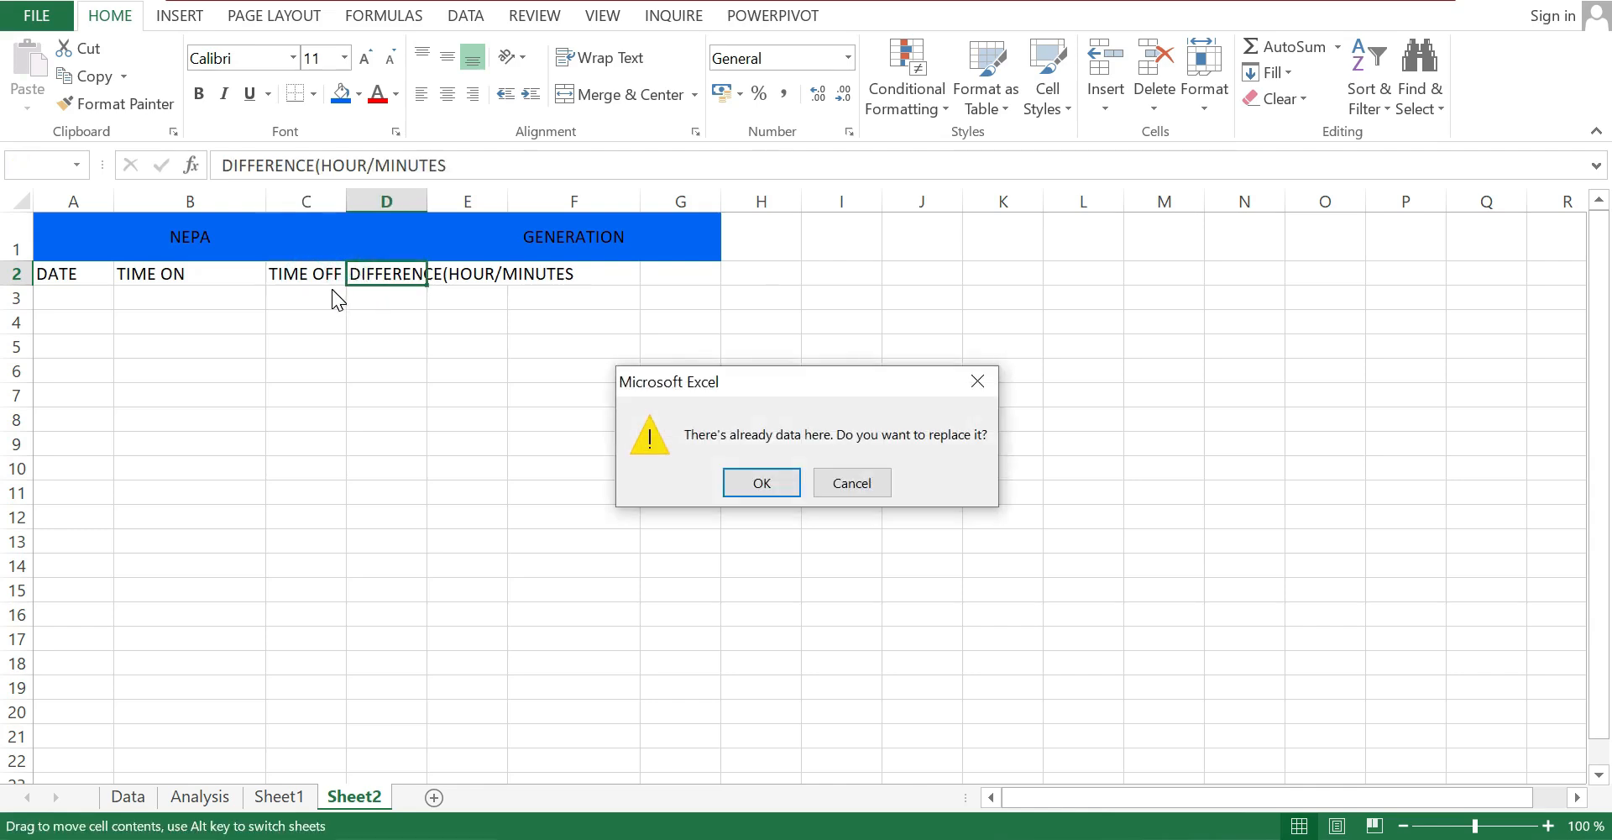
left_click(855, 482)
left_click_drag(345, 191, 382, 200)
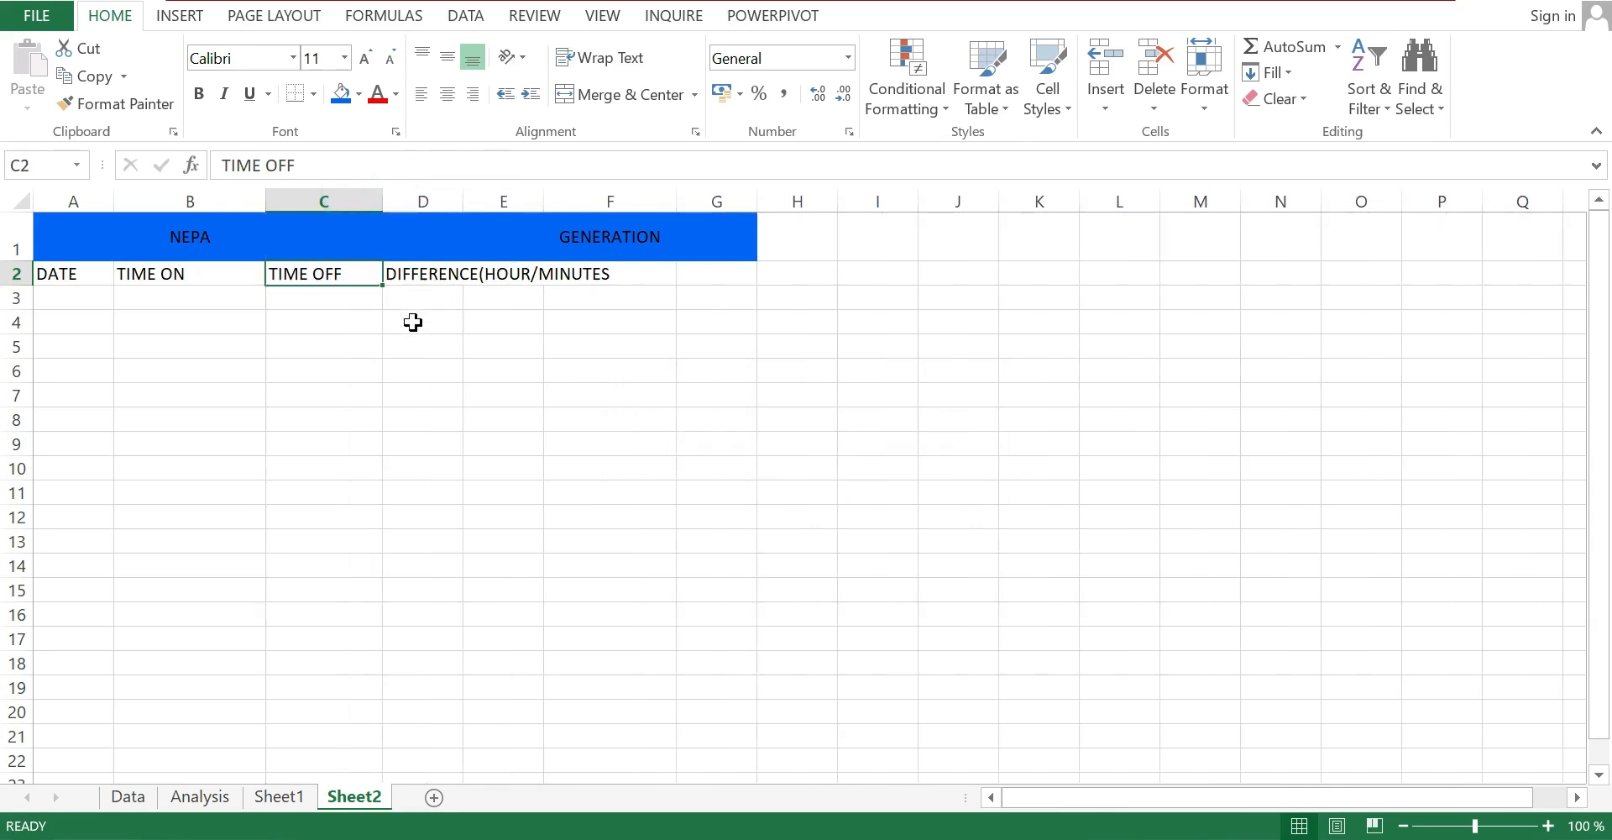
left_click(514, 369)
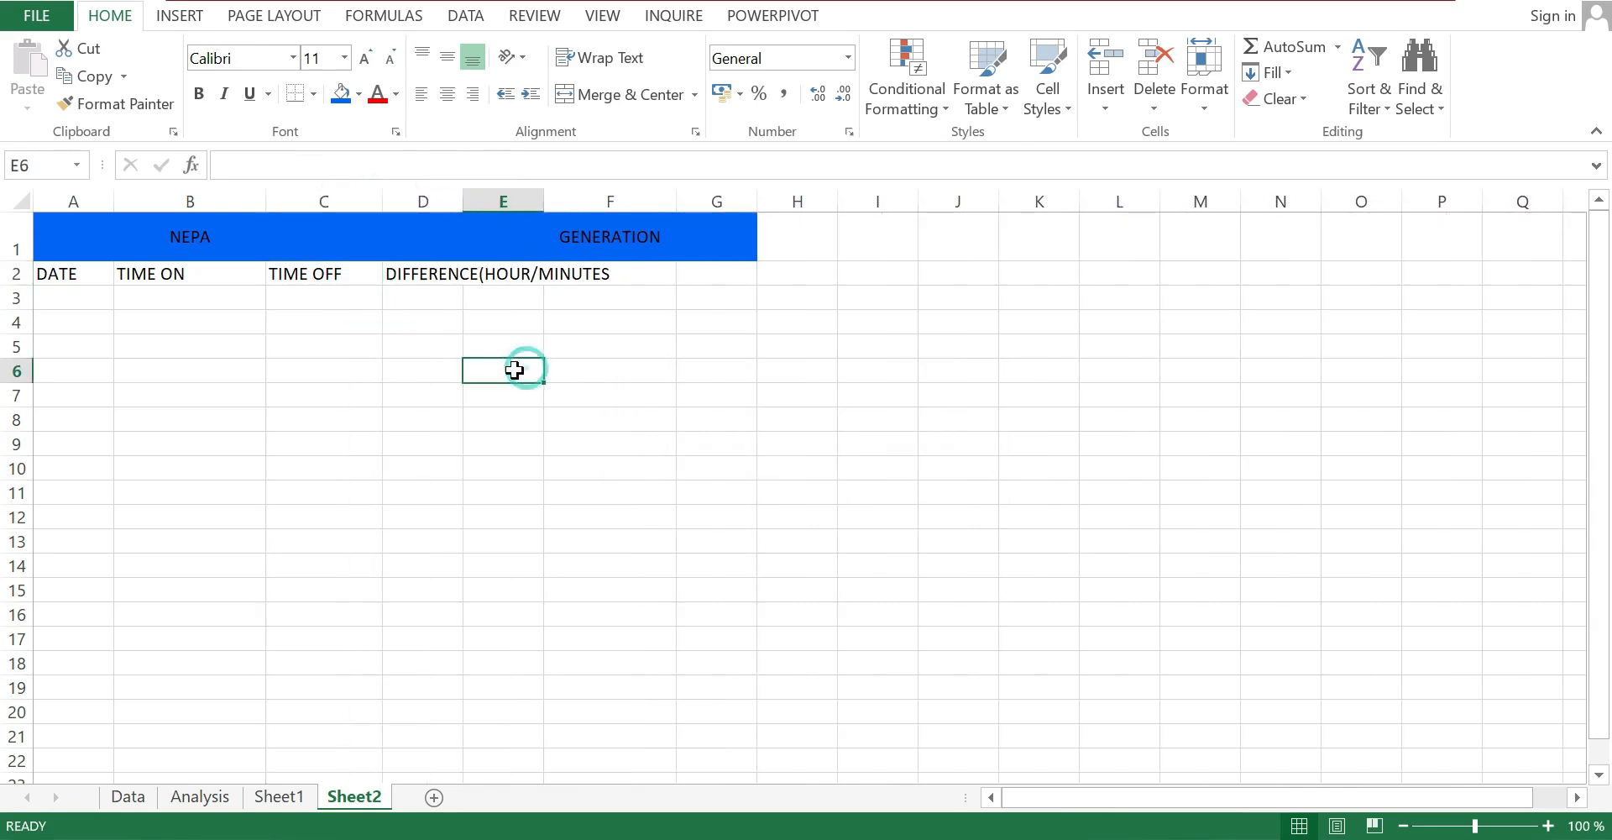
Autofit column D to its header text and make row 2 nearly twice as tall
double_click(462, 195)
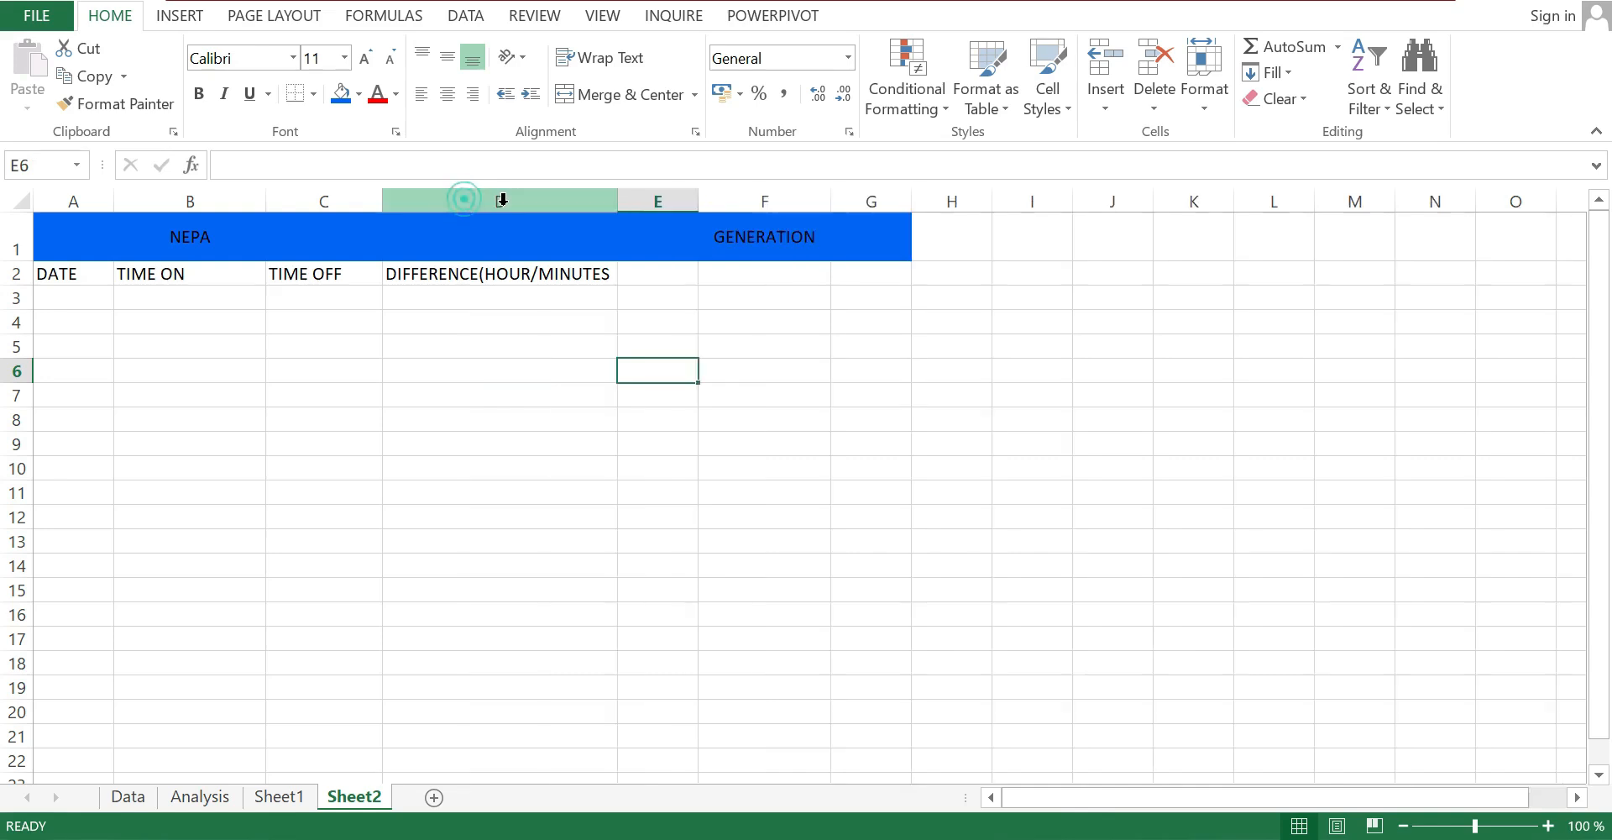
left_click(489, 344)
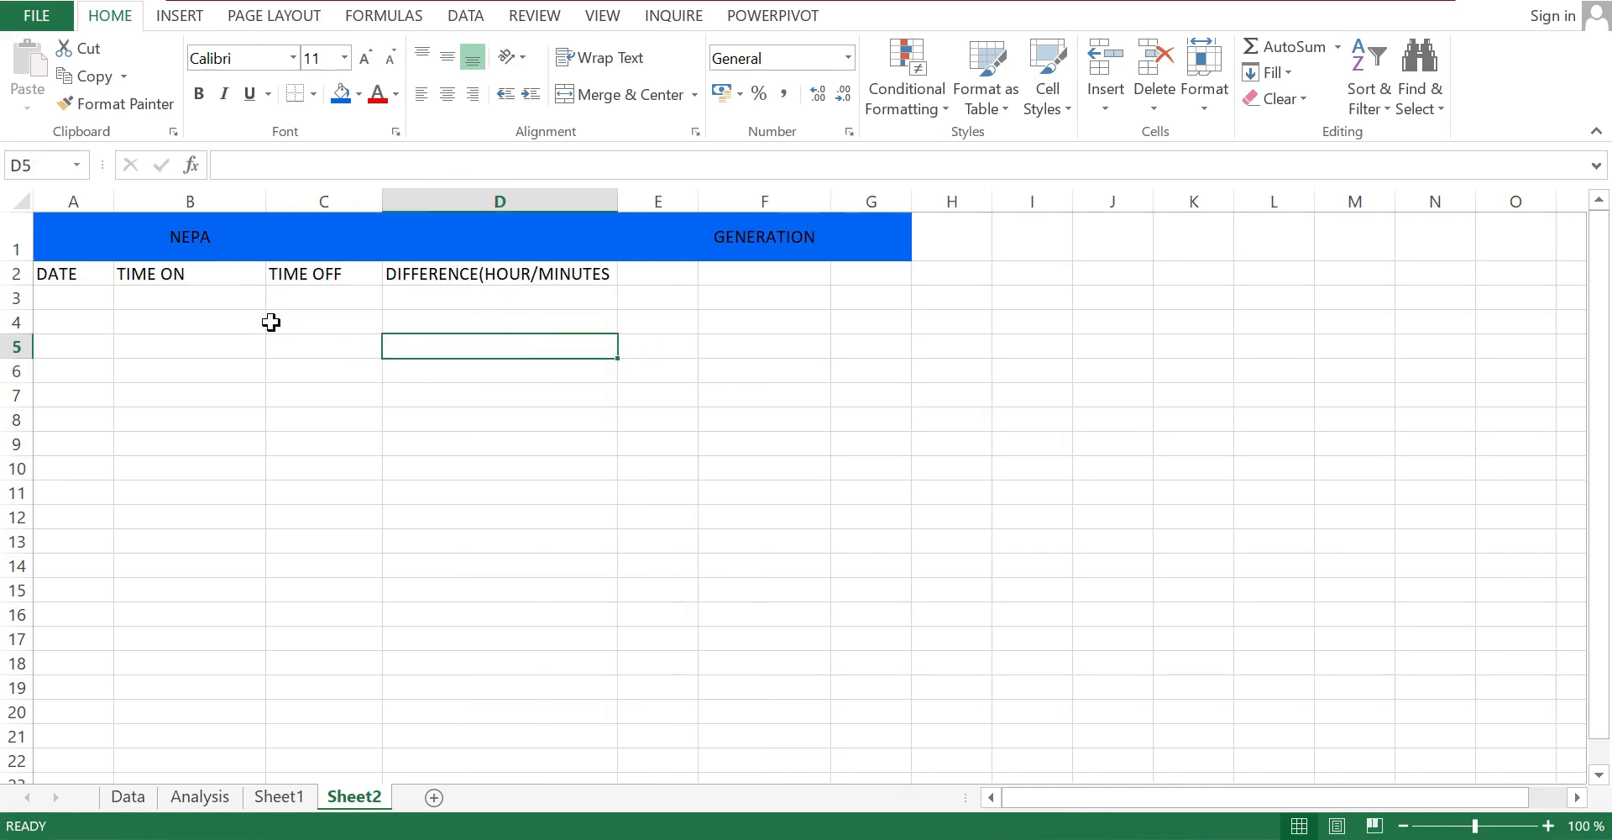
left_click_drag(20, 279, 21, 300)
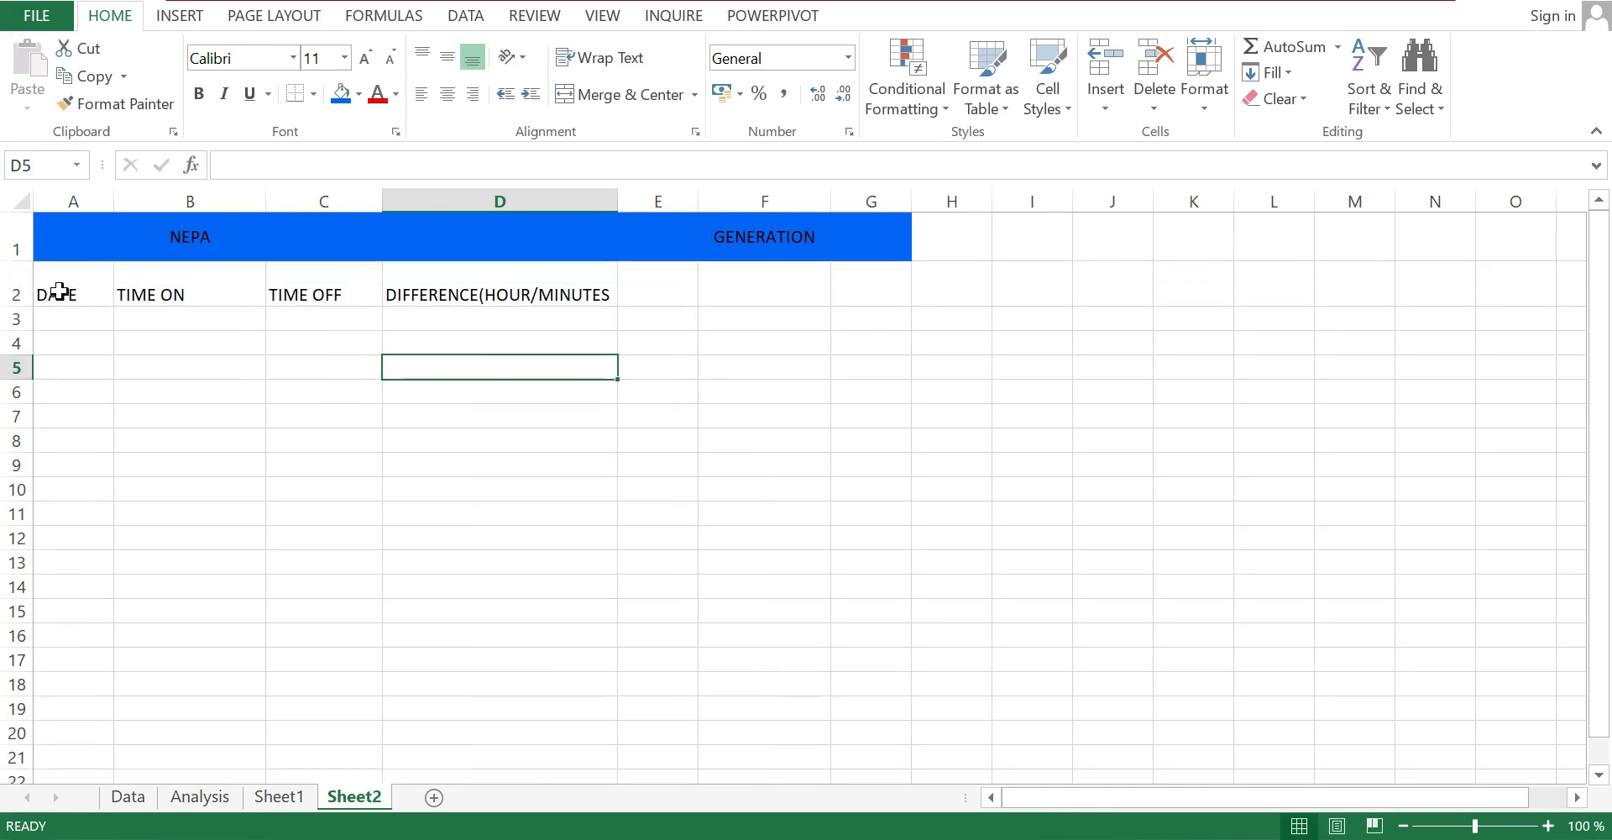
Centre the column headers across the whole of row 2 both horizontally and vertically
left_click(60, 290)
left_click(17, 289)
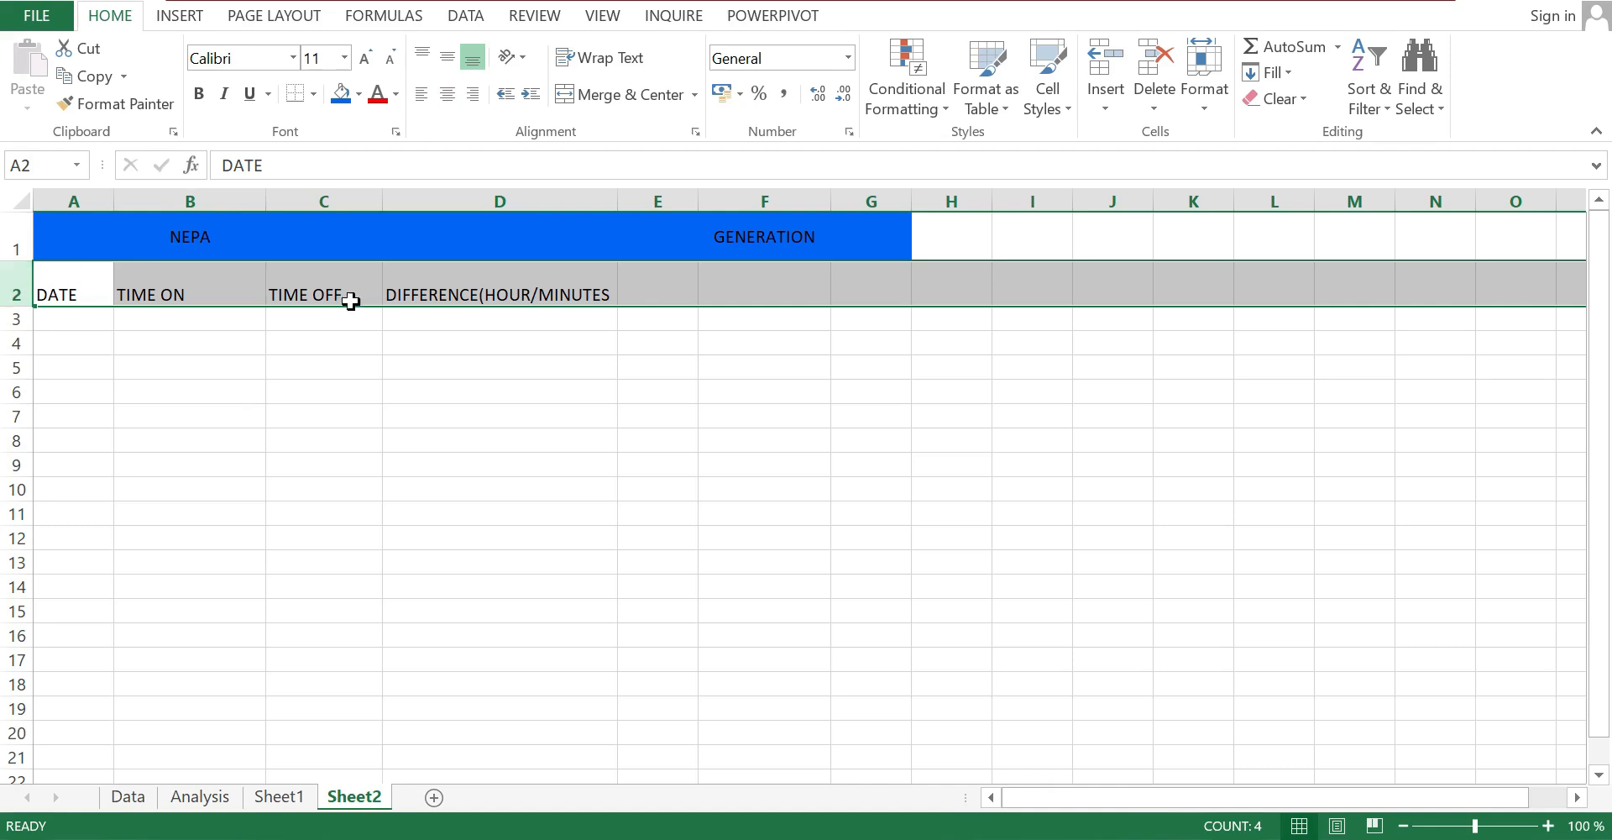
left_click(18, 277)
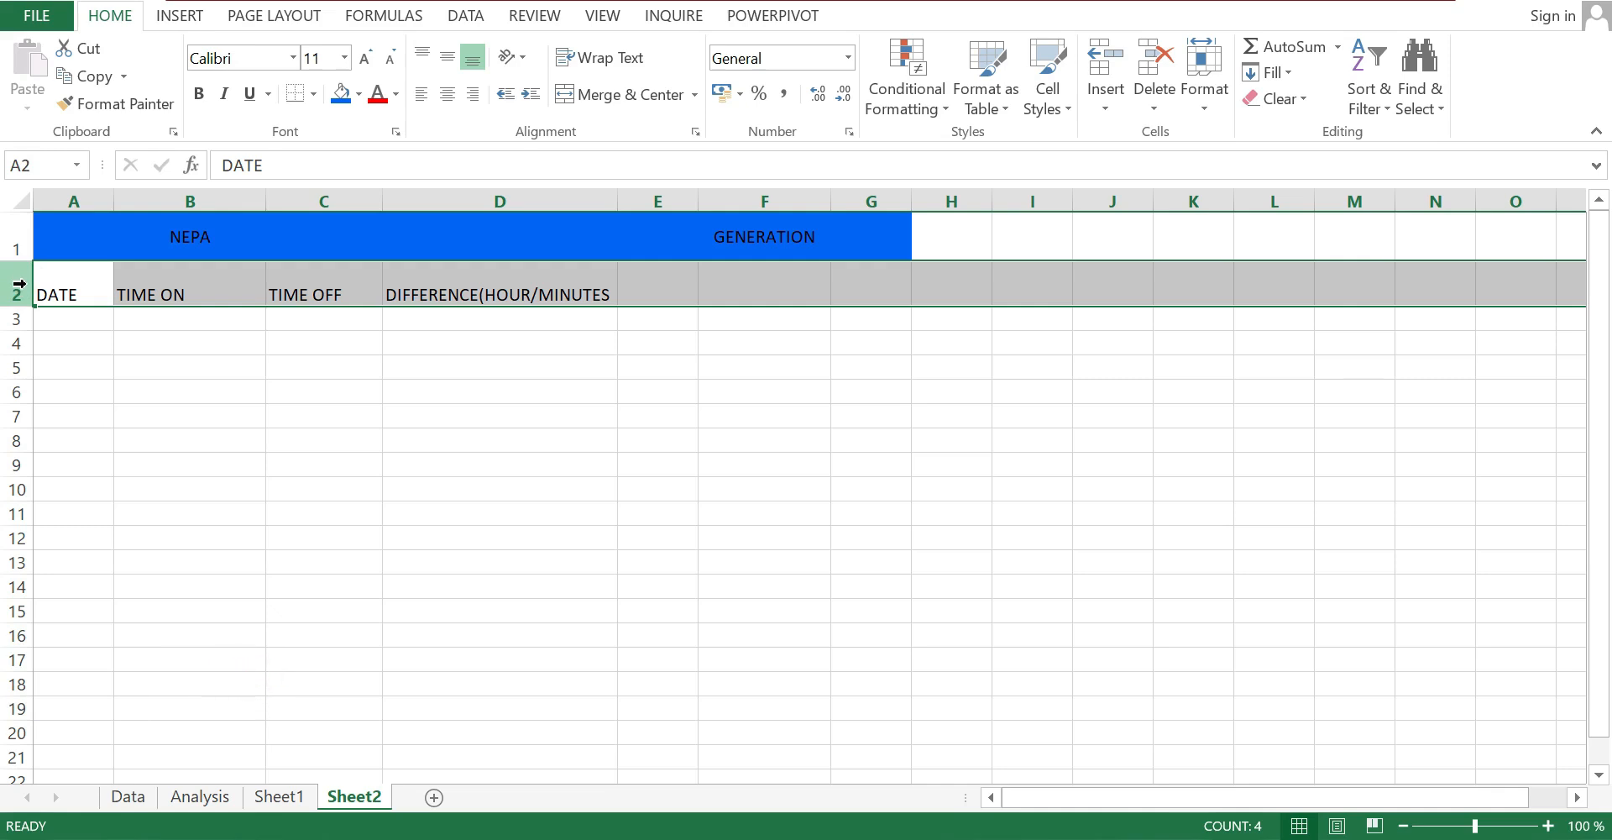
left_click(19, 284)
left_click(448, 94)
left_click(450, 54)
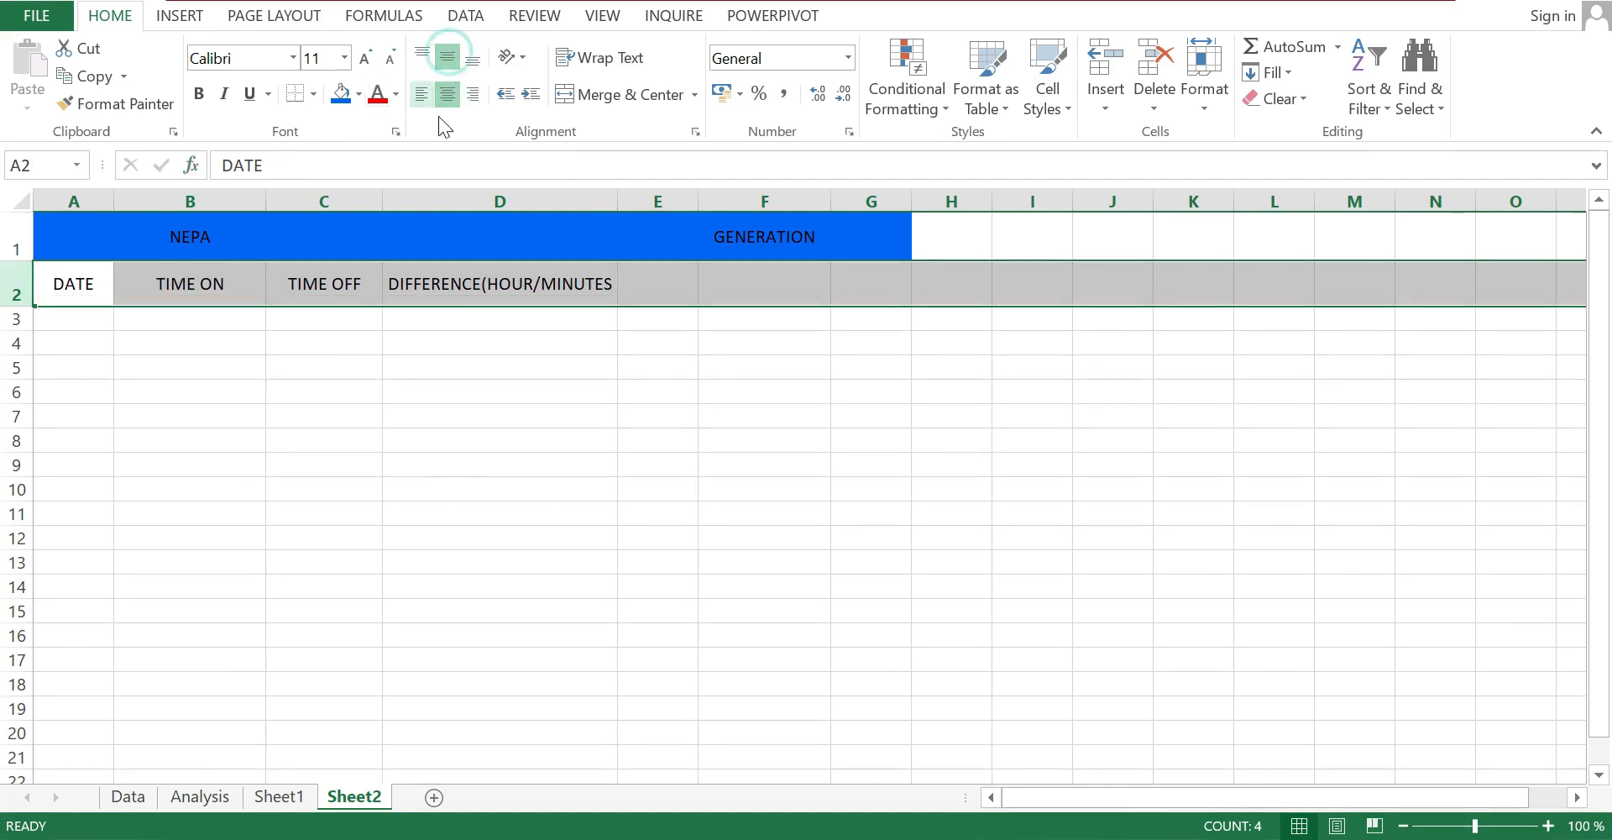
left_click(438, 457)
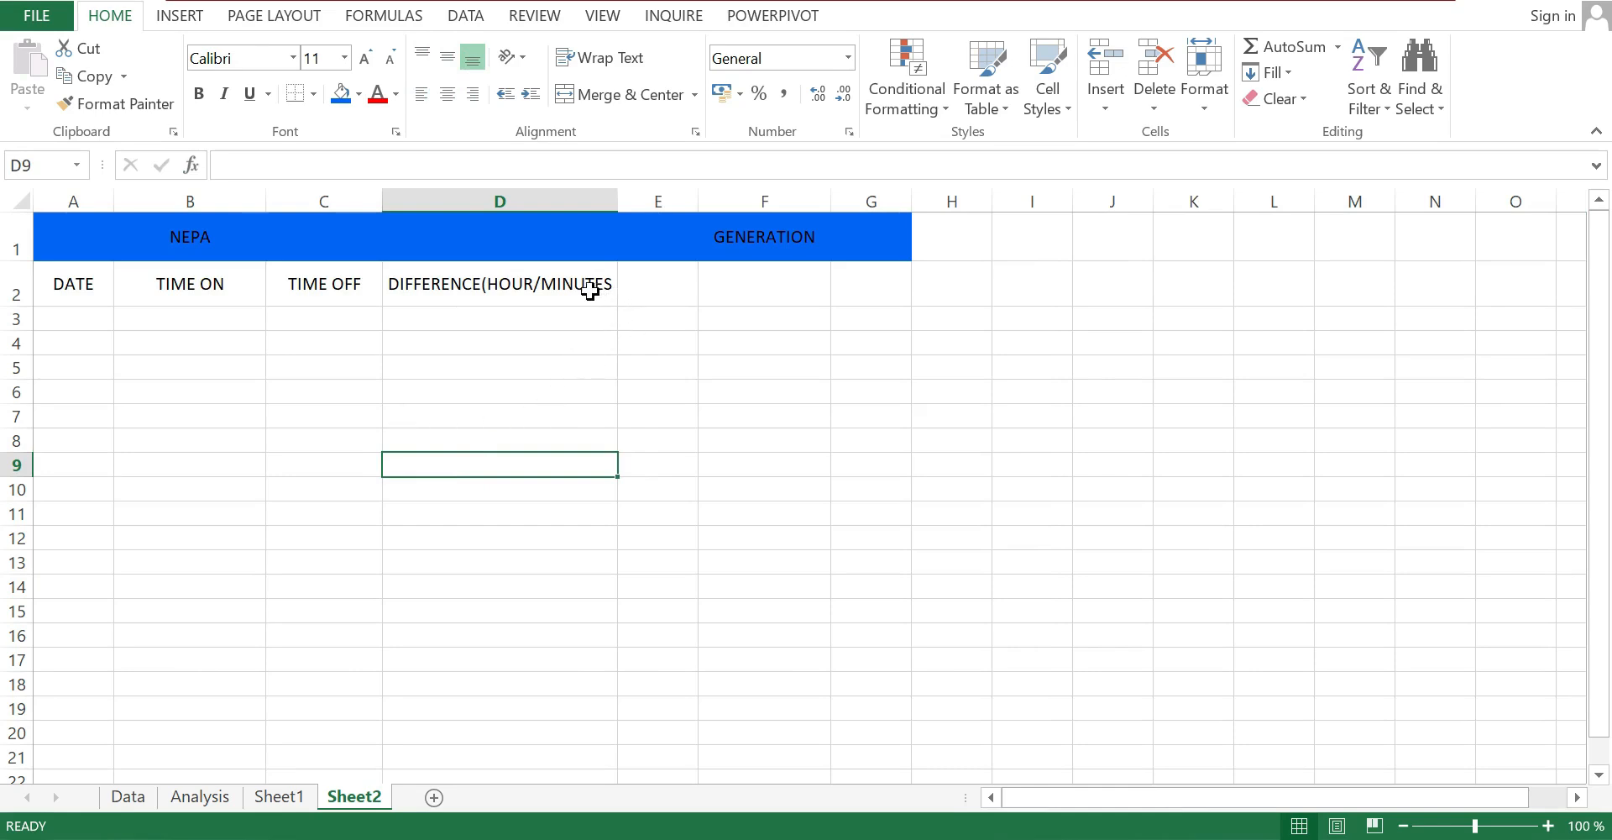
Add the missing closing parenthesis to the D2 header so it reads DIFFERENCE(HOUR/MINUTES)
double_click(561, 284)
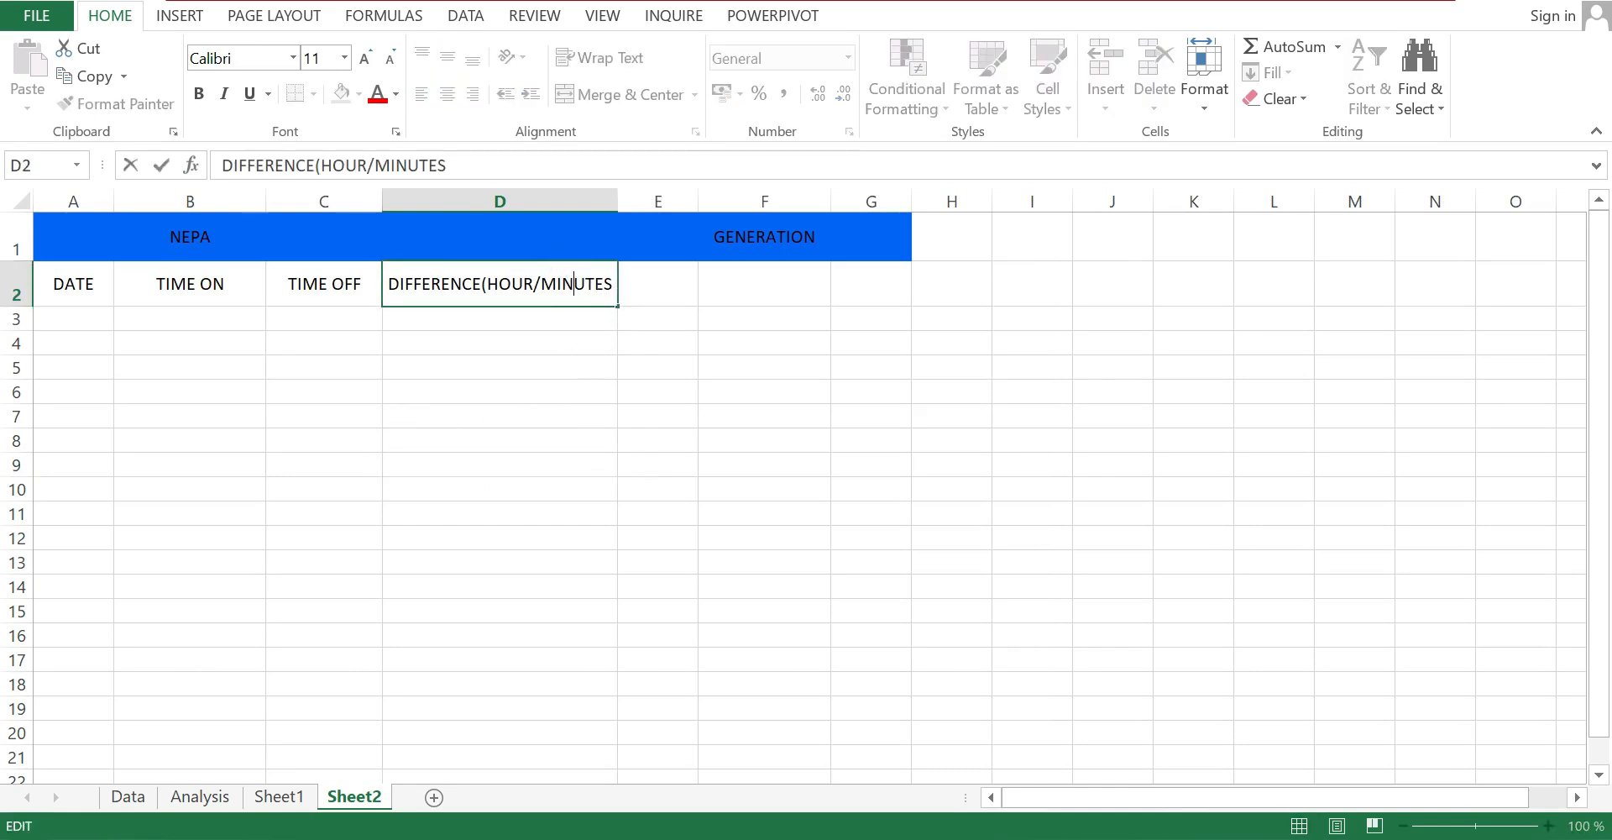
type(")")
left_click(656, 298)
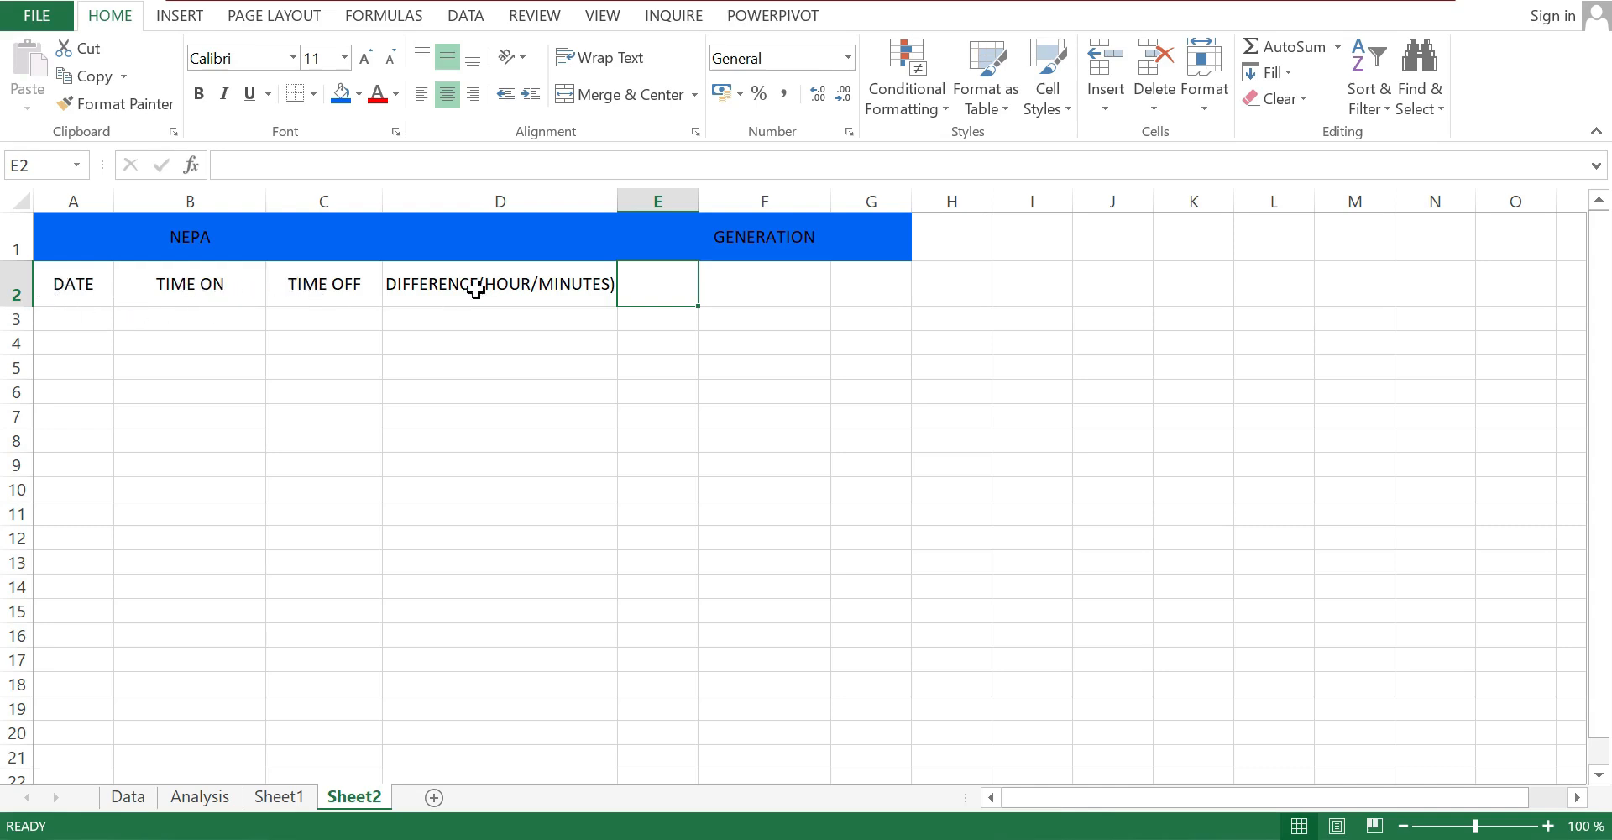
Copy the TIME ON header from B2 to E2 and the TIME OFF header from C2 to F2
left_click(657, 290)
left_click(212, 285)
key("ctrl+c")
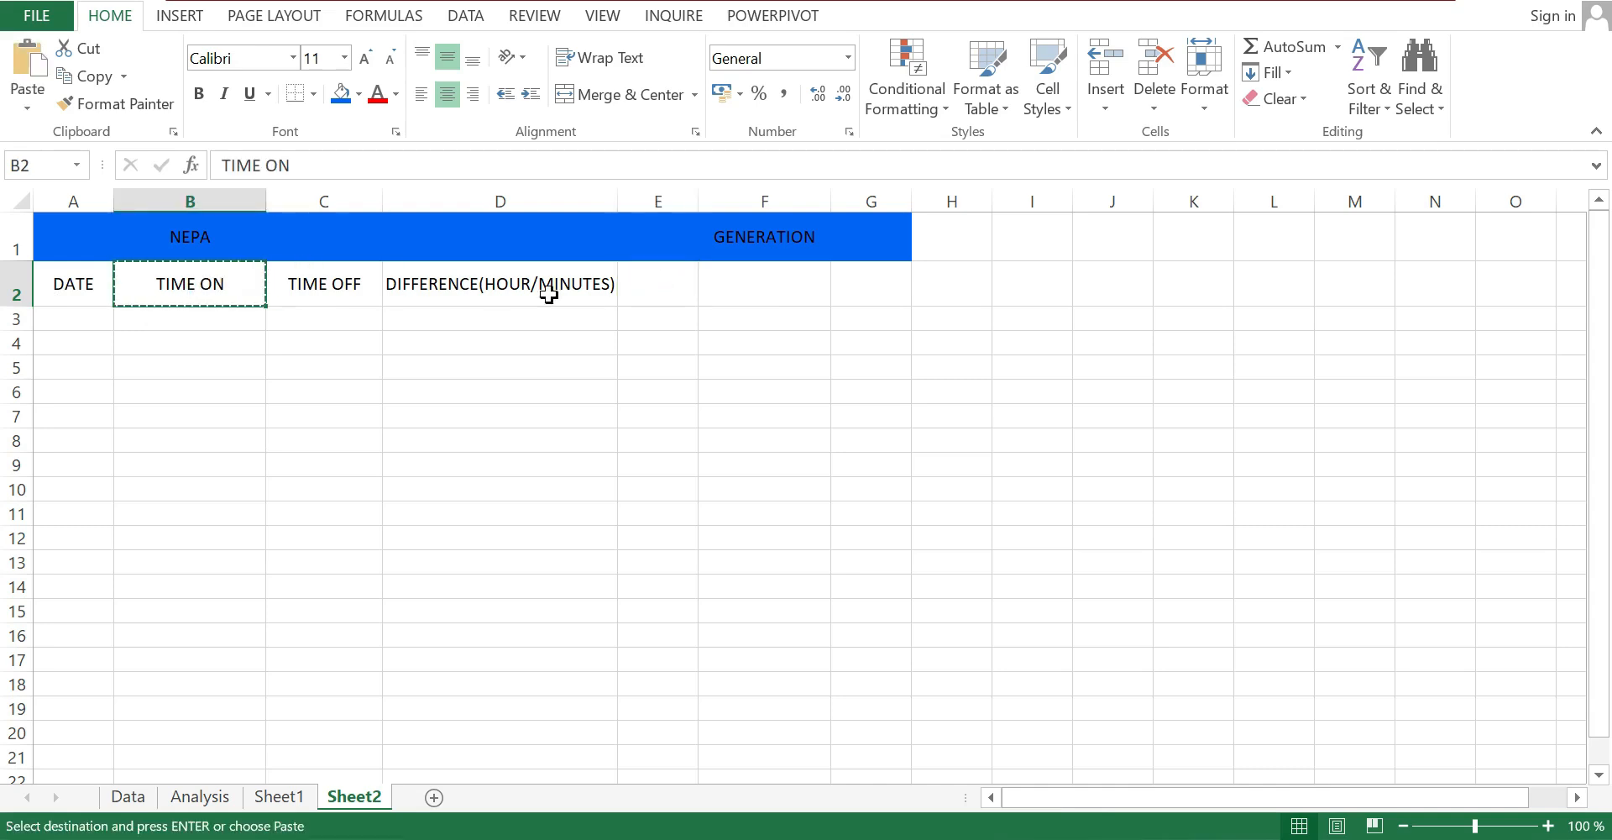
left_click(676, 291)
key("ctrl+v")
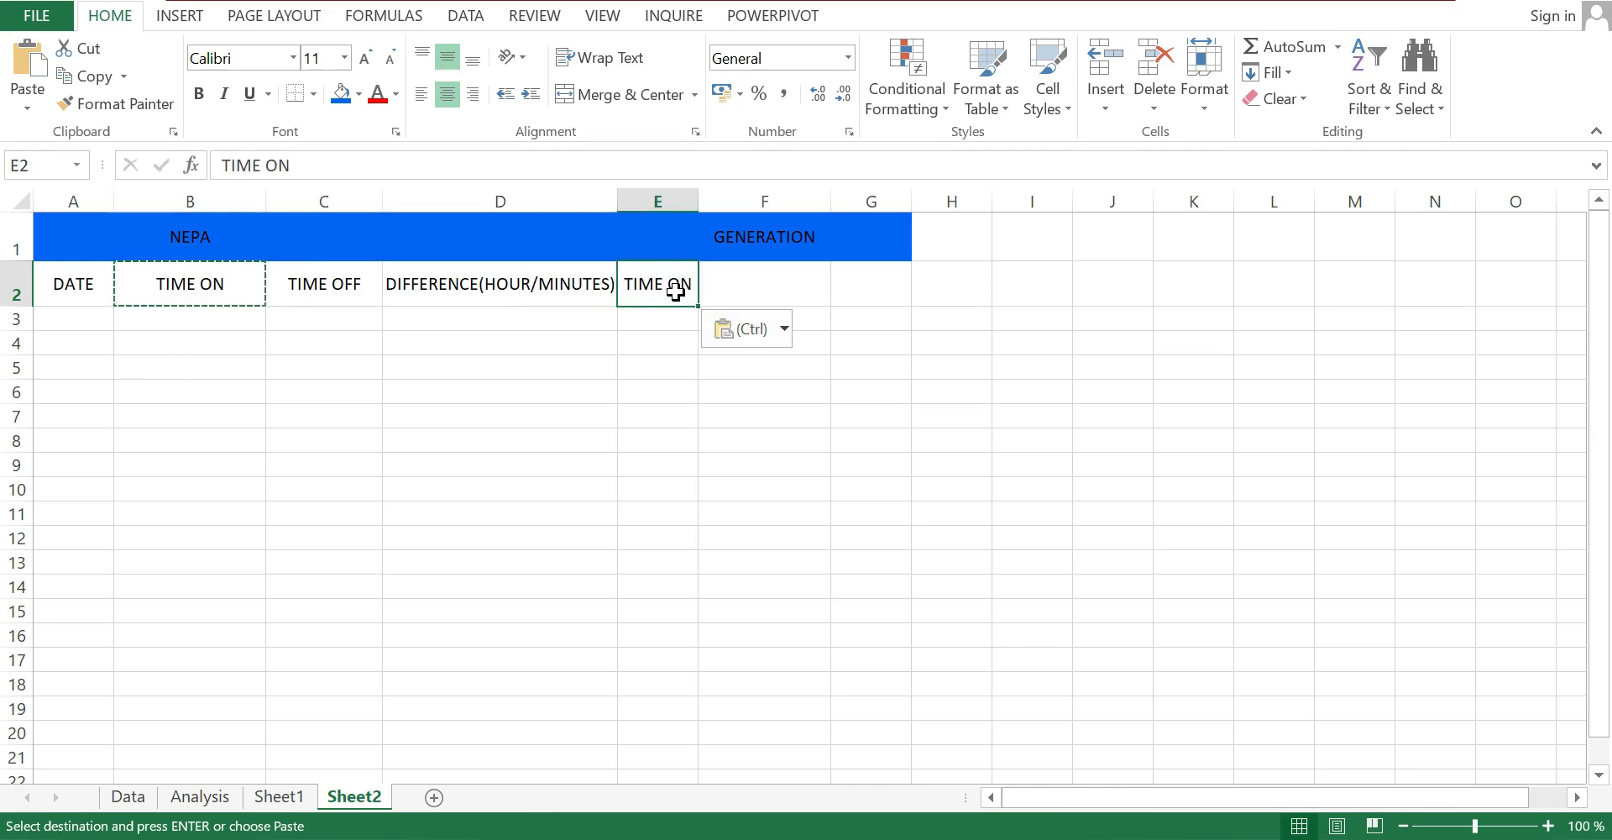
left_click(326, 280)
key("ctrl+c")
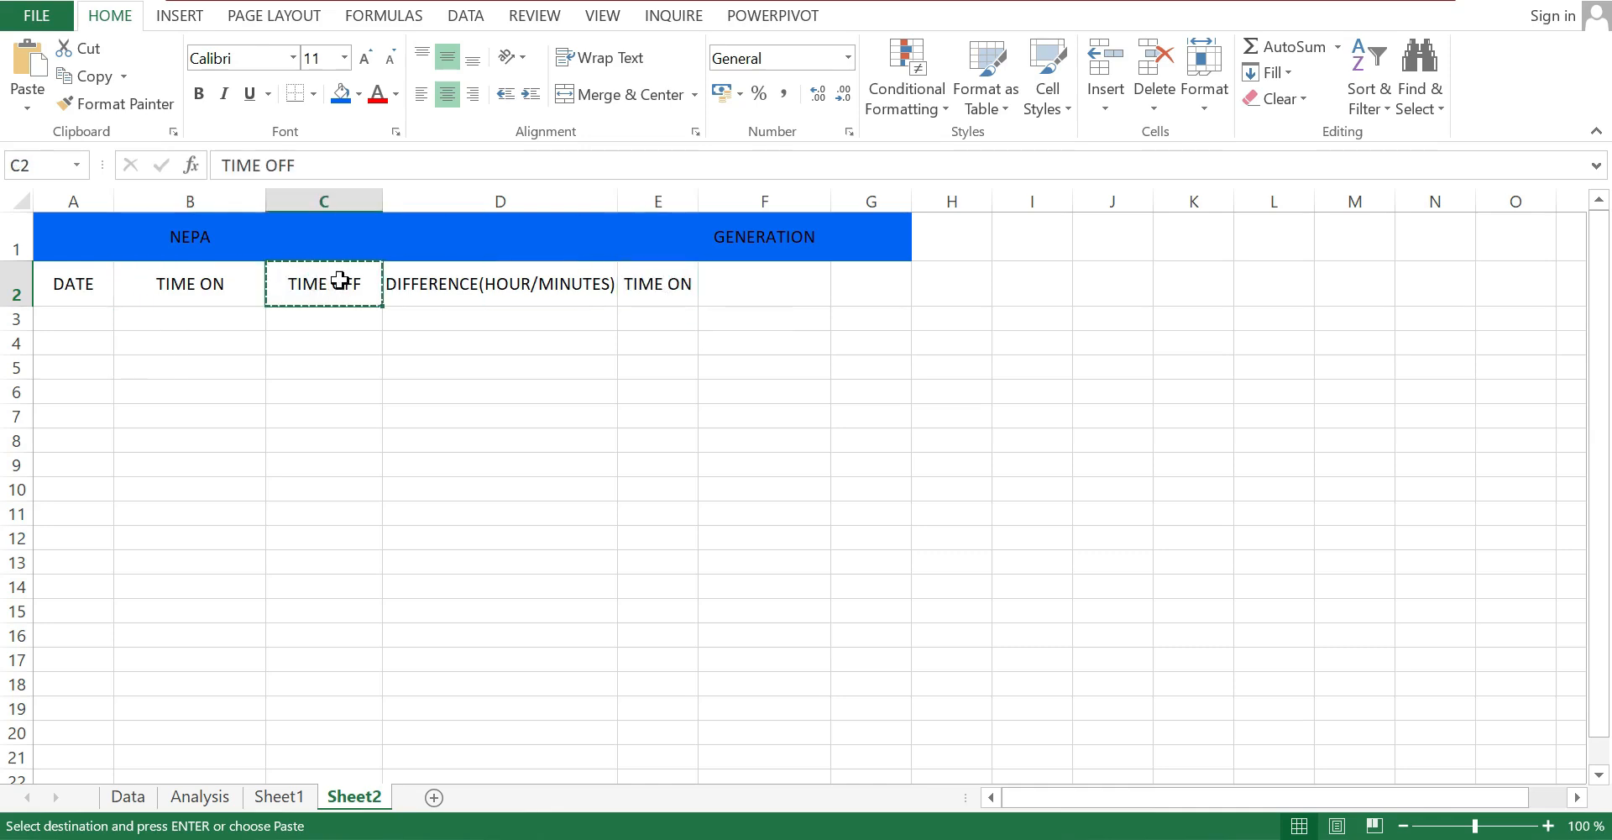
left_click(756, 283)
key("ctrl+v")
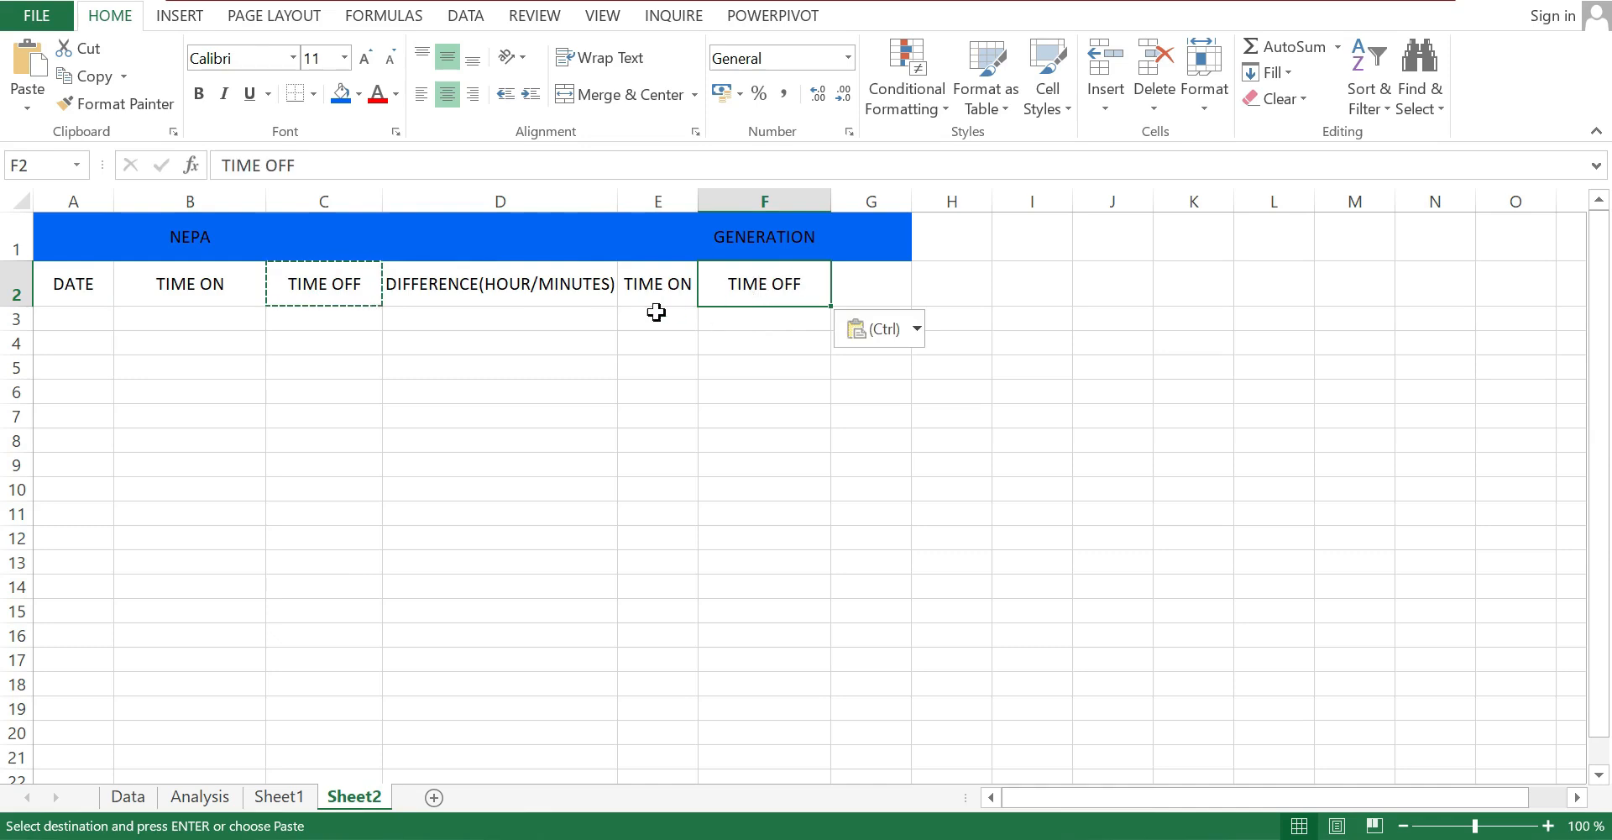
Copy the DIFFERENCE(HOUR/MINUTES) header from D2 to G2
left_click(472, 283)
key("ctrl+c")
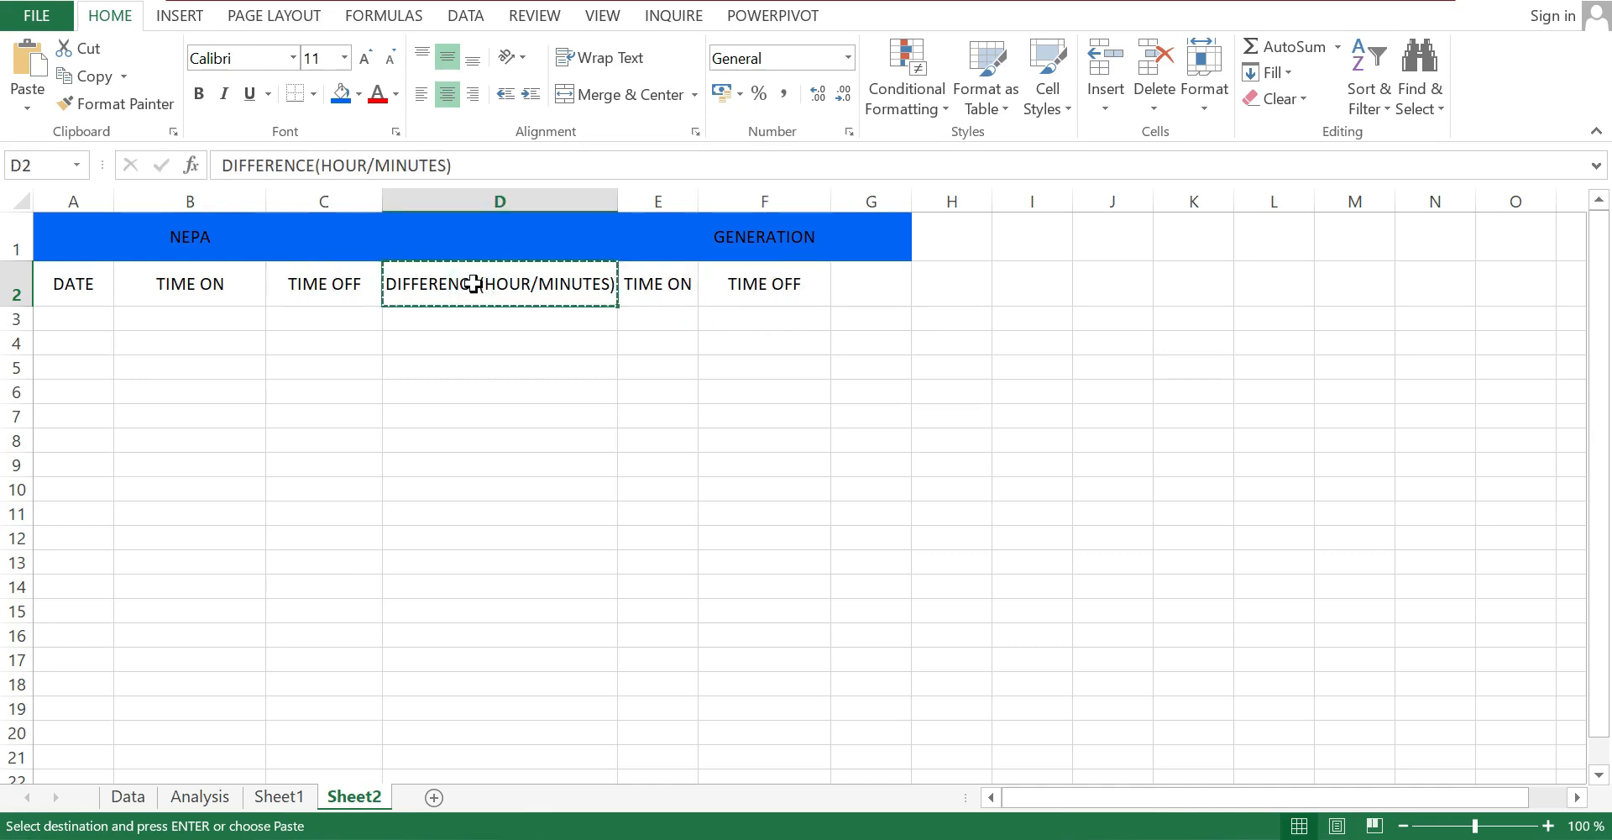
left_click(891, 275)
key("ctrl+v")
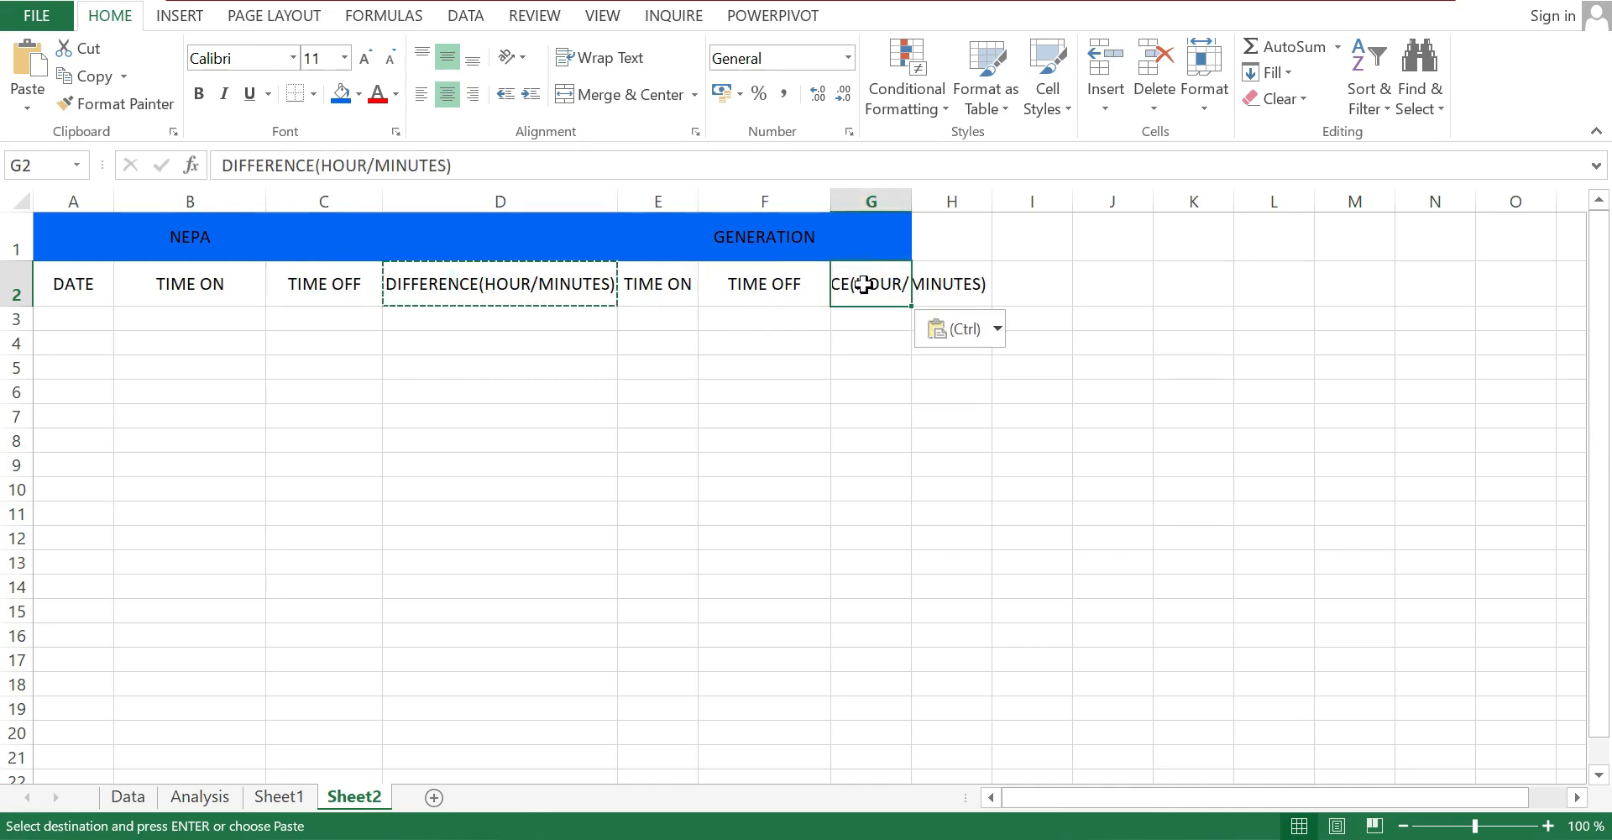
left_click(886, 415)
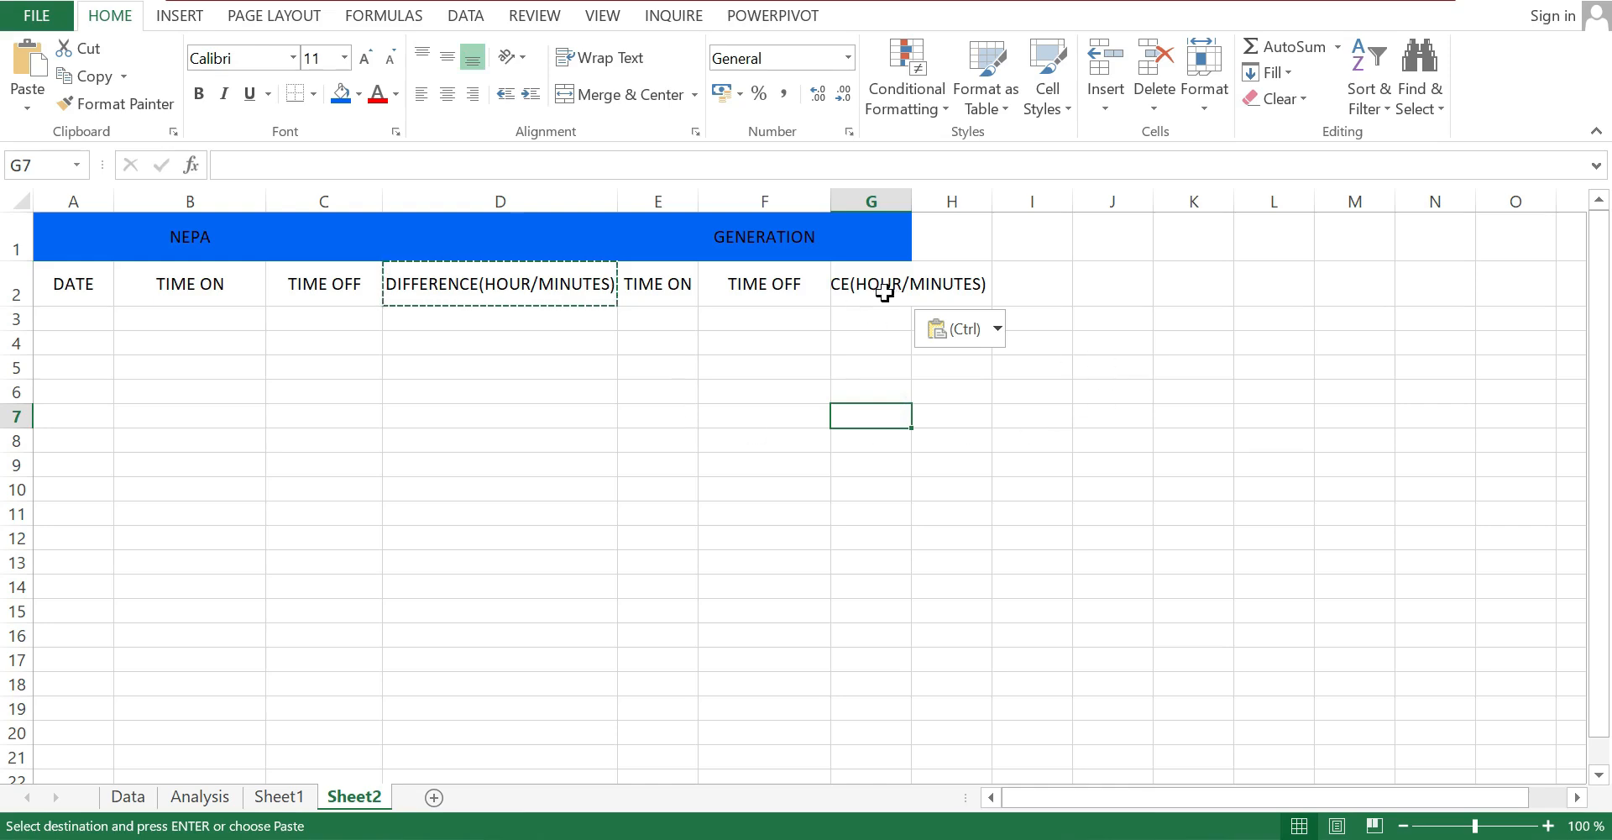
Autofit column G to the full width of its DIFFERENCE(HOUR/MINUTES) header
left_click(1139, 366)
left_click(816, 434)
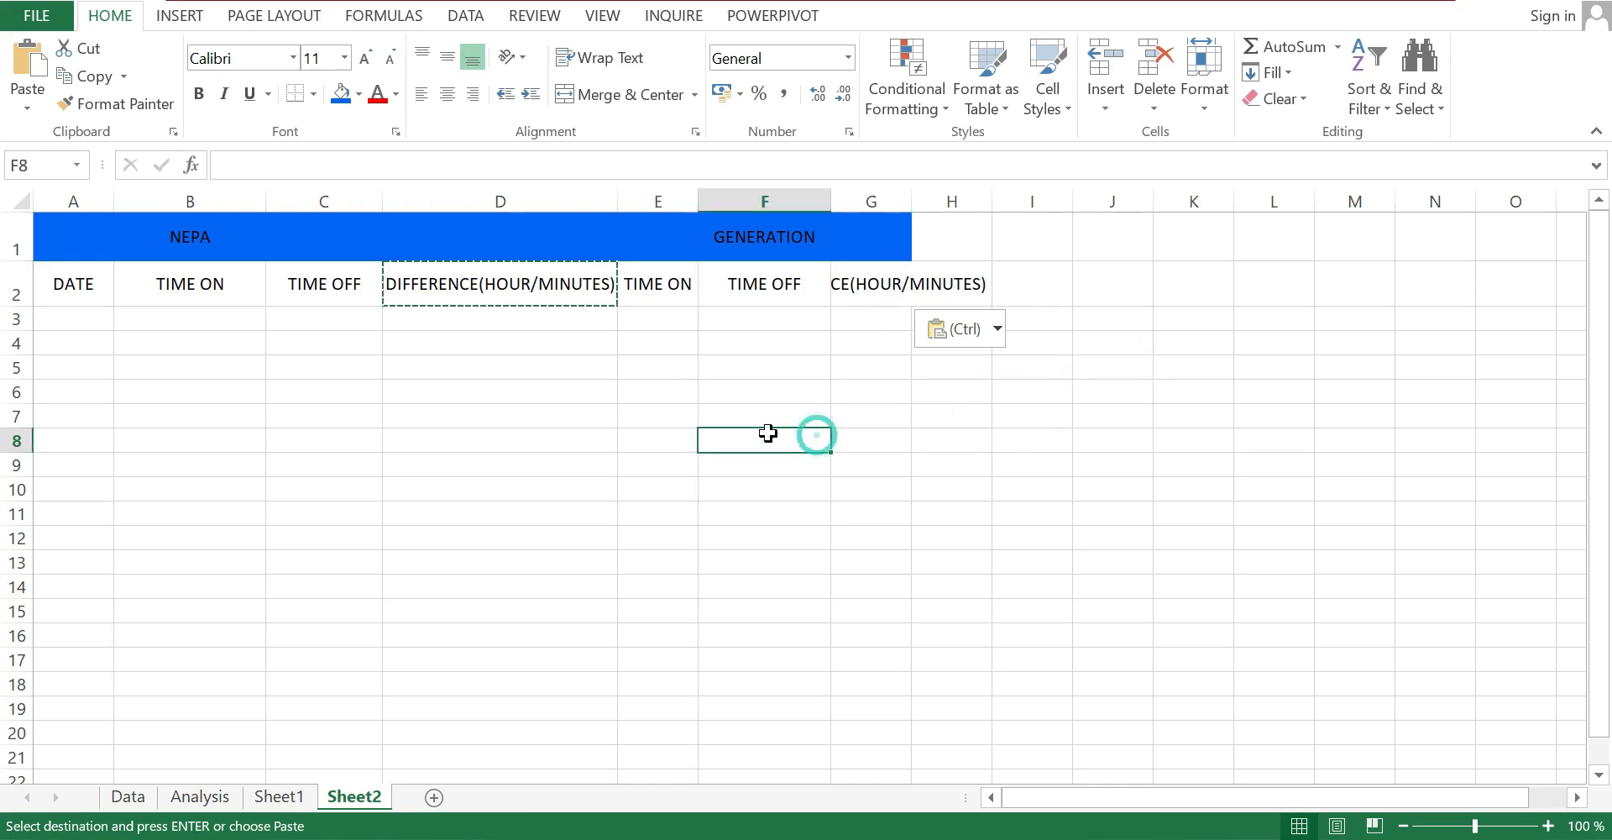
left_click(589, 422)
double_click(515, 492)
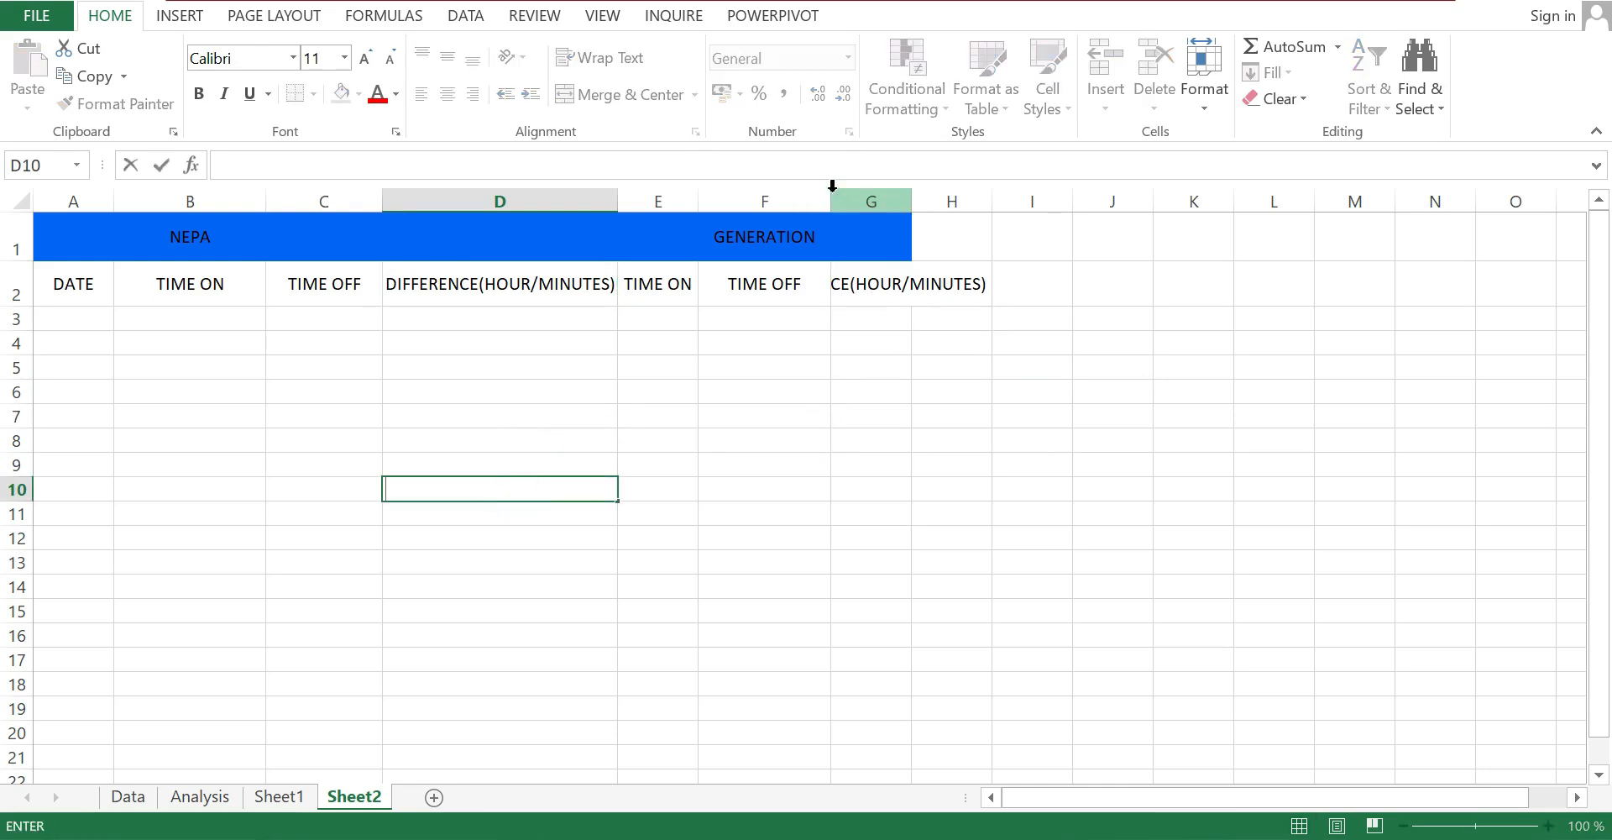
left_click(912, 194)
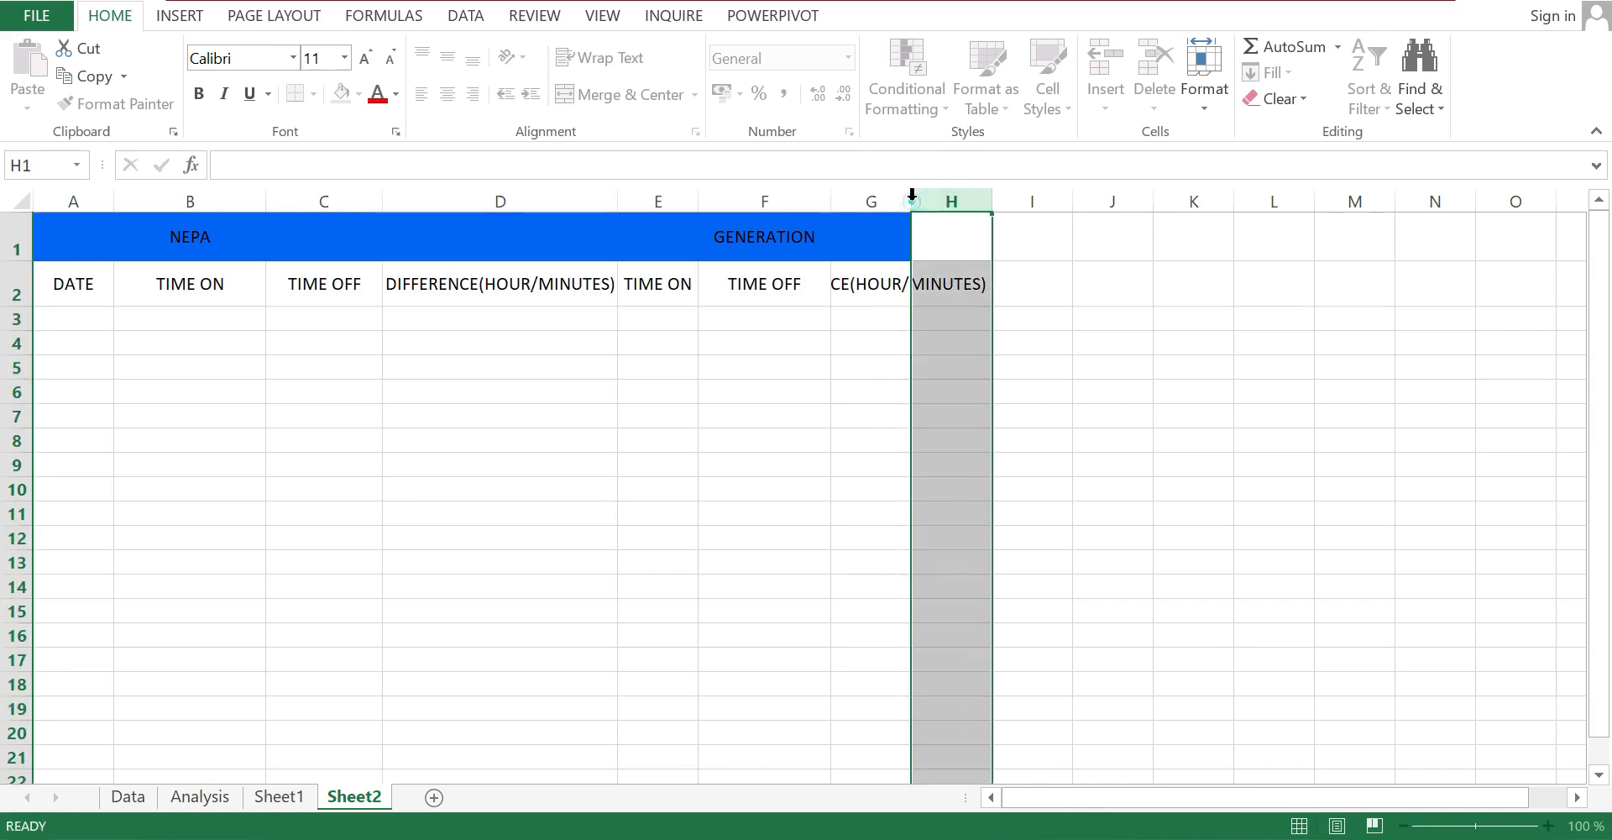
double_click(913, 194)
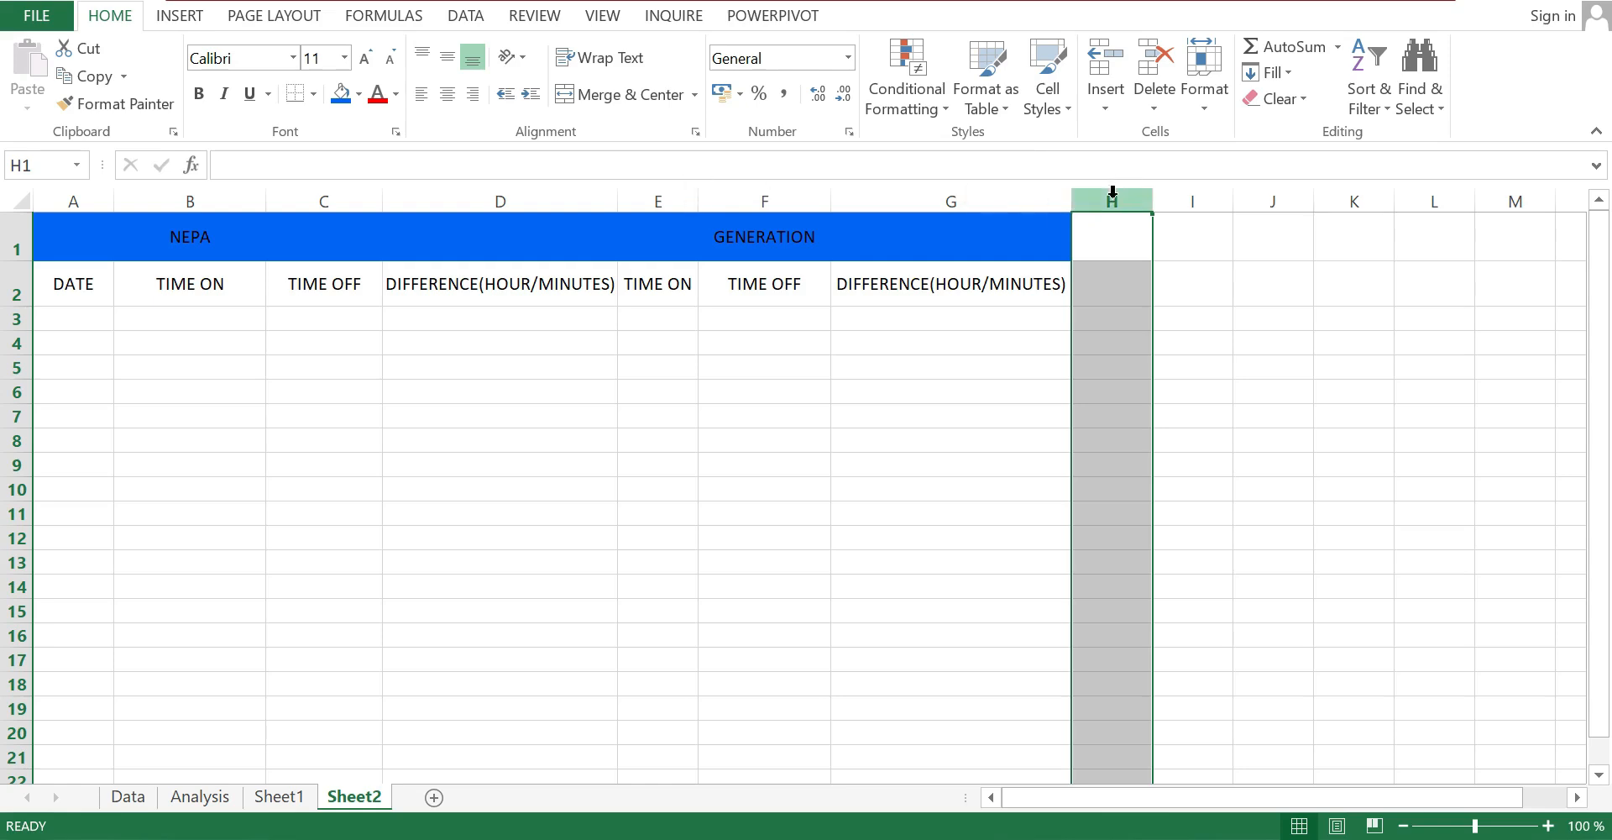
left_click(759, 201)
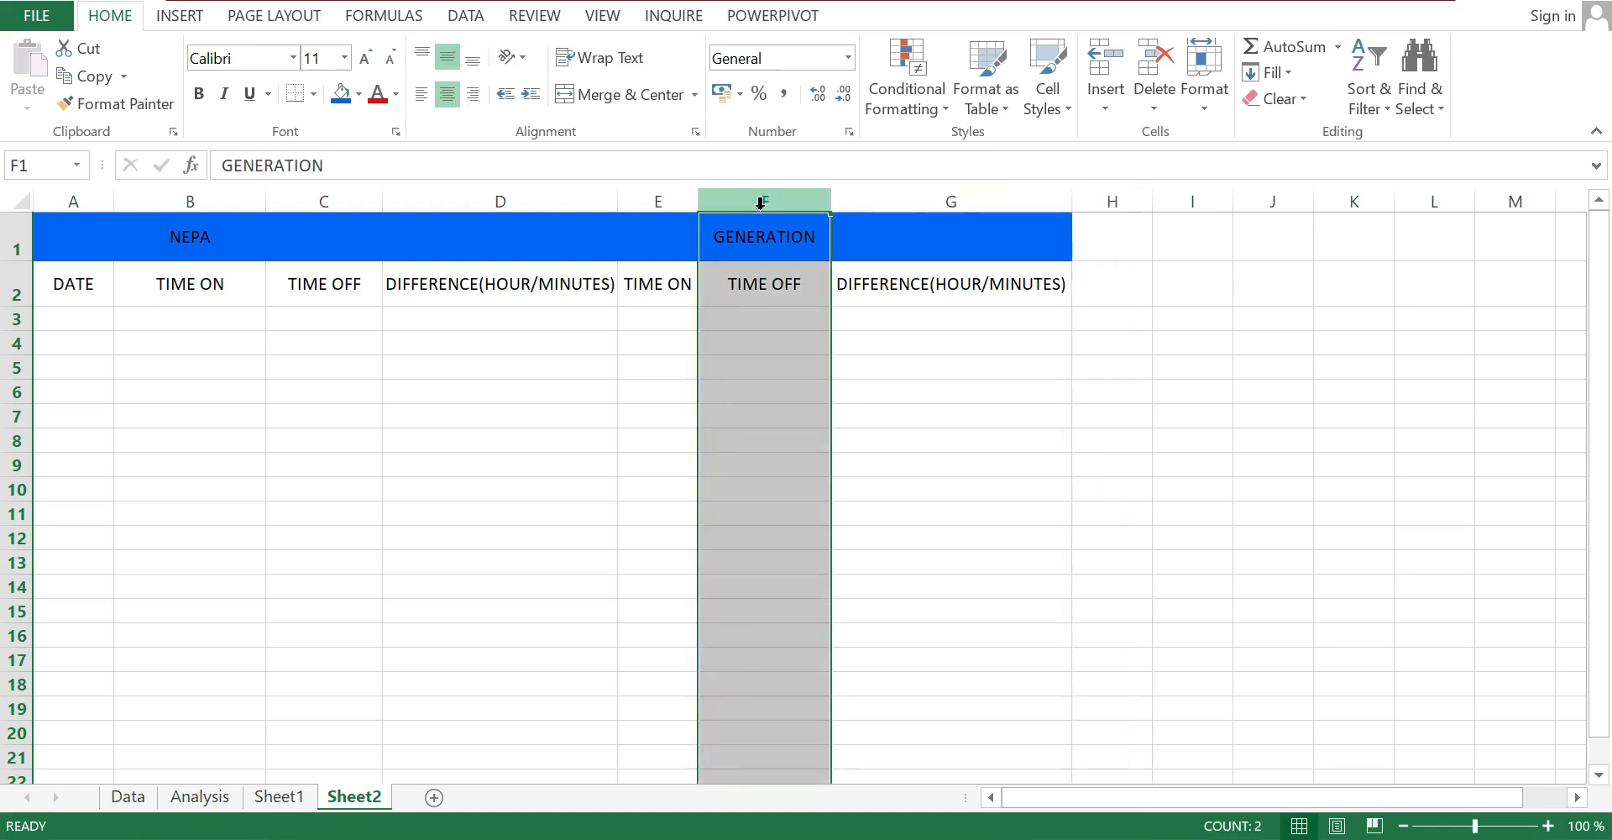
left_click(660, 194)
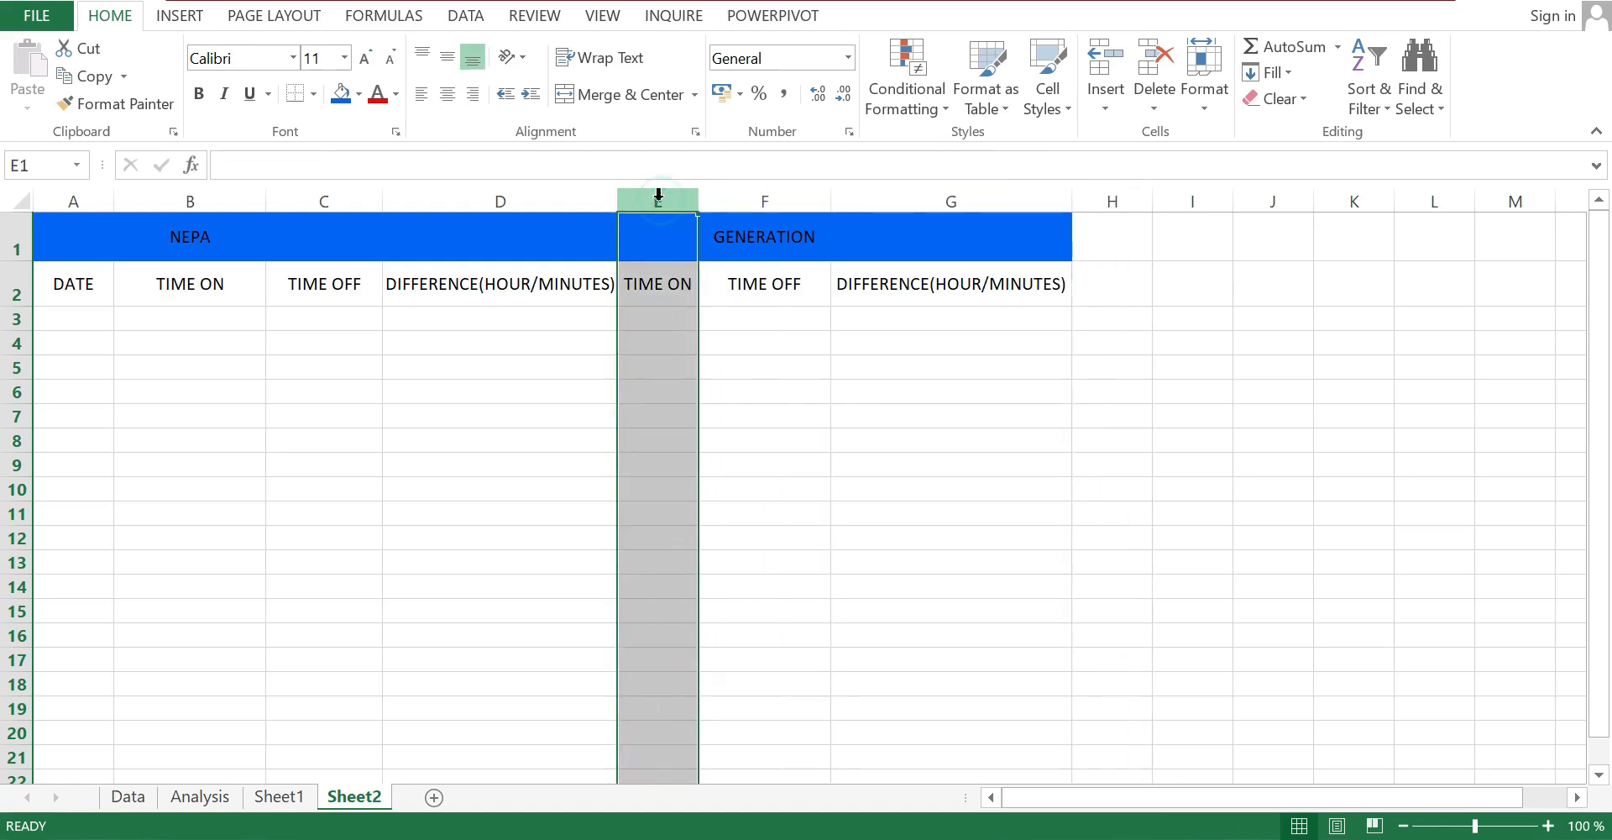
left_click(562, 200)
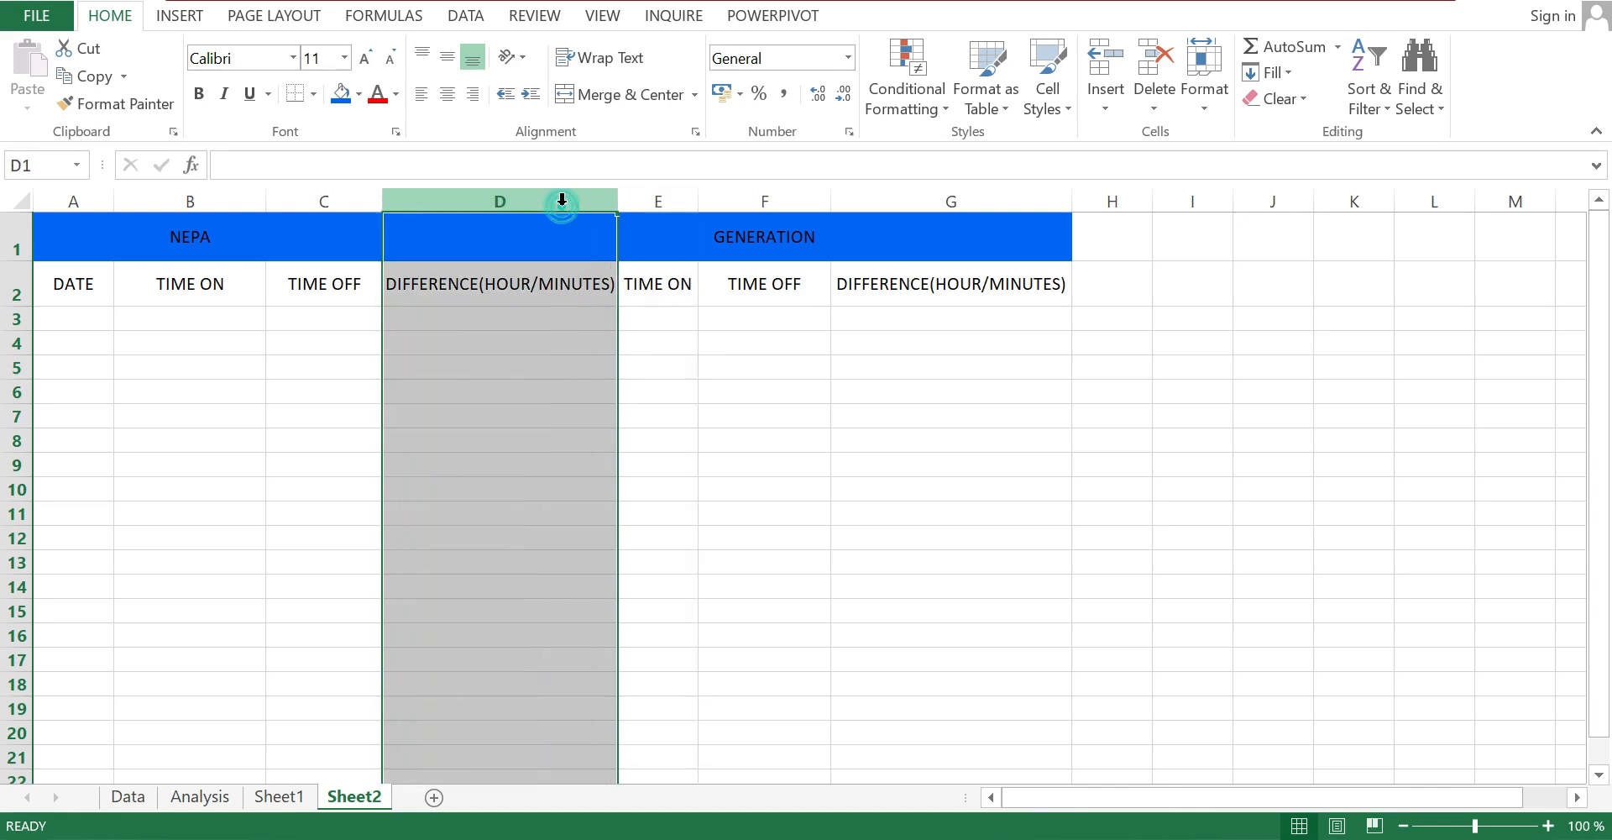
left_click(334, 199)
left_click(207, 202)
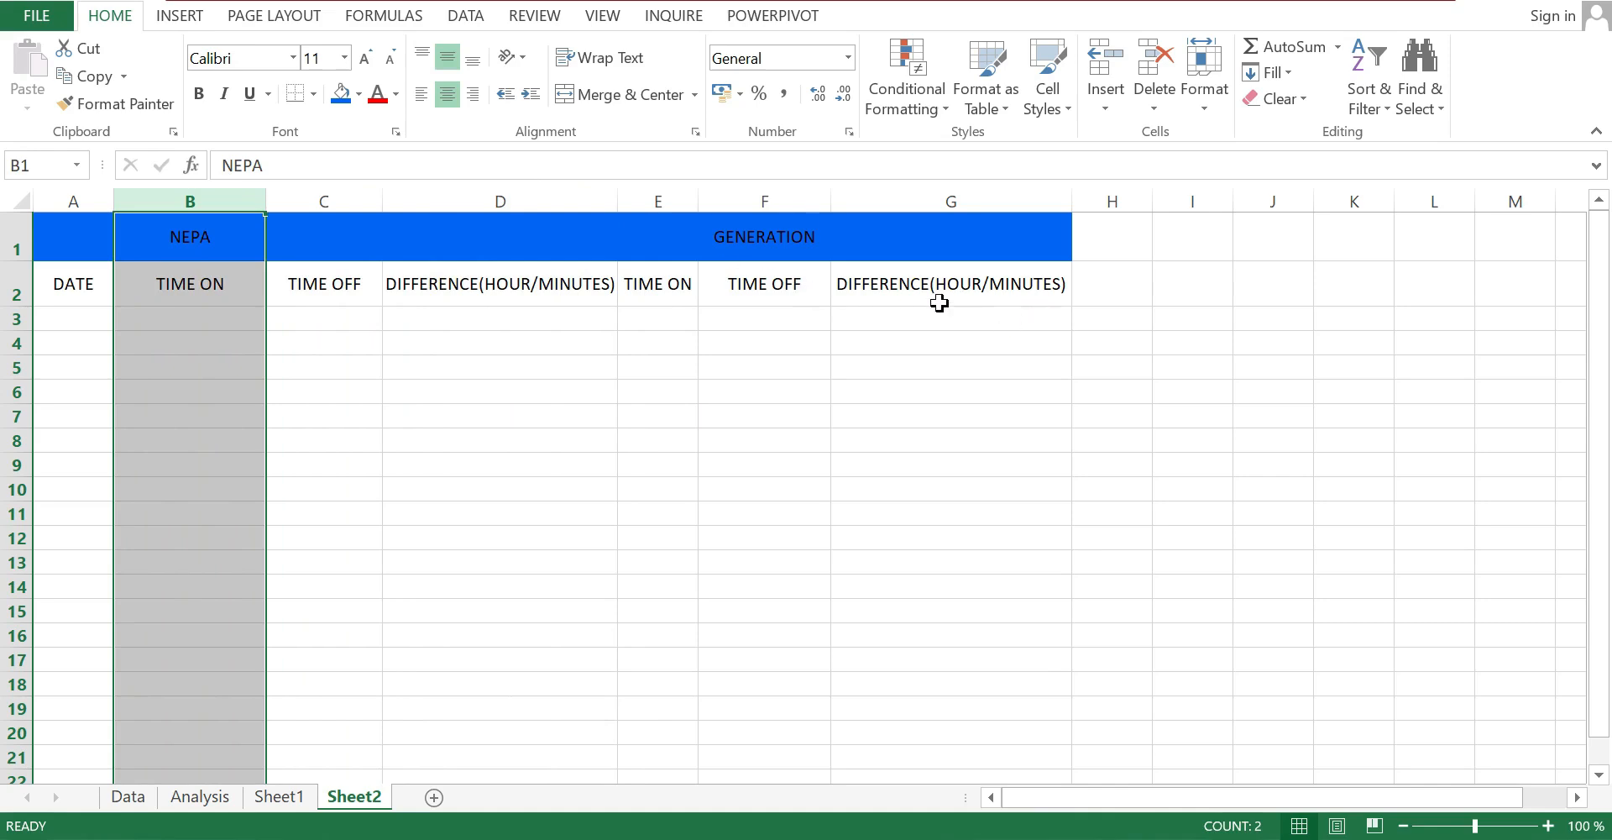
left_click(575, 443)
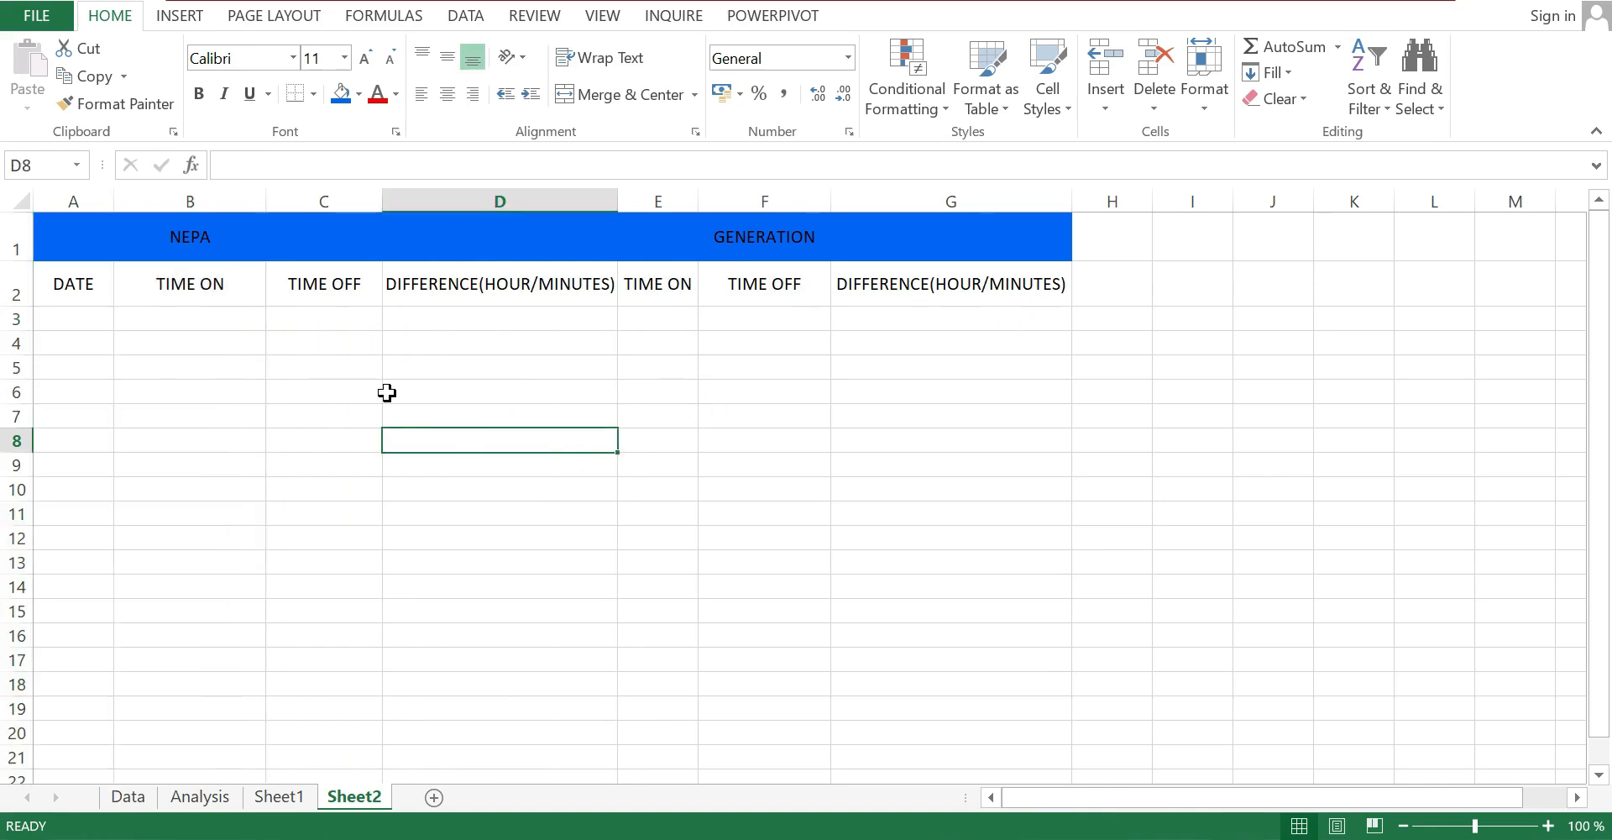
Make header row 2 slightly taller
left_click_drag(19, 302, 19, 318)
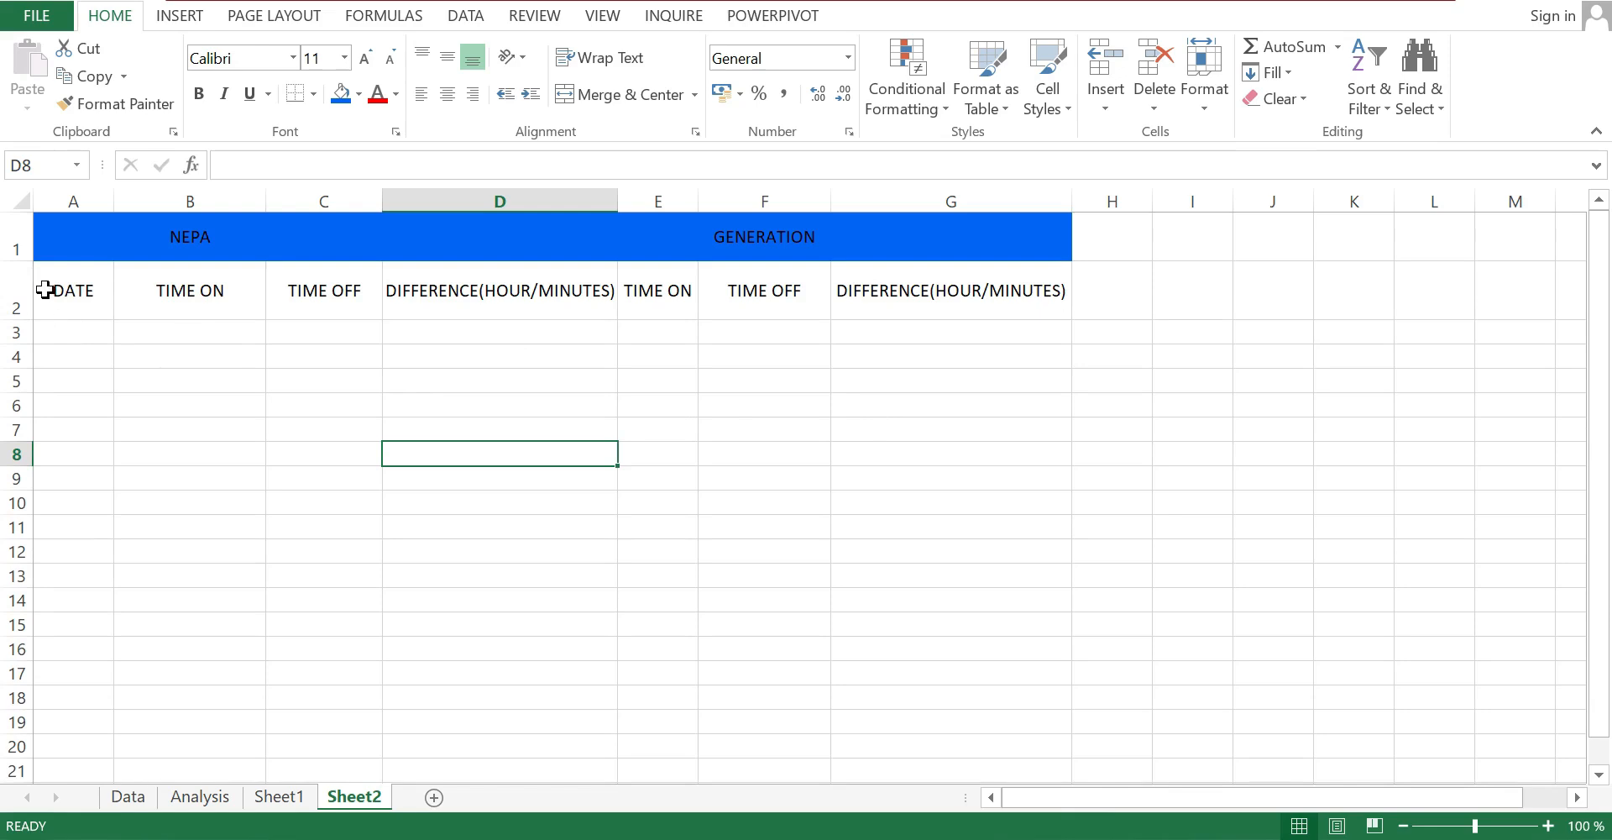
Try filling the whole of row 2 with a lighter blue from the standard colour palette, and undo the fill
left_click(18, 284)
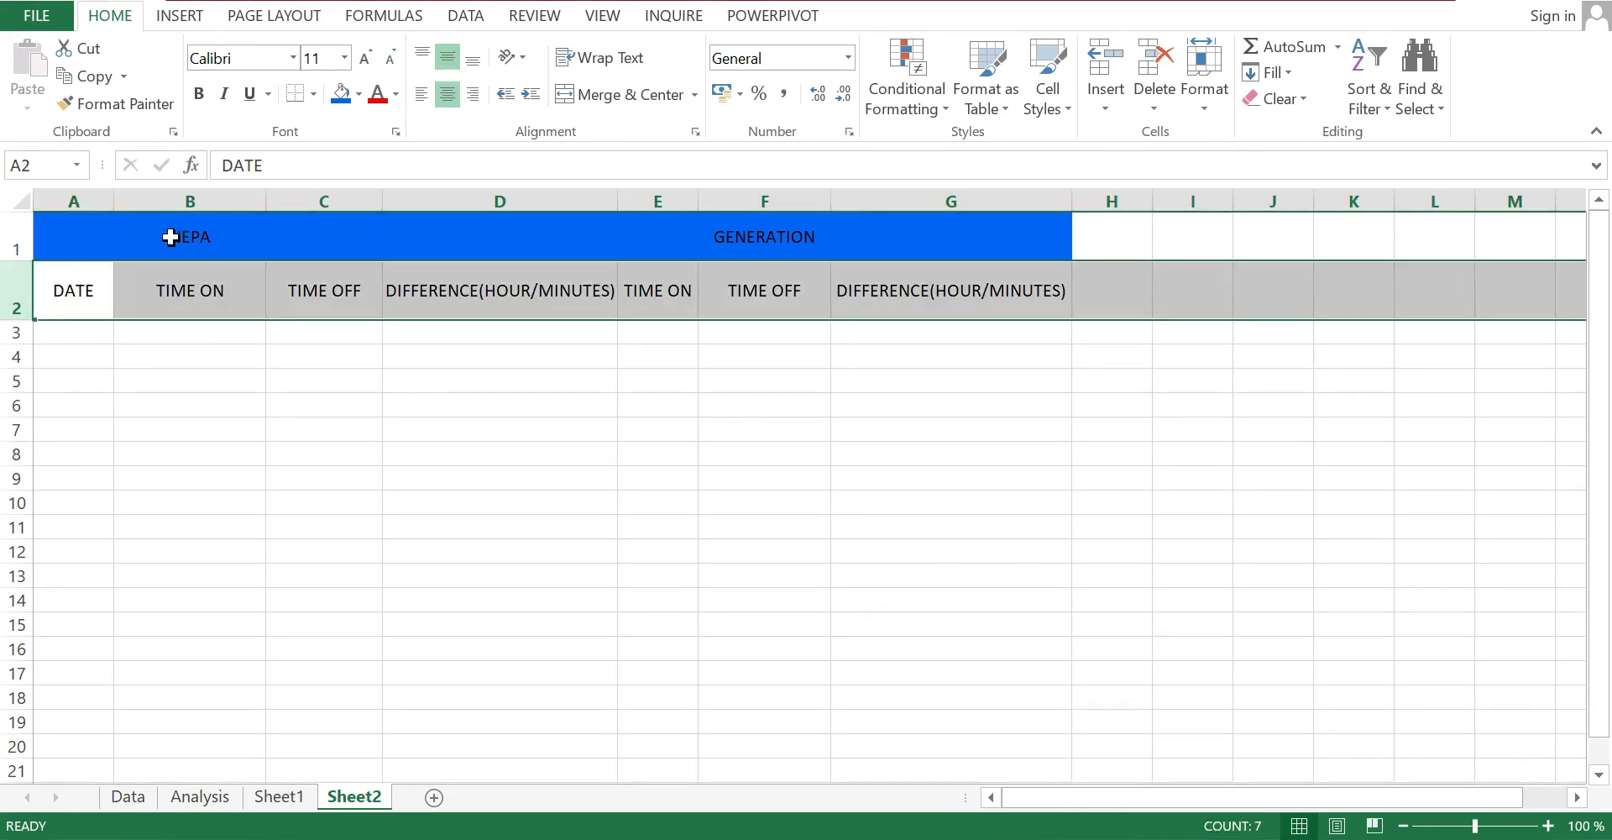
left_click(359, 95)
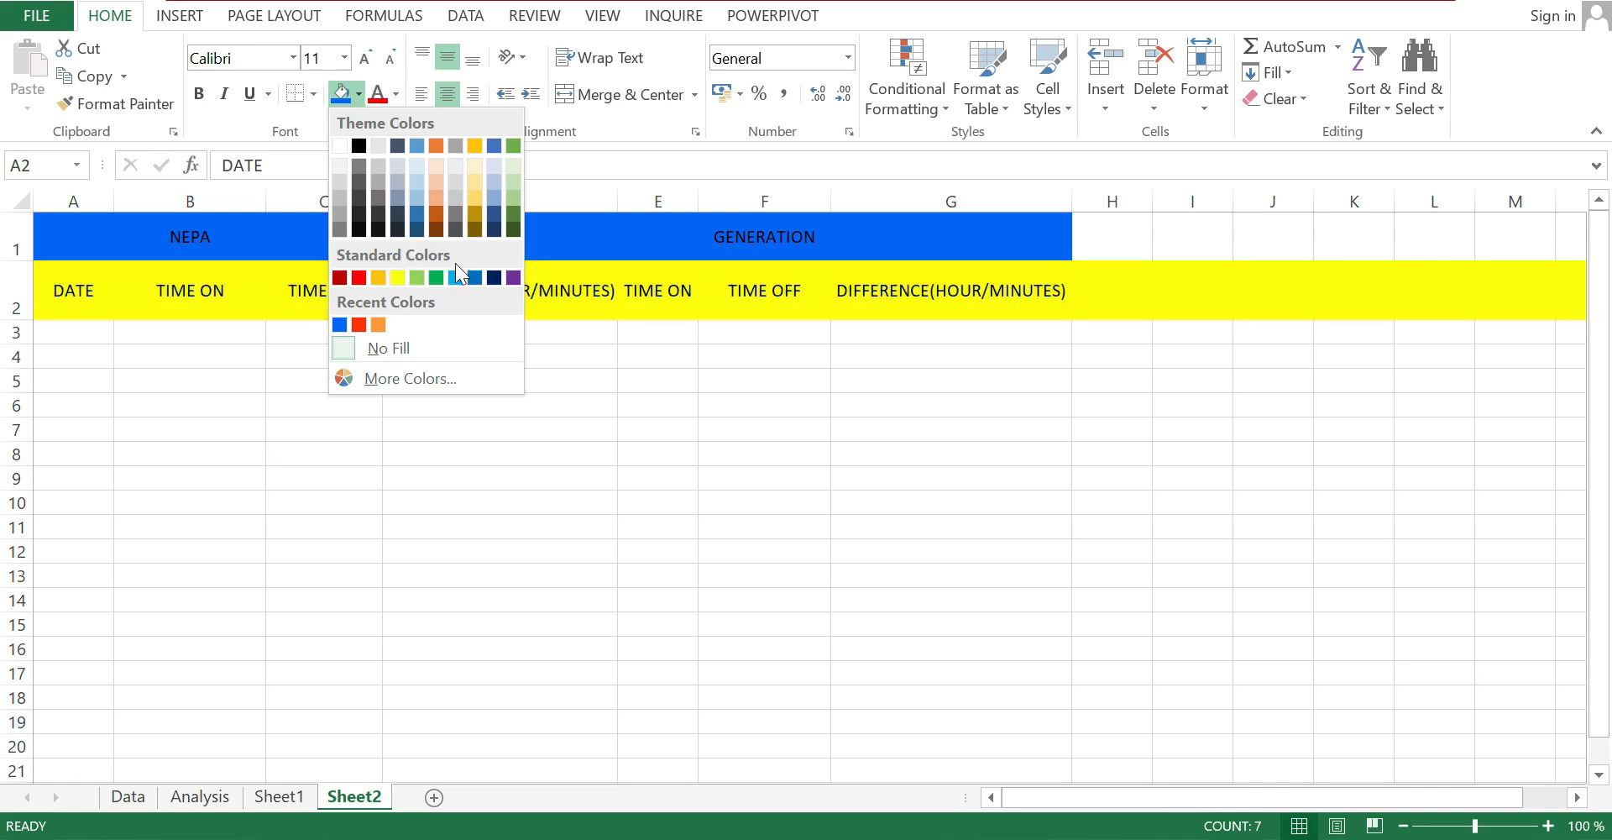
left_click(390, 380)
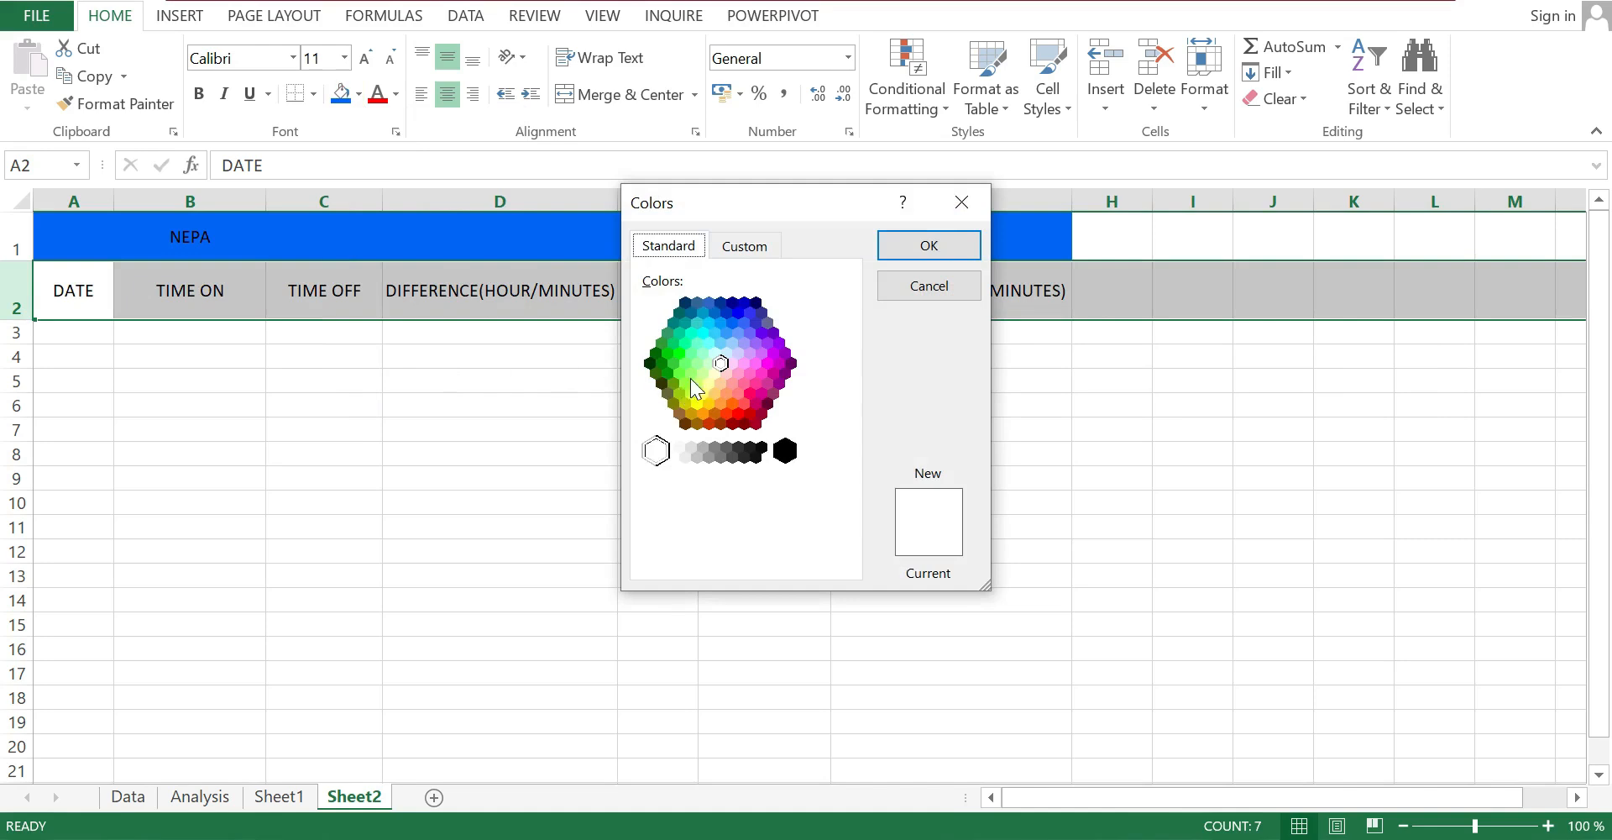
left_click(722, 344)
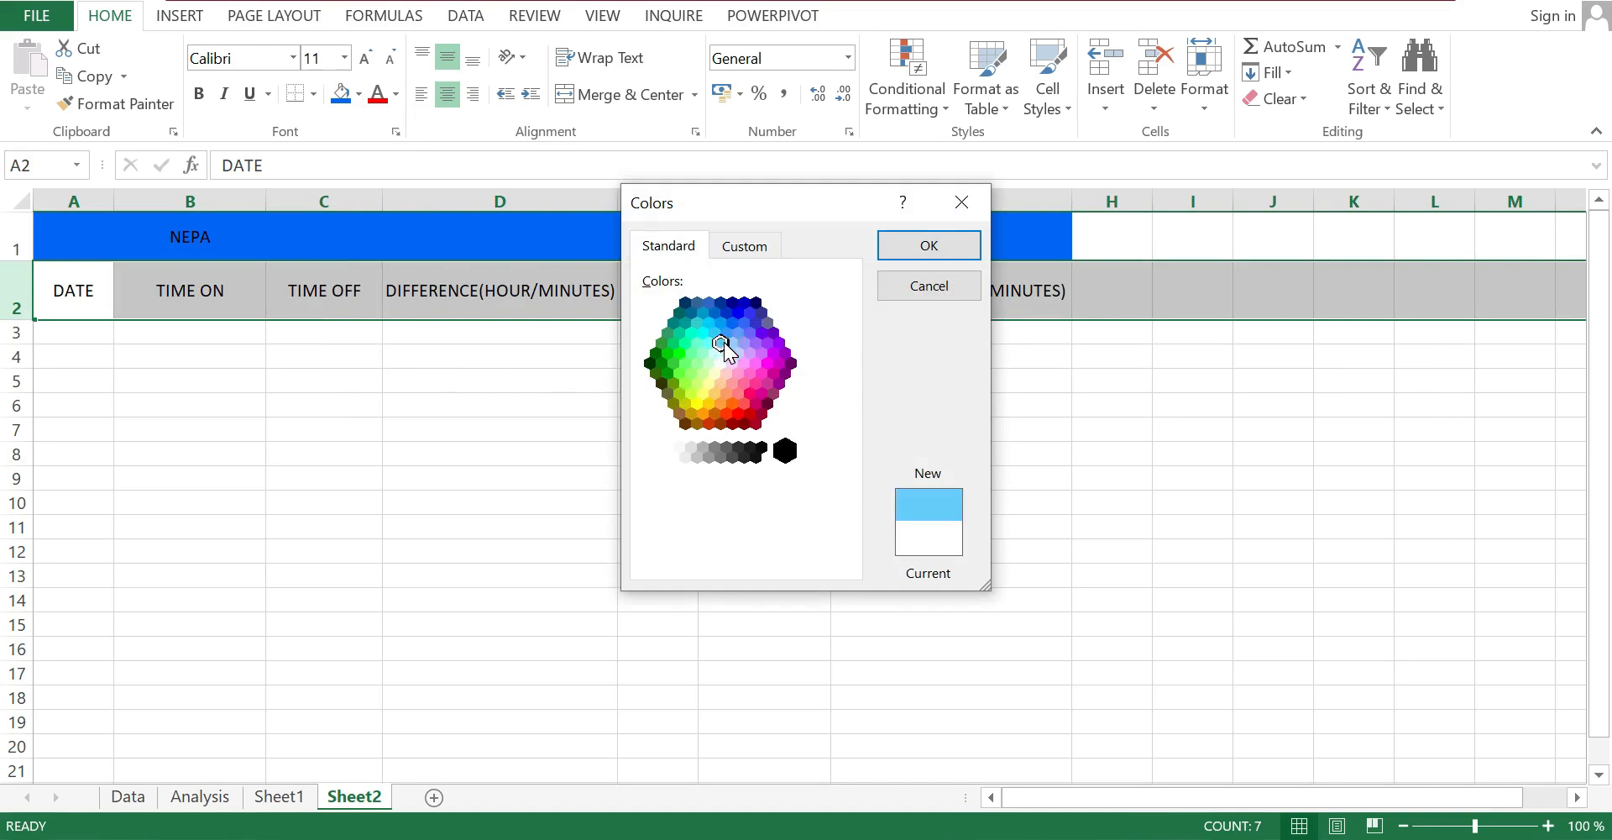
left_click(728, 332)
left_click(731, 324)
left_click(733, 330)
left_click(731, 331)
left_click(732, 326)
left_click(736, 335)
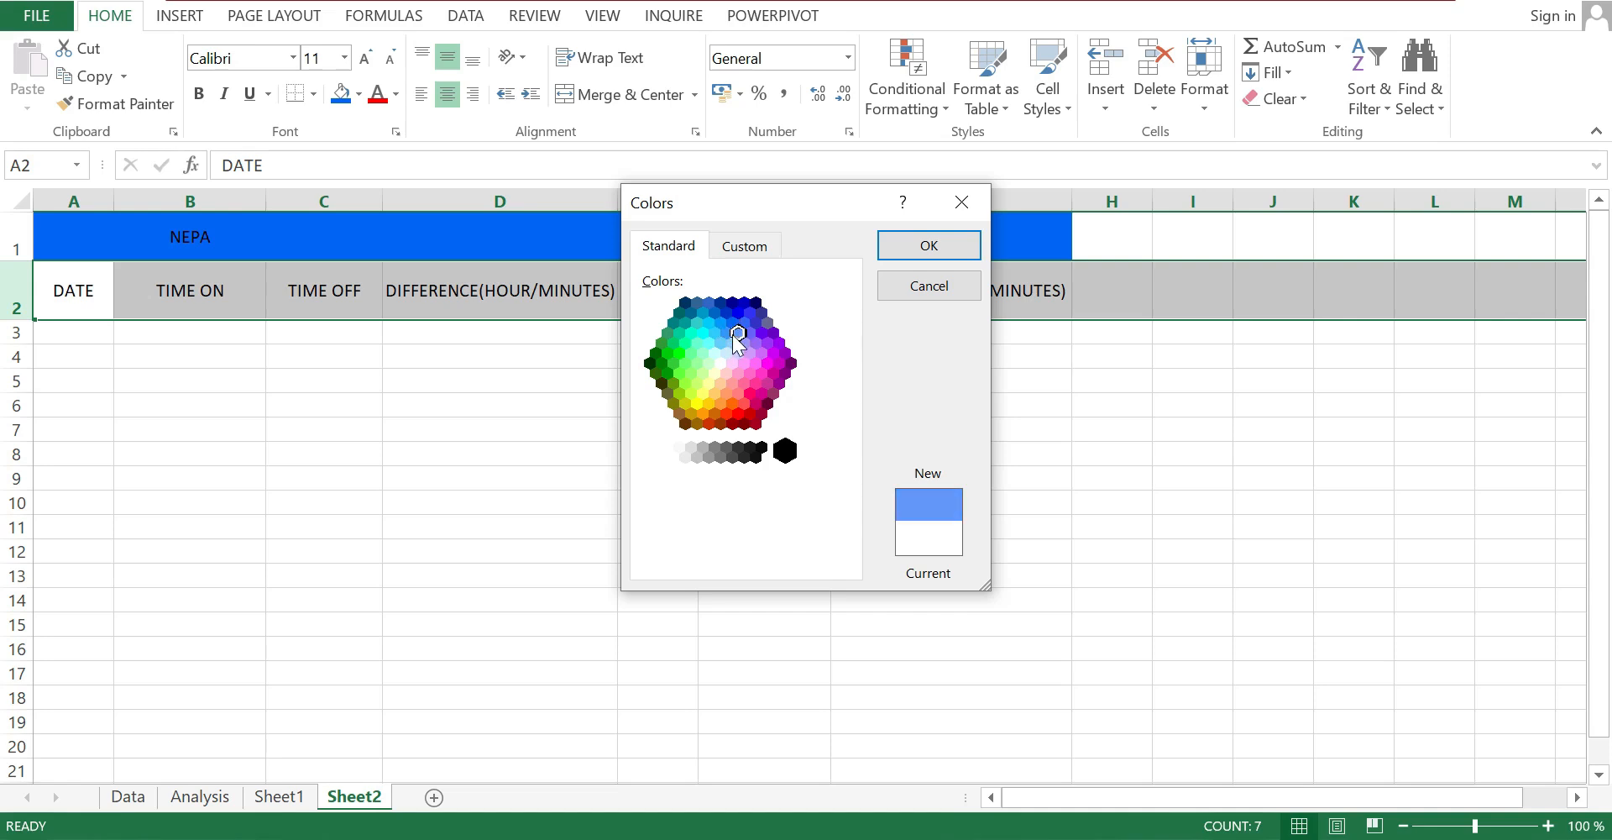
left_click(930, 246)
left_click(849, 450)
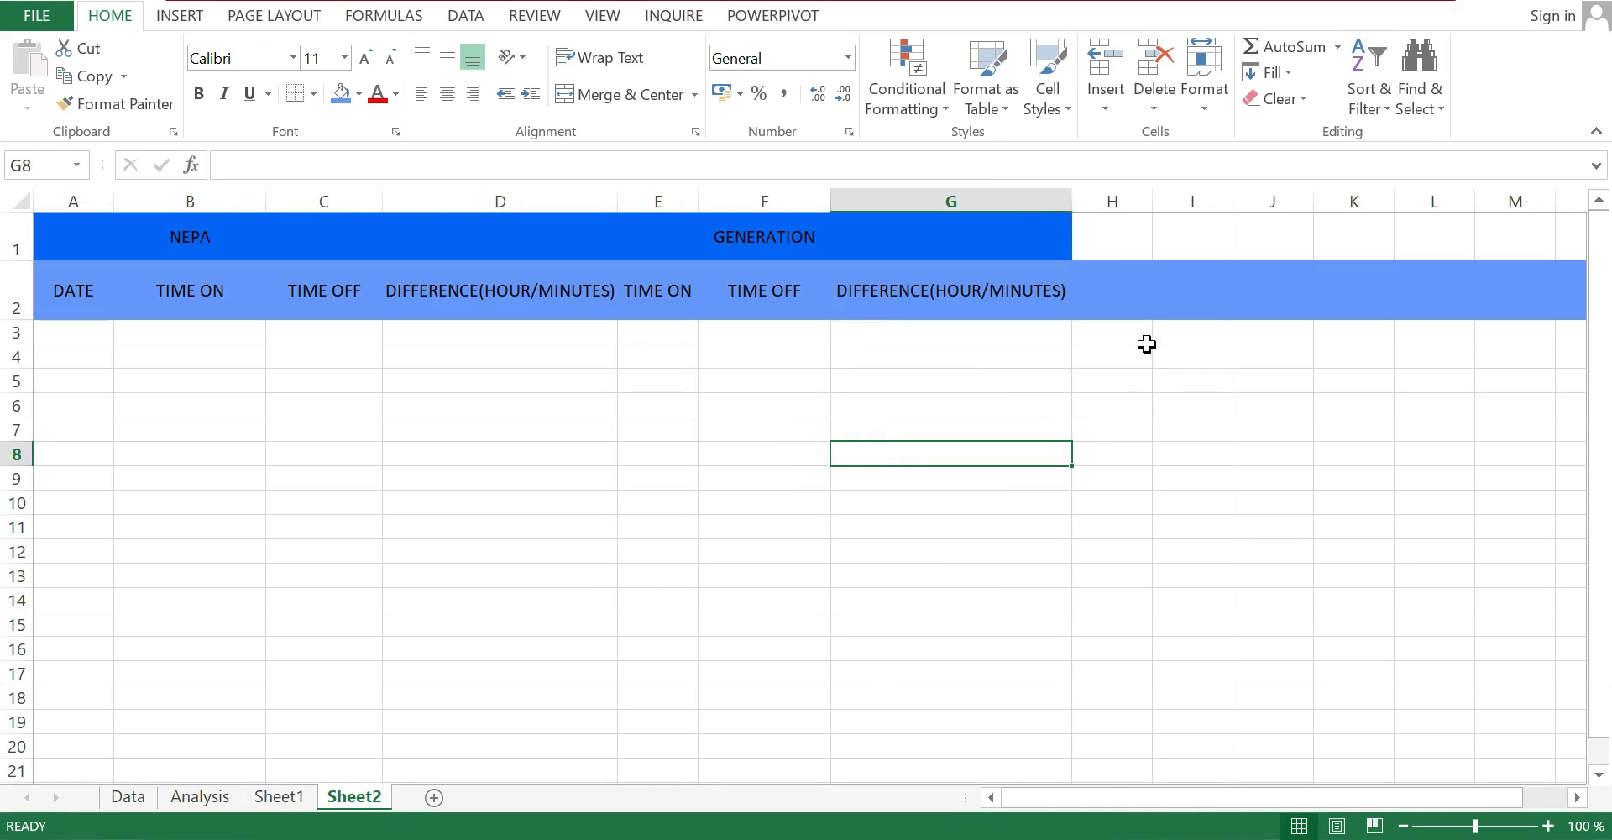
key("ctrl+z")
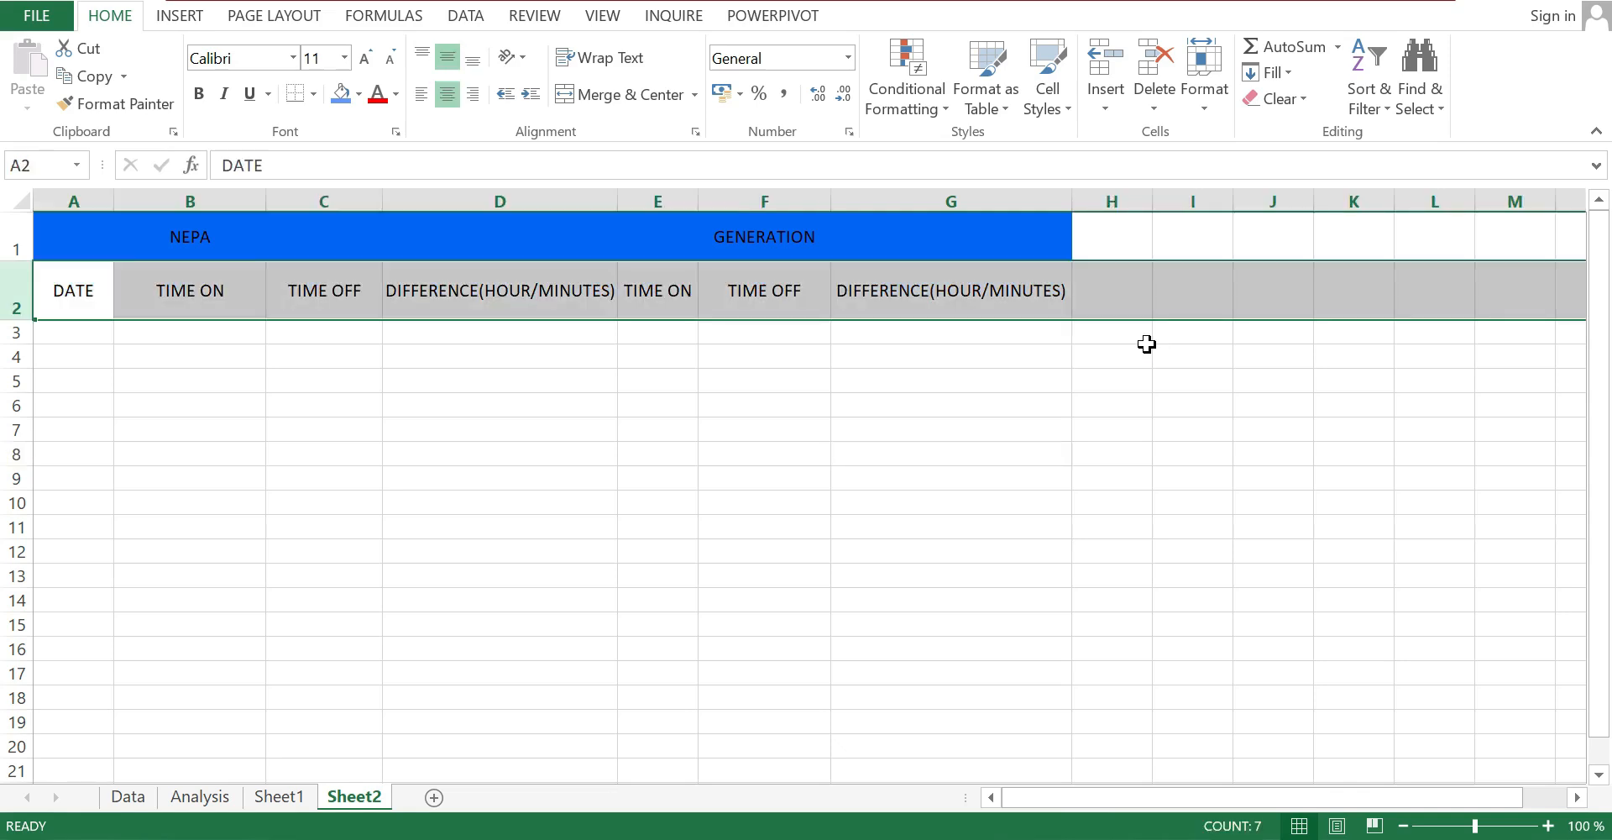
Fill only the header cells A2:G2 with the last used lighter blue
left_click(1114, 481)
left_click_drag(59, 289, 911, 302)
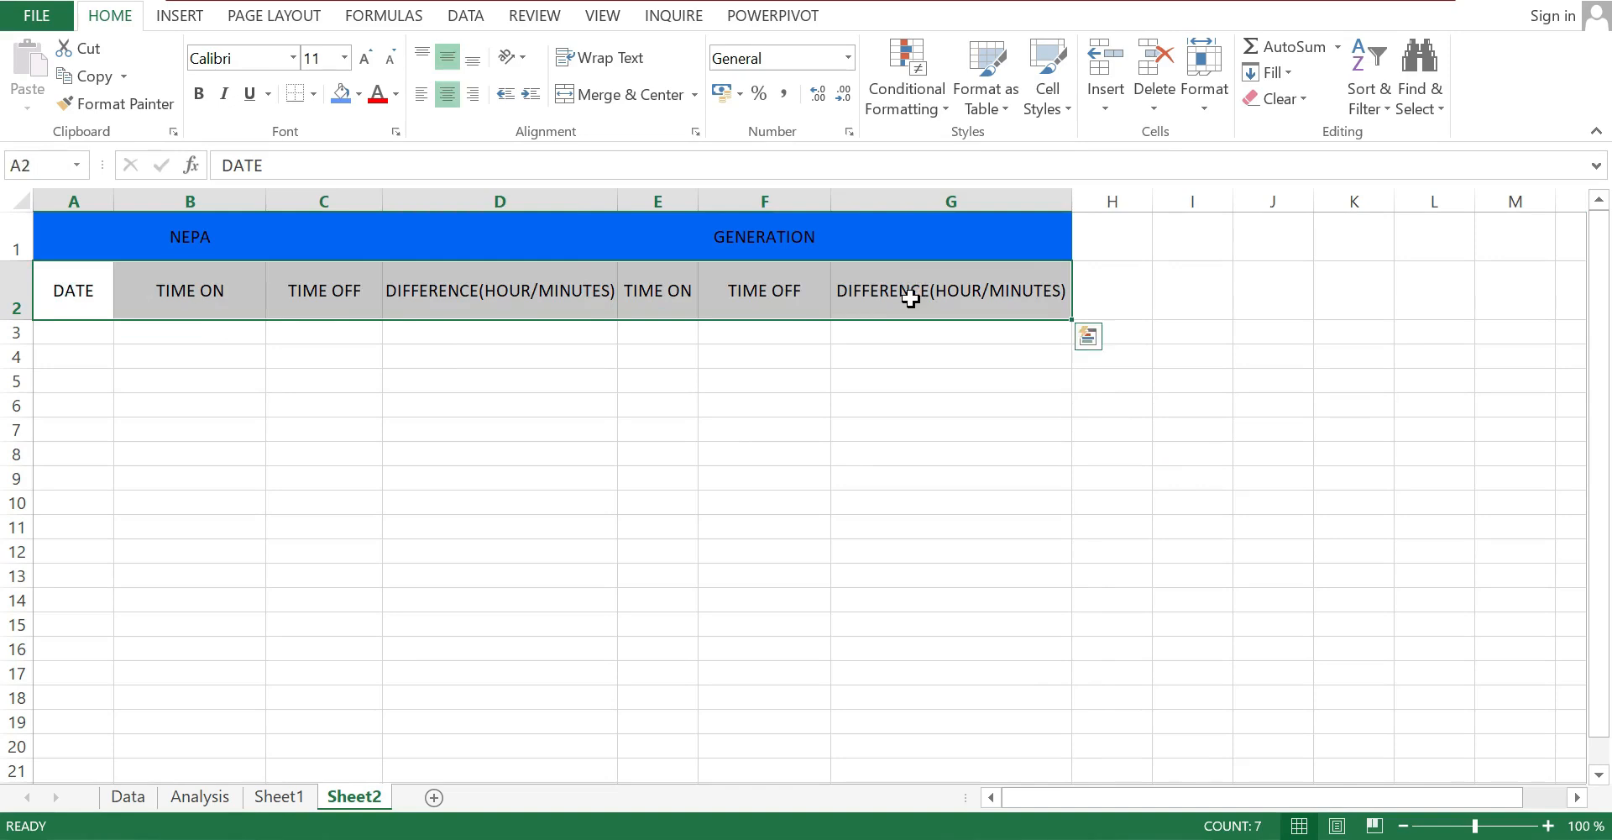
left_click(341, 94)
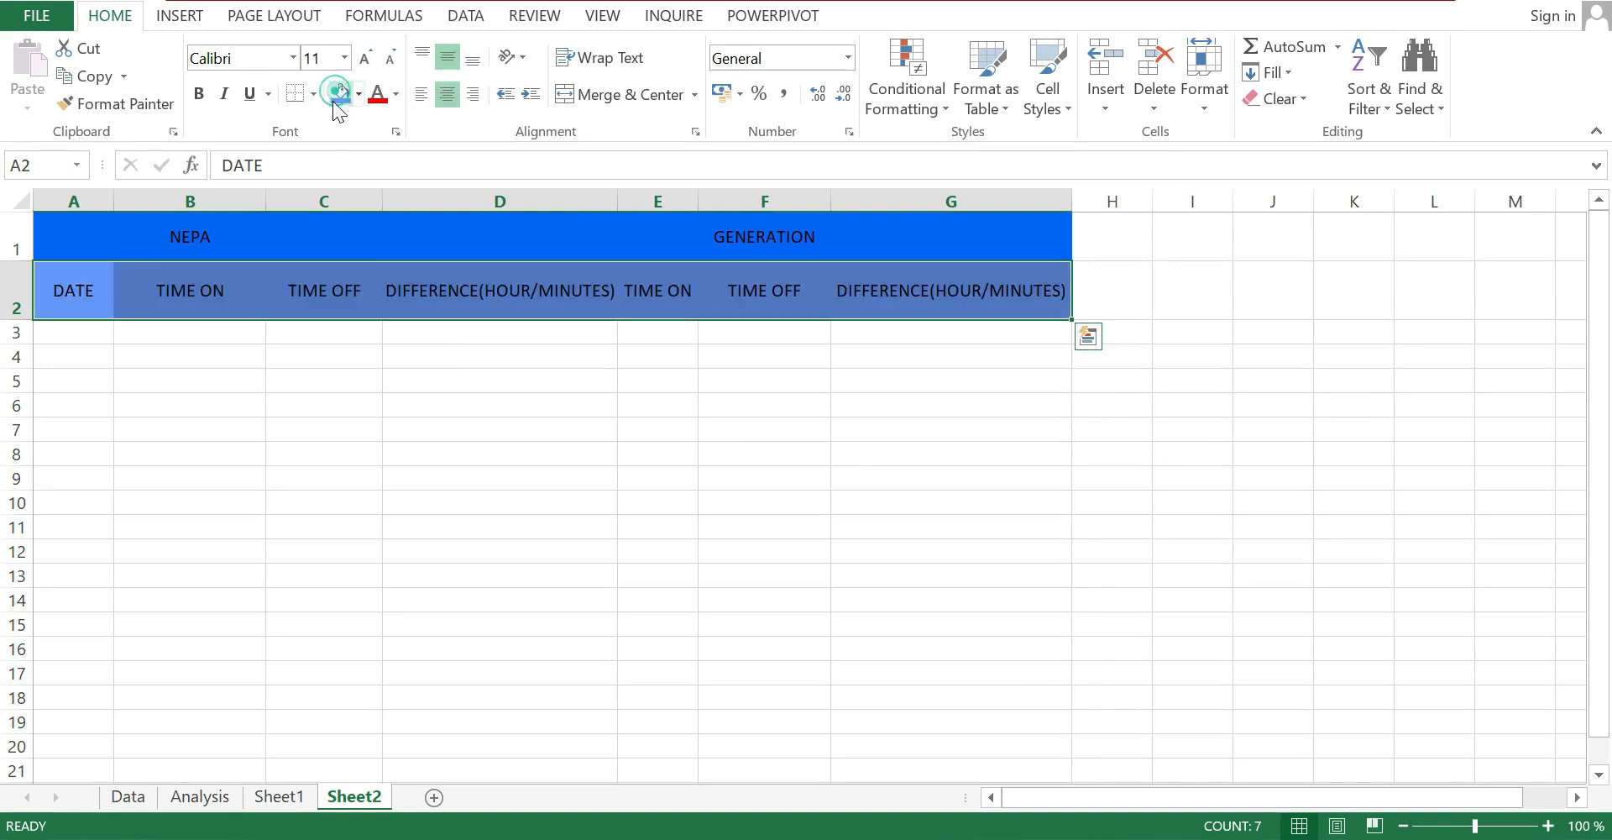
left_click(554, 457)
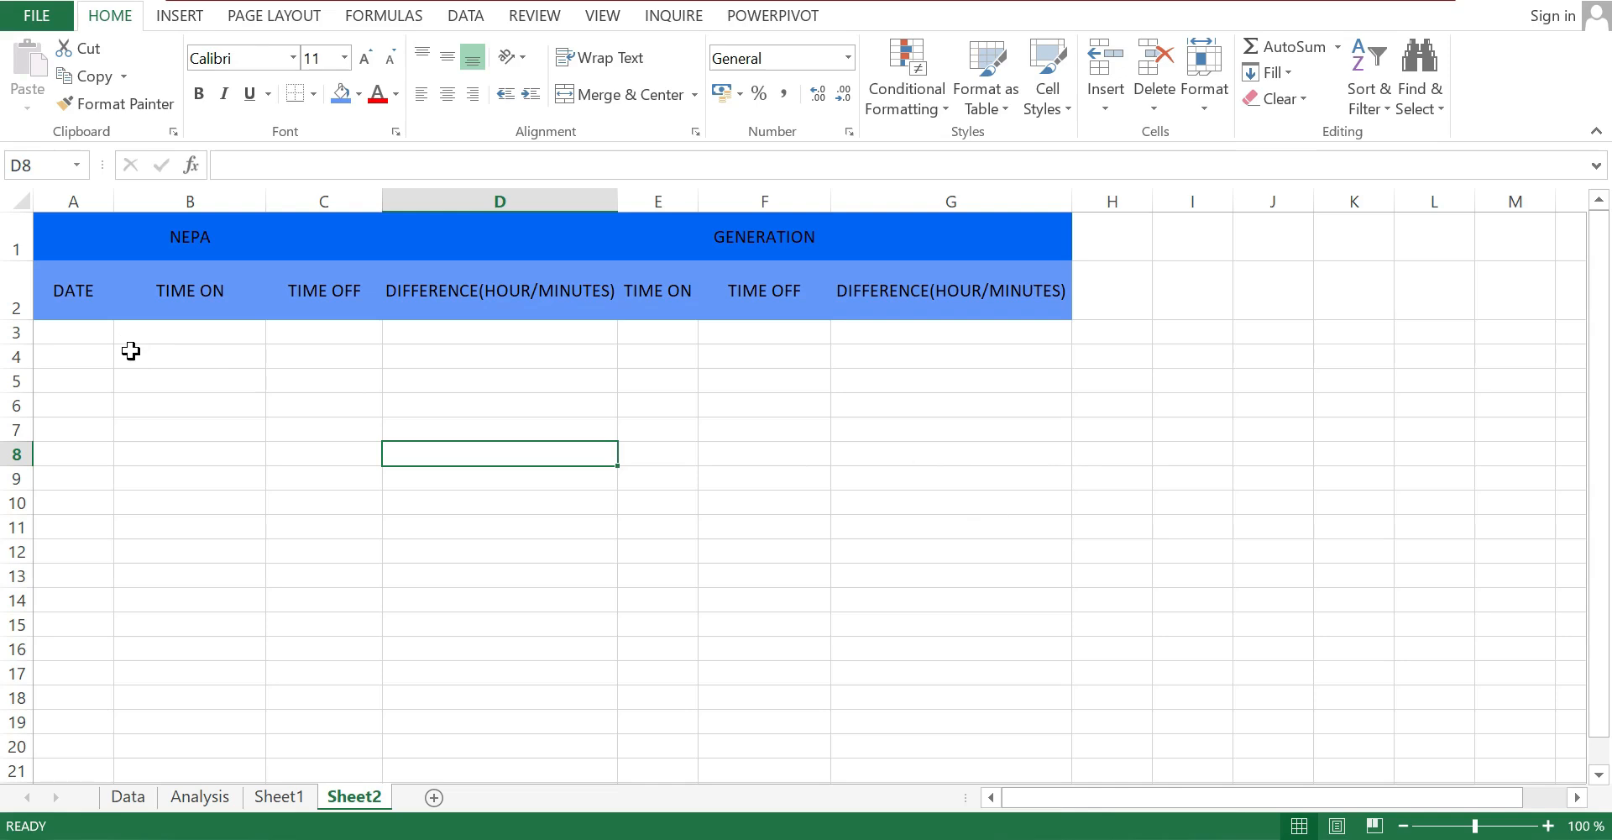
Check the borders on Sheet1 and apply All Borders to A1:G12 on Sheet2
left_click(282, 798)
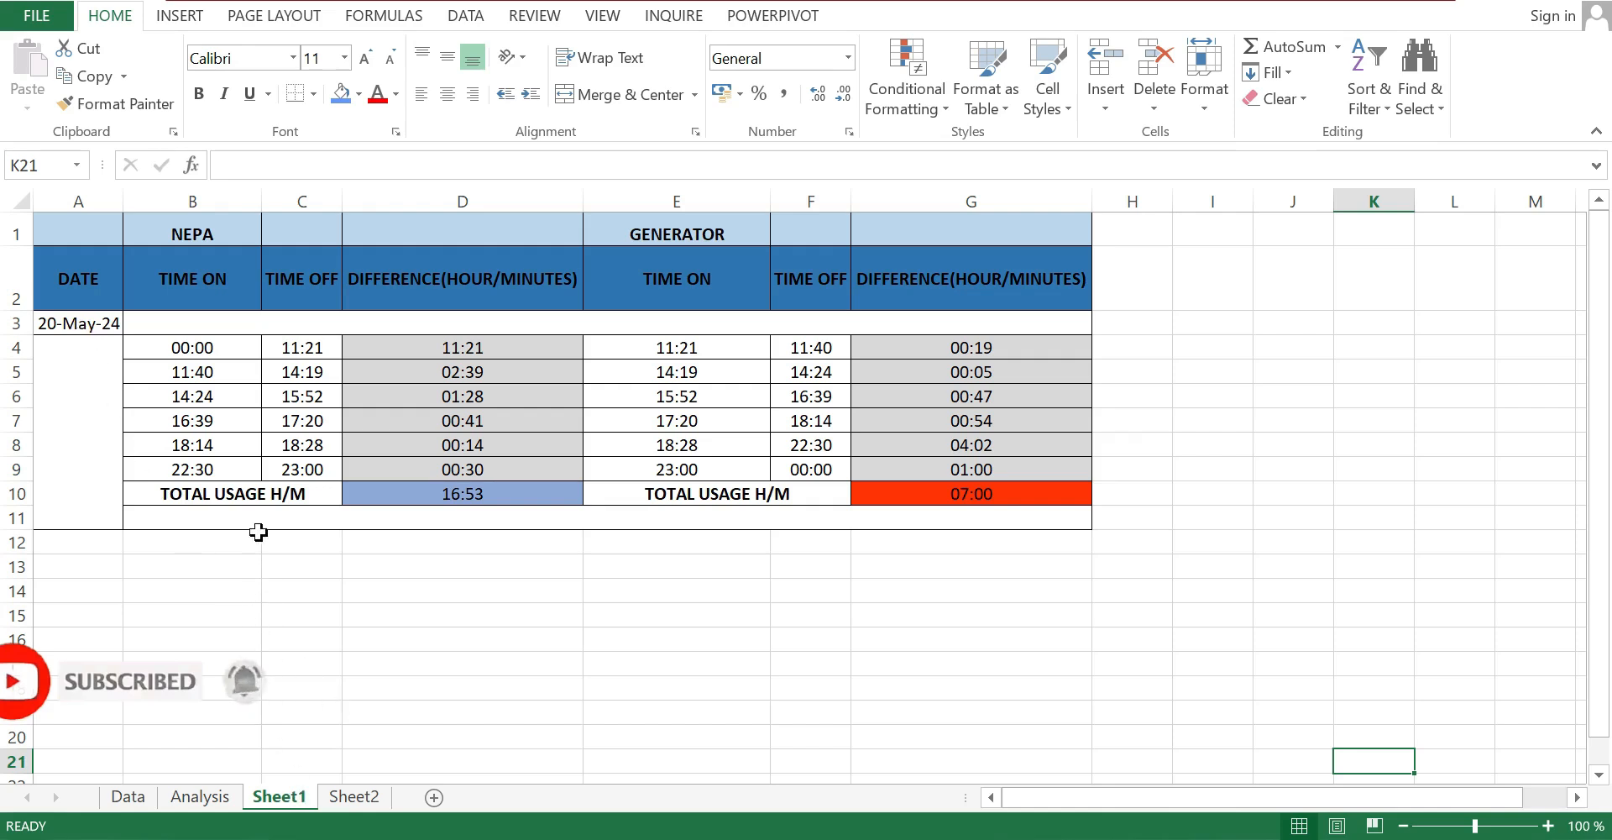
left_click(351, 797)
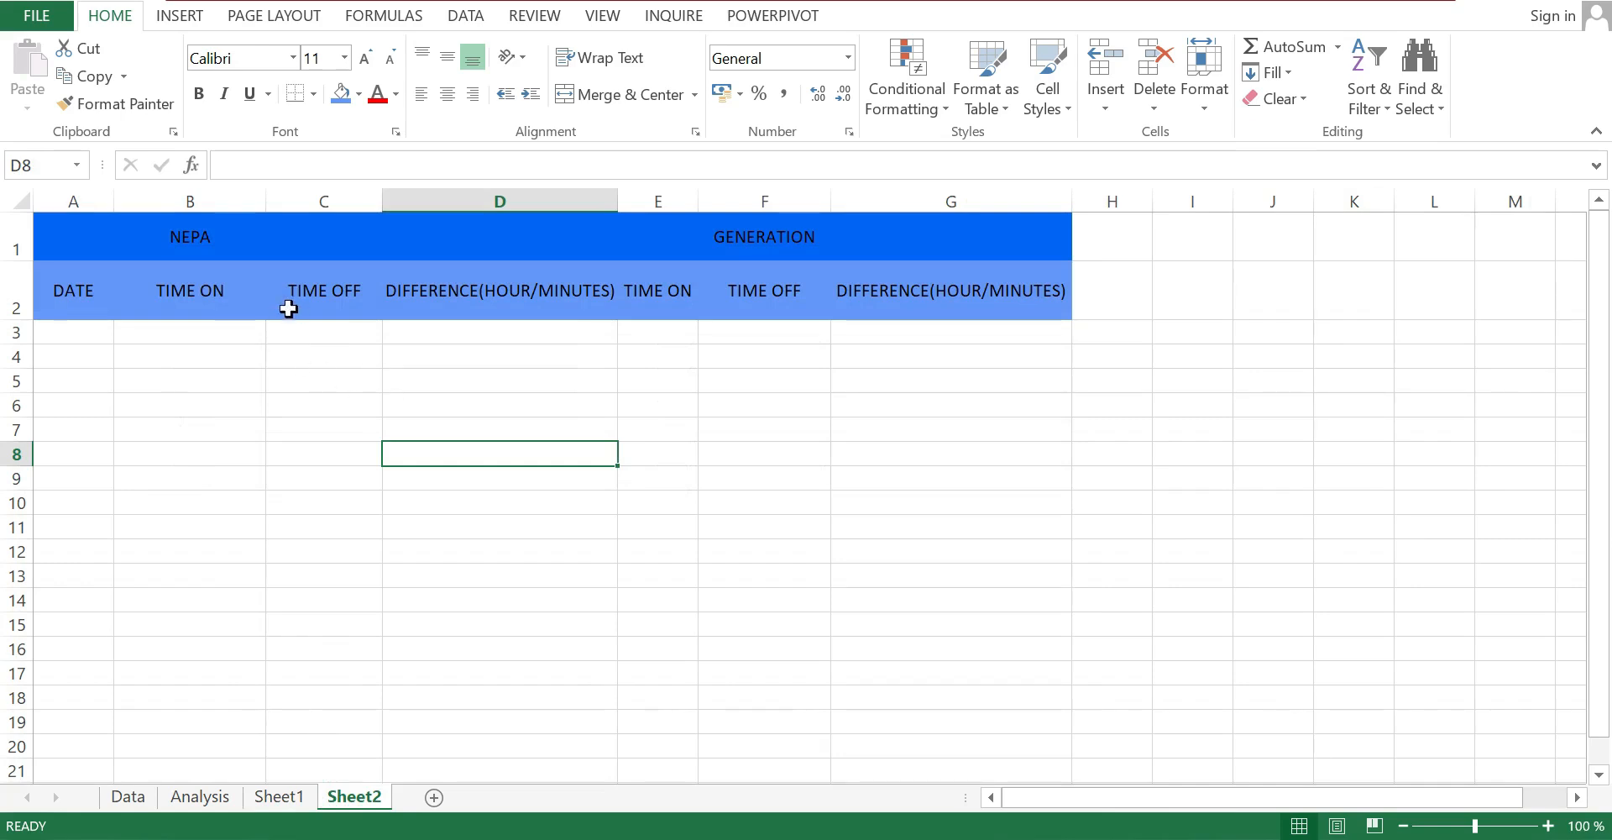
left_click(276, 796)
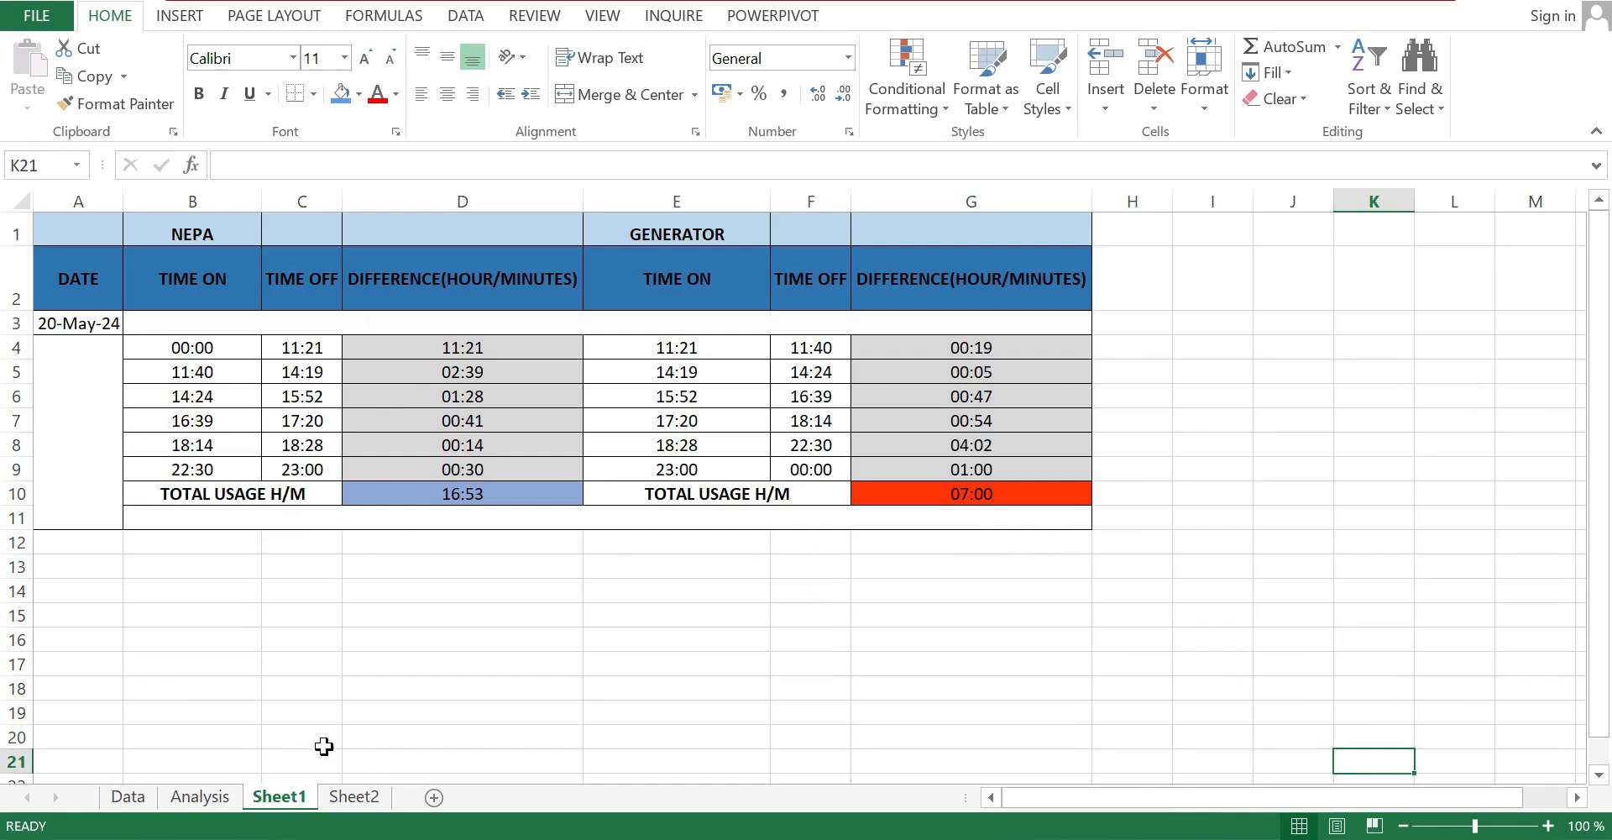
left_click(356, 797)
left_click(72, 336)
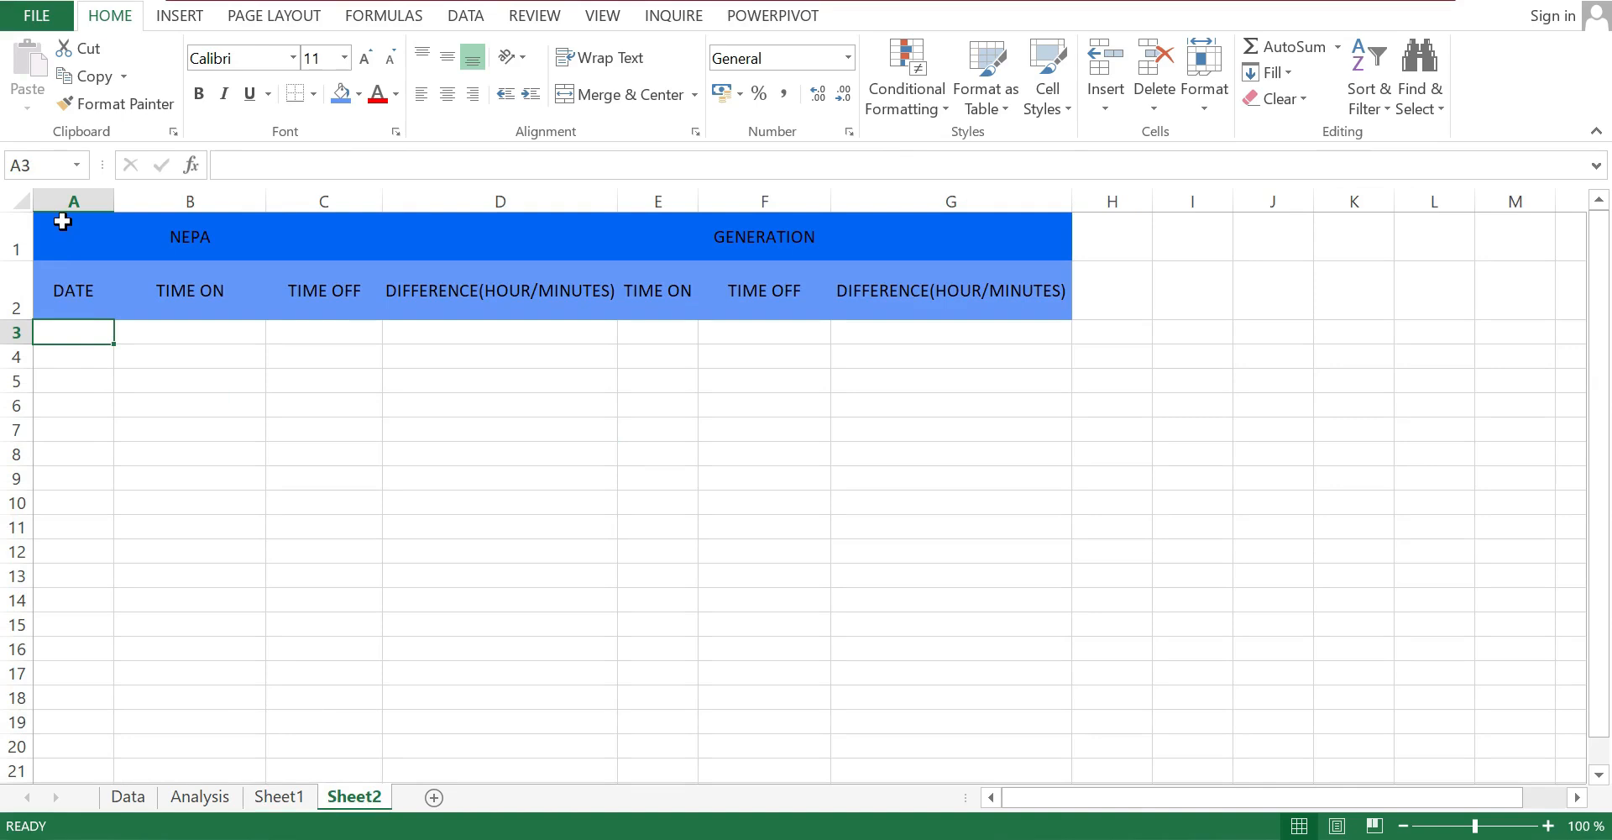
left_click_drag(63, 220, 979, 561)
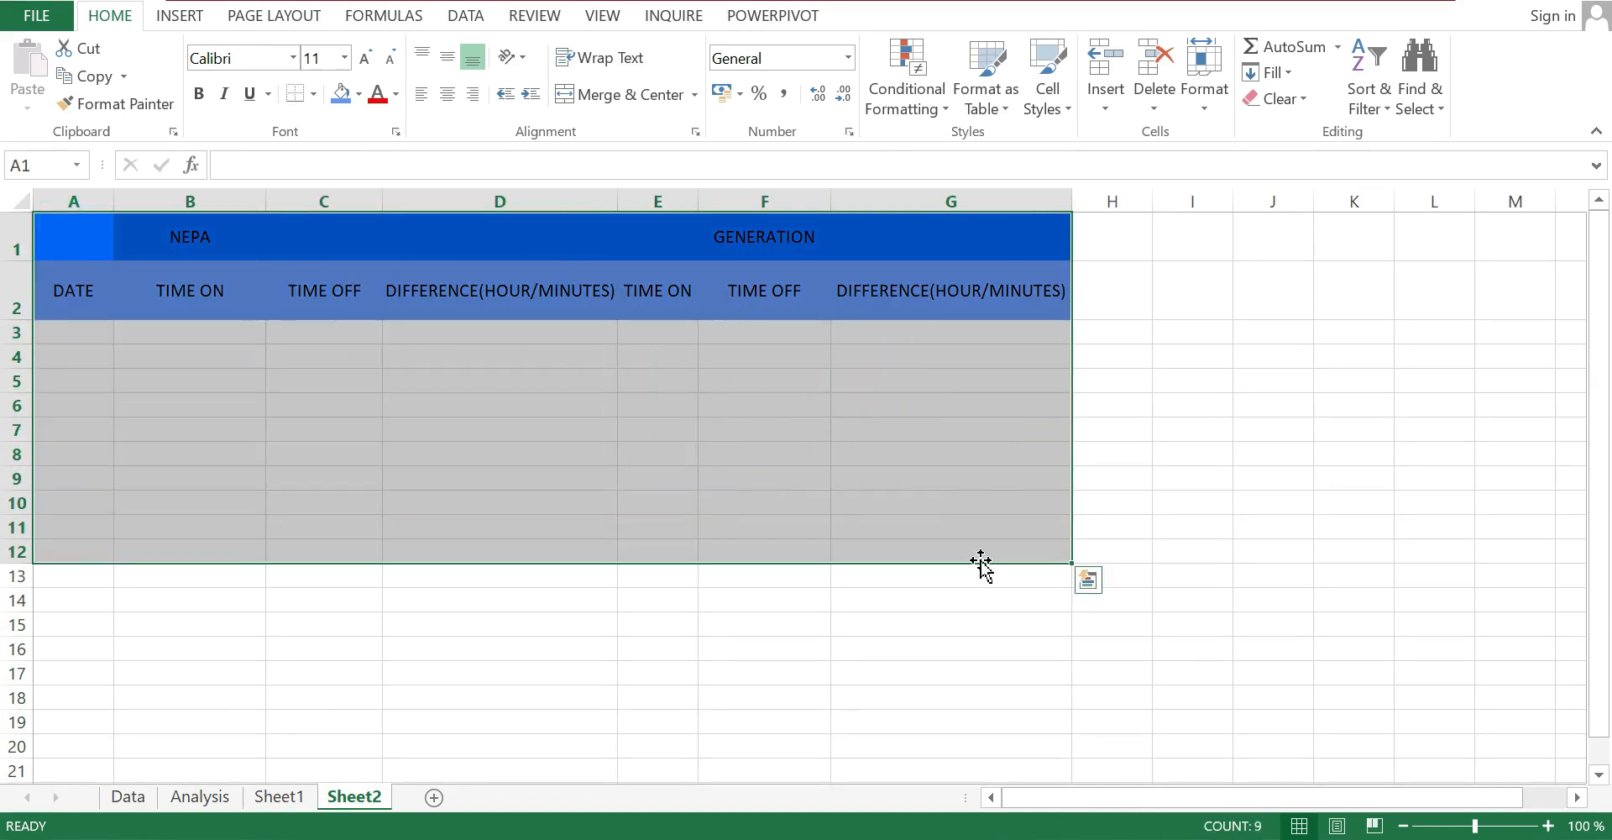
left_click(312, 94)
left_click(311, 93)
left_click(311, 93)
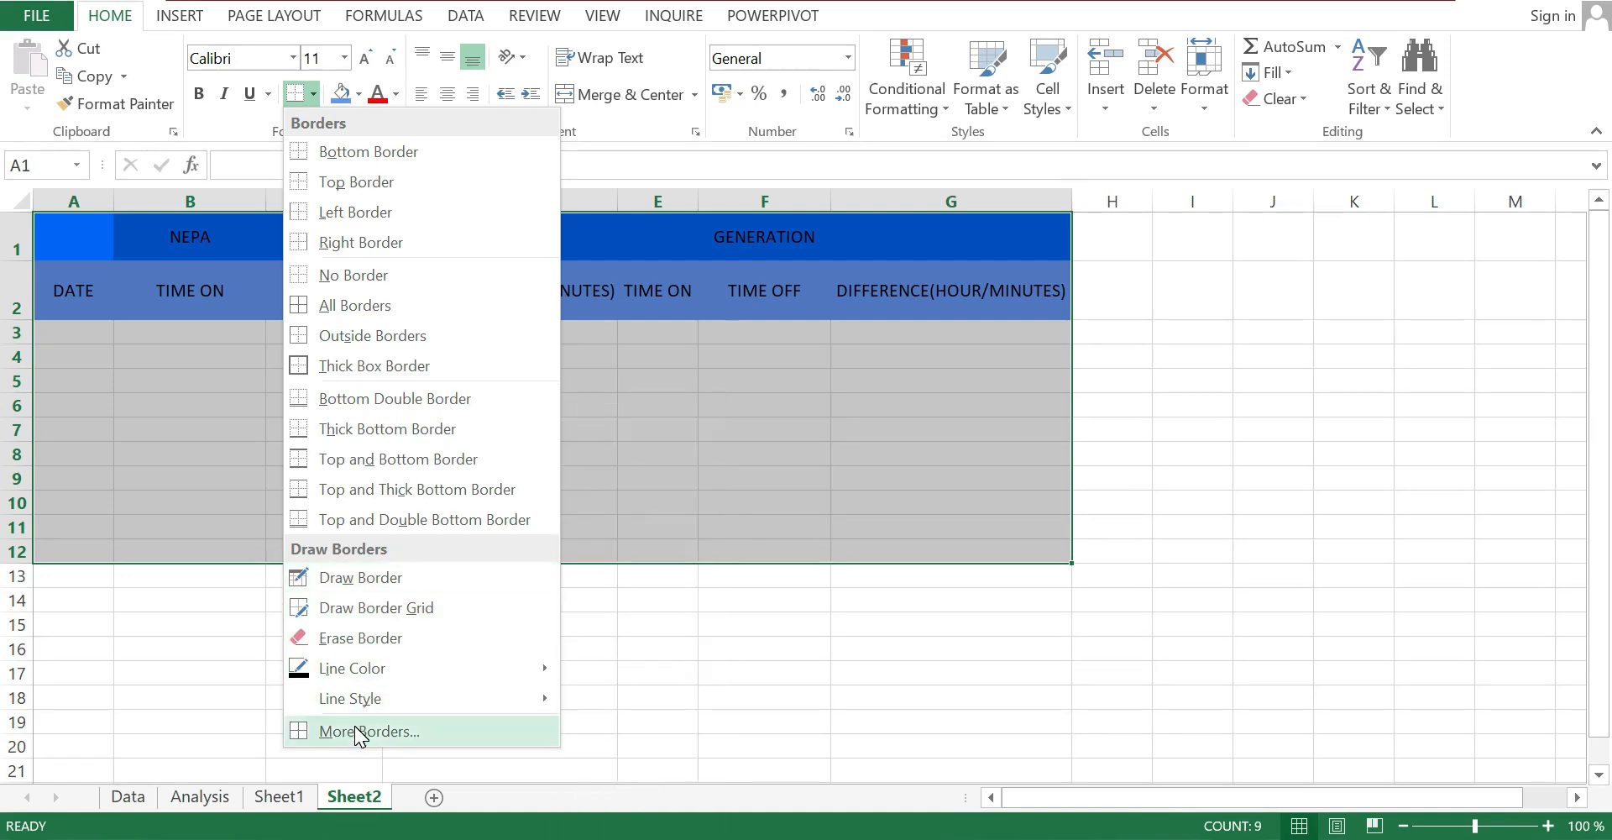
mouse_move(371, 698)
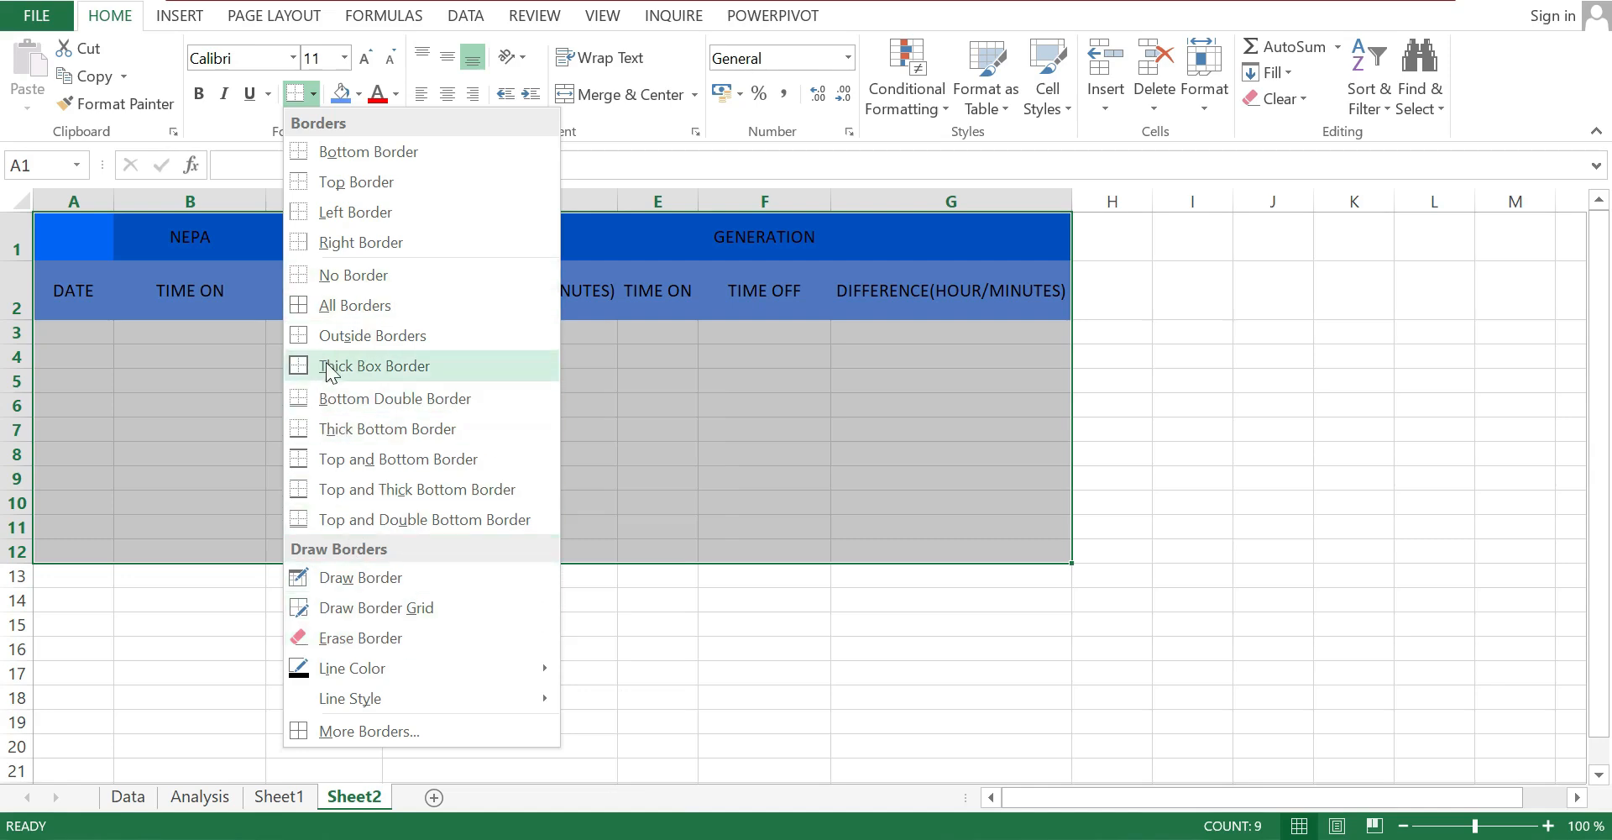
left_click(384, 306)
left_click(1201, 470)
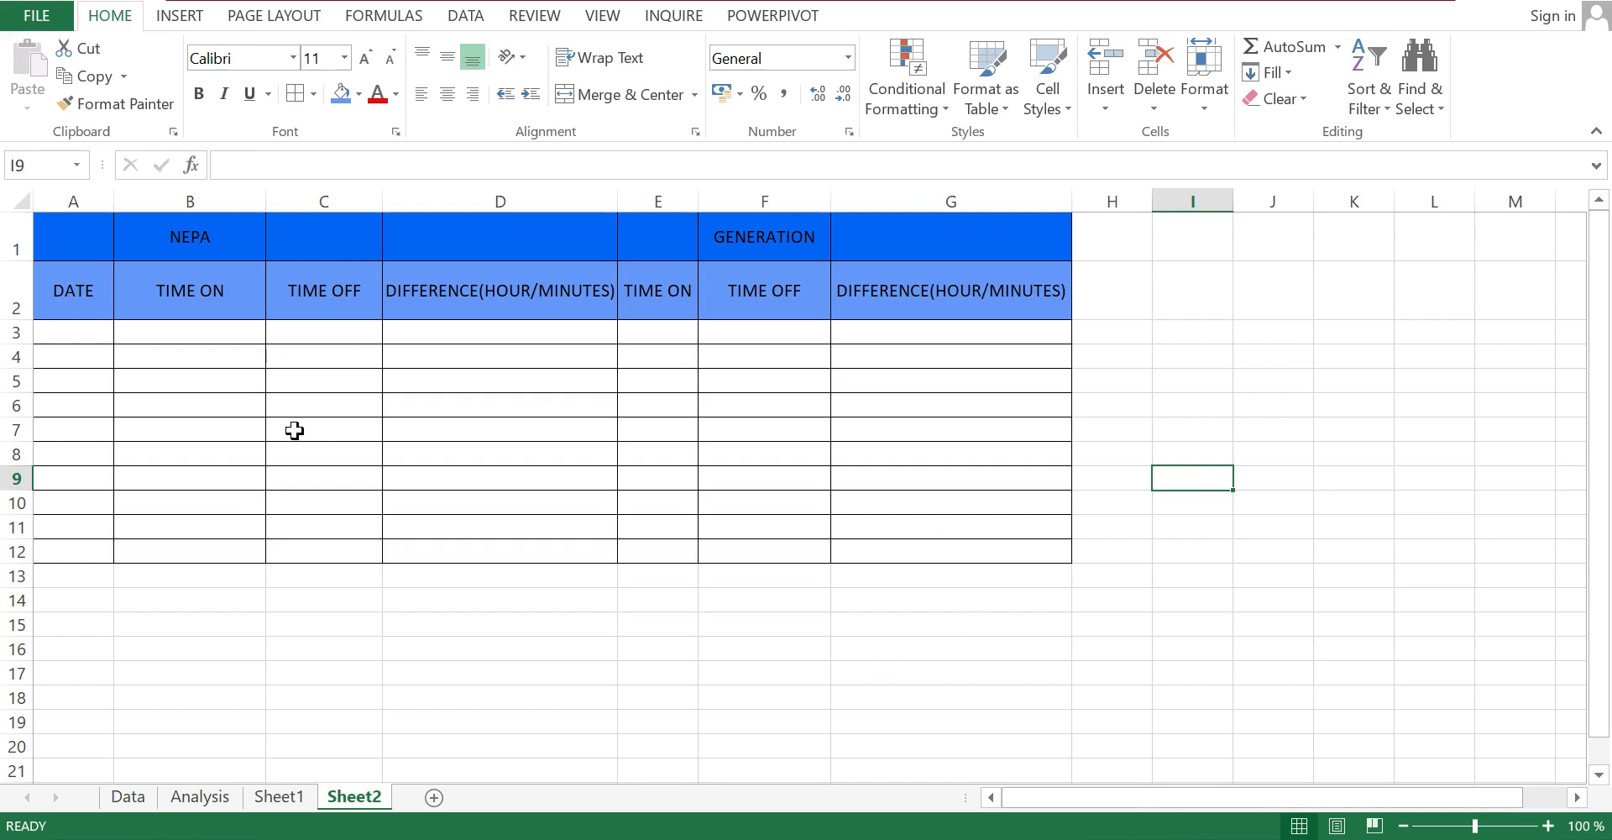
Enter the date 2-MAY-24 in cell A3 of Sheet2, following the layout of Sheet1
left_click(284, 796)
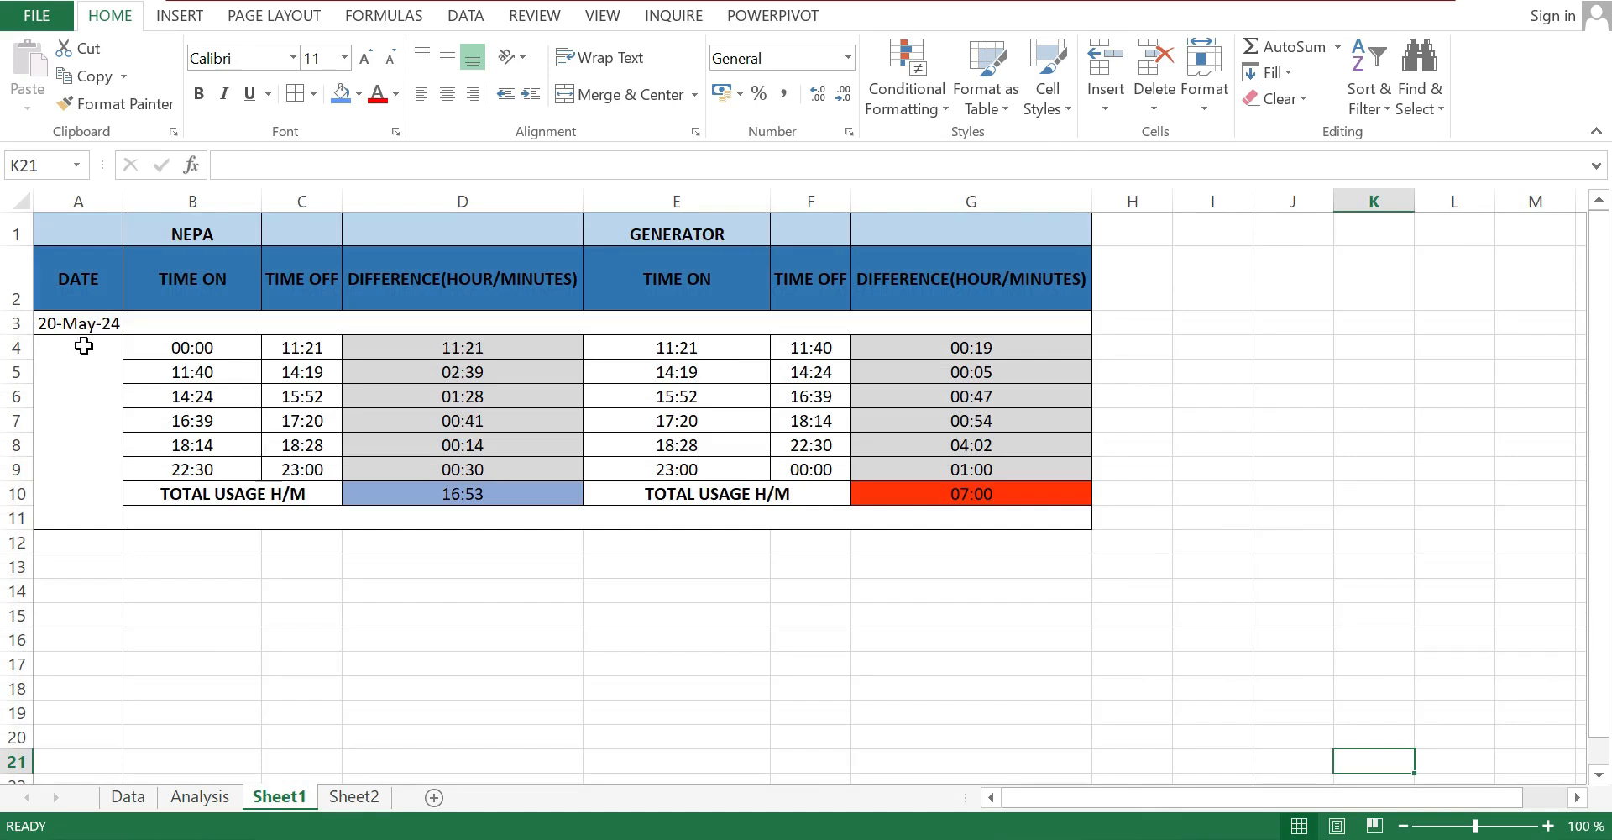
left_click(346, 798)
left_click(64, 334)
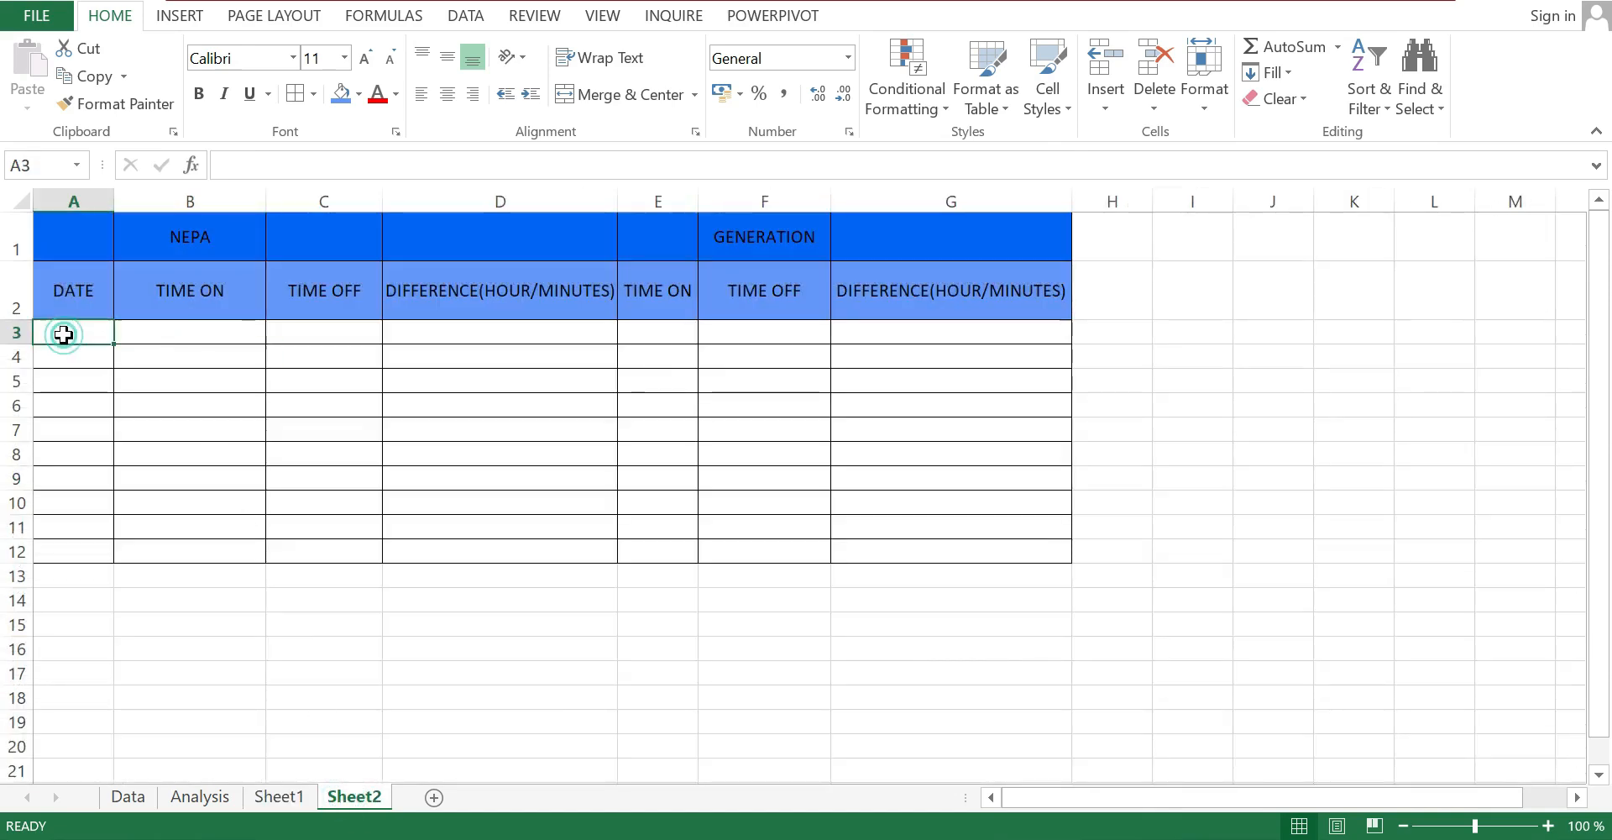
double_click(64, 334)
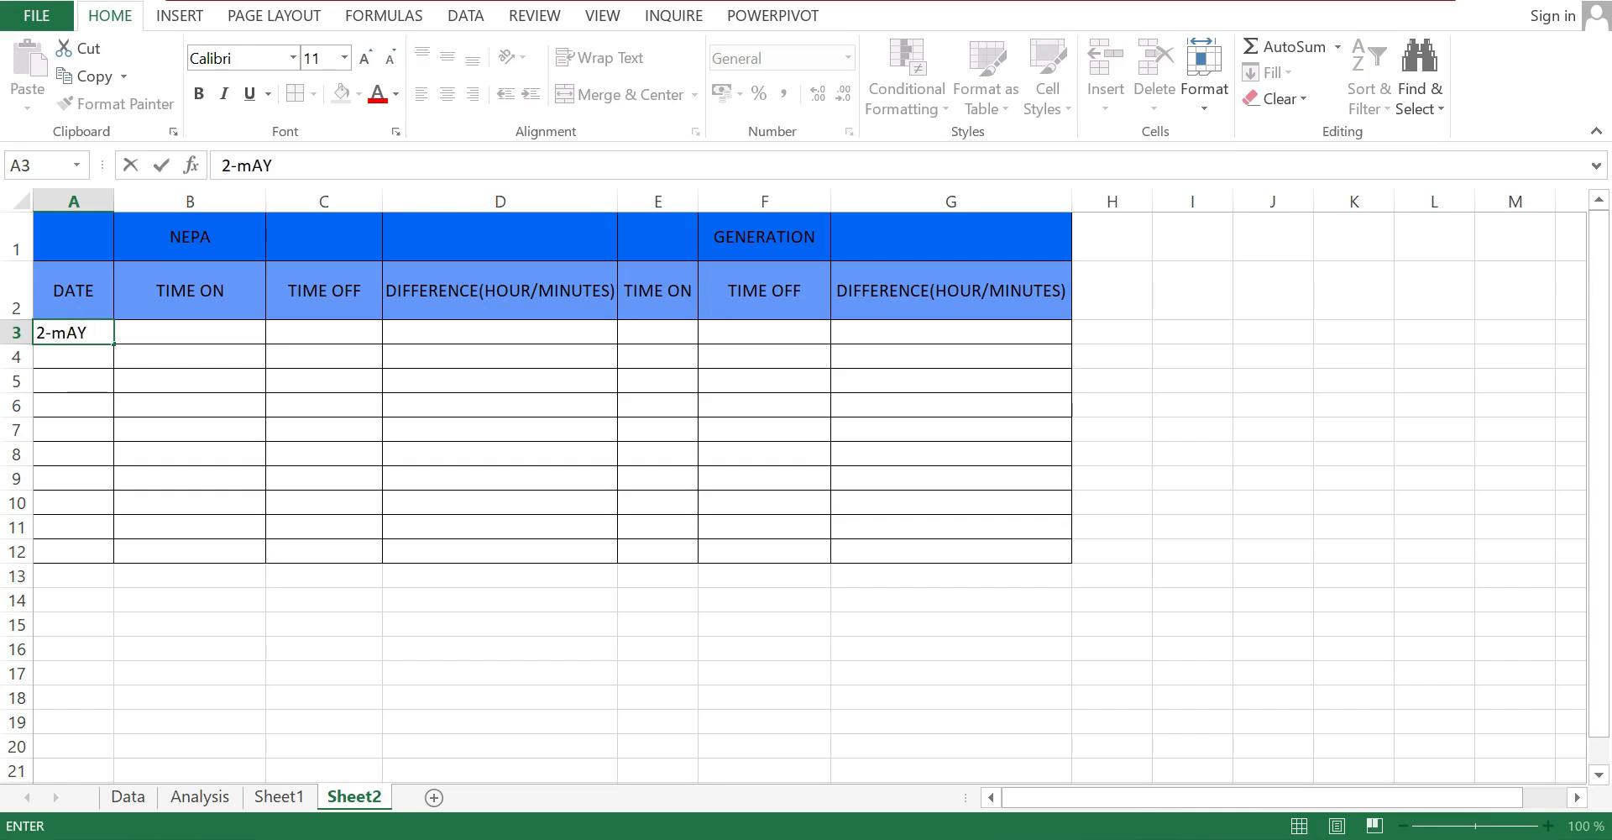
key("BackSpace")
key("BackSpace")
type("2-MAY-24")
left_click(1201, 405)
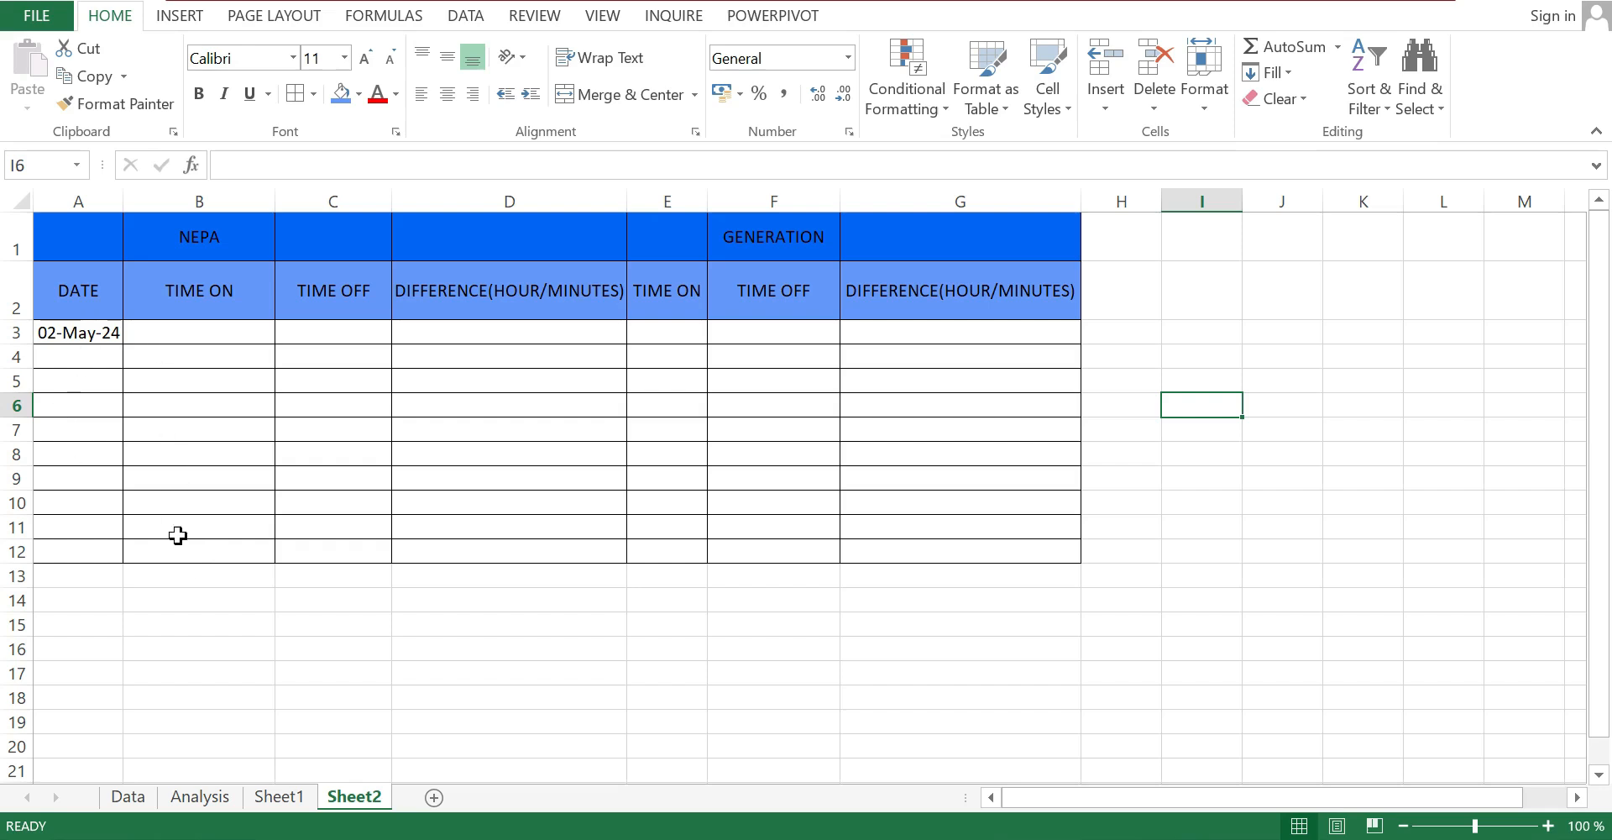
Merge and center cells A4:A12 below the date
left_click_drag(69, 353, 87, 551)
left_click(319, 643)
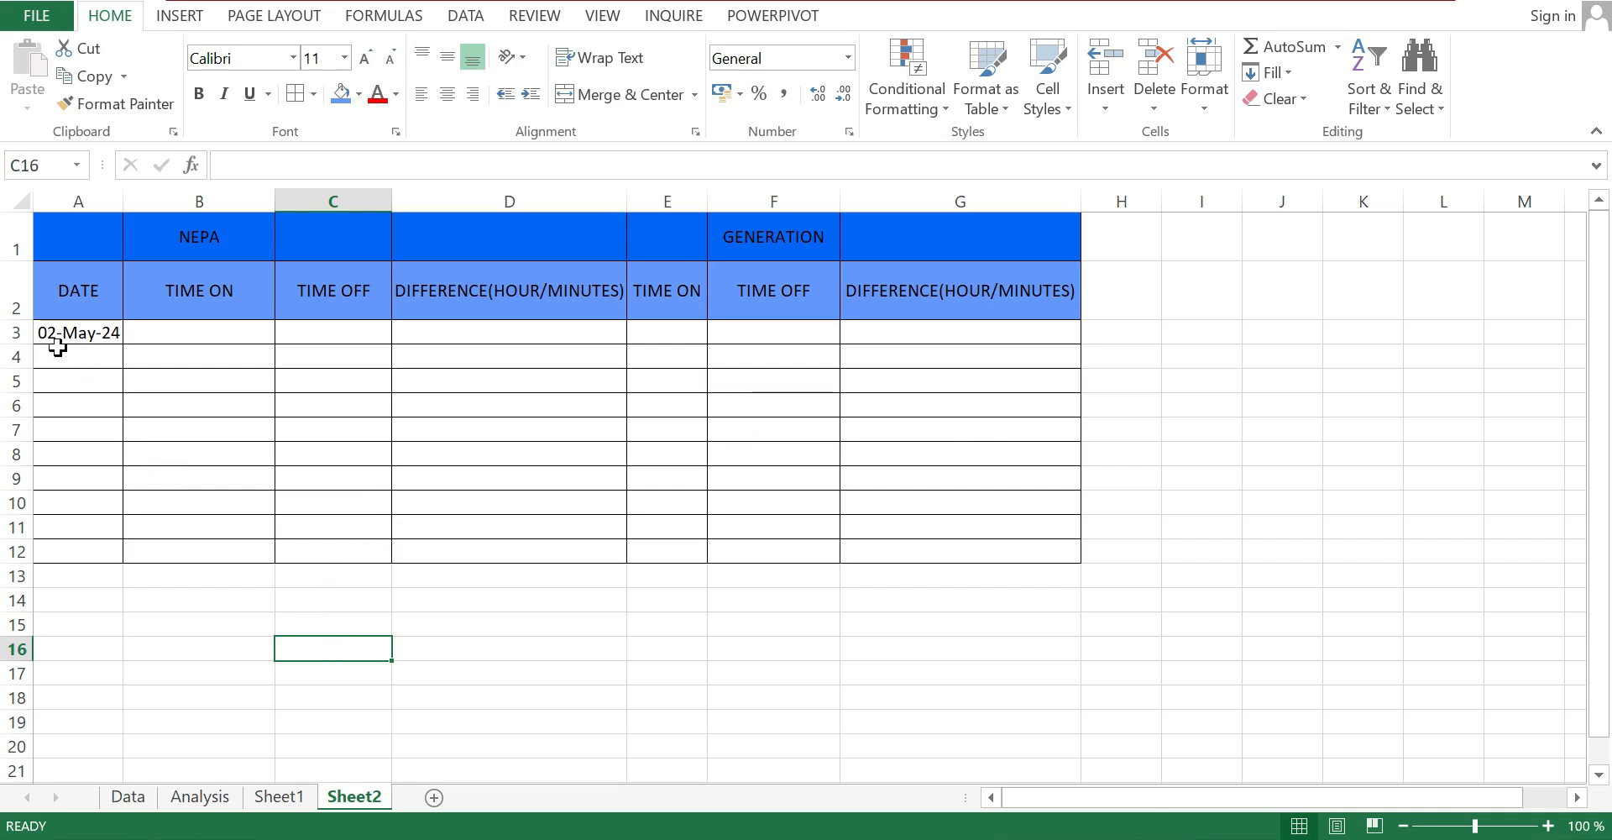
left_click_drag(57, 347, 91, 542)
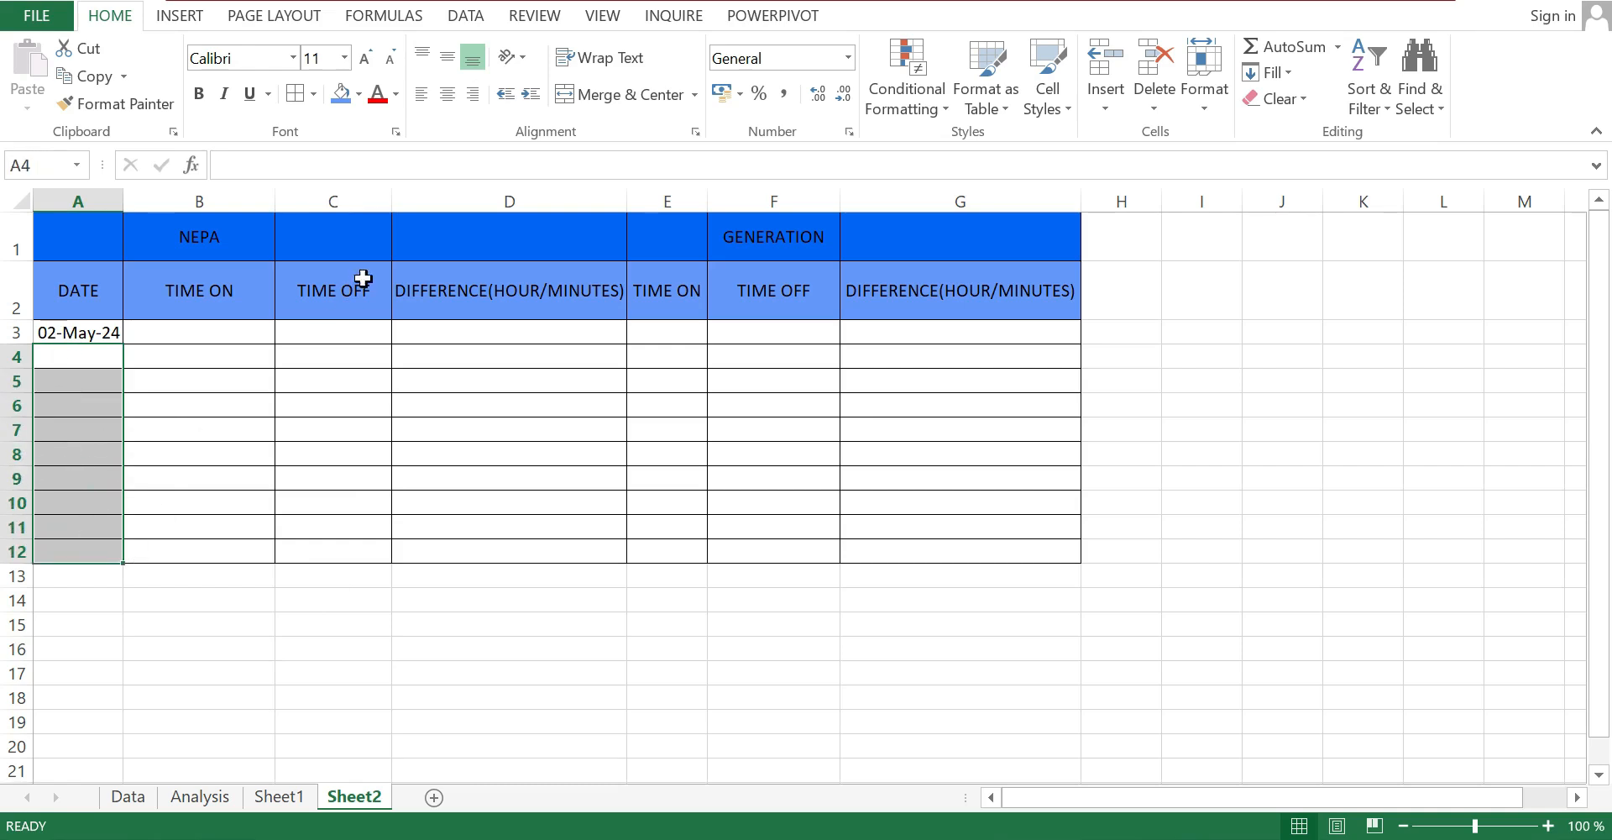
left_click(564, 98)
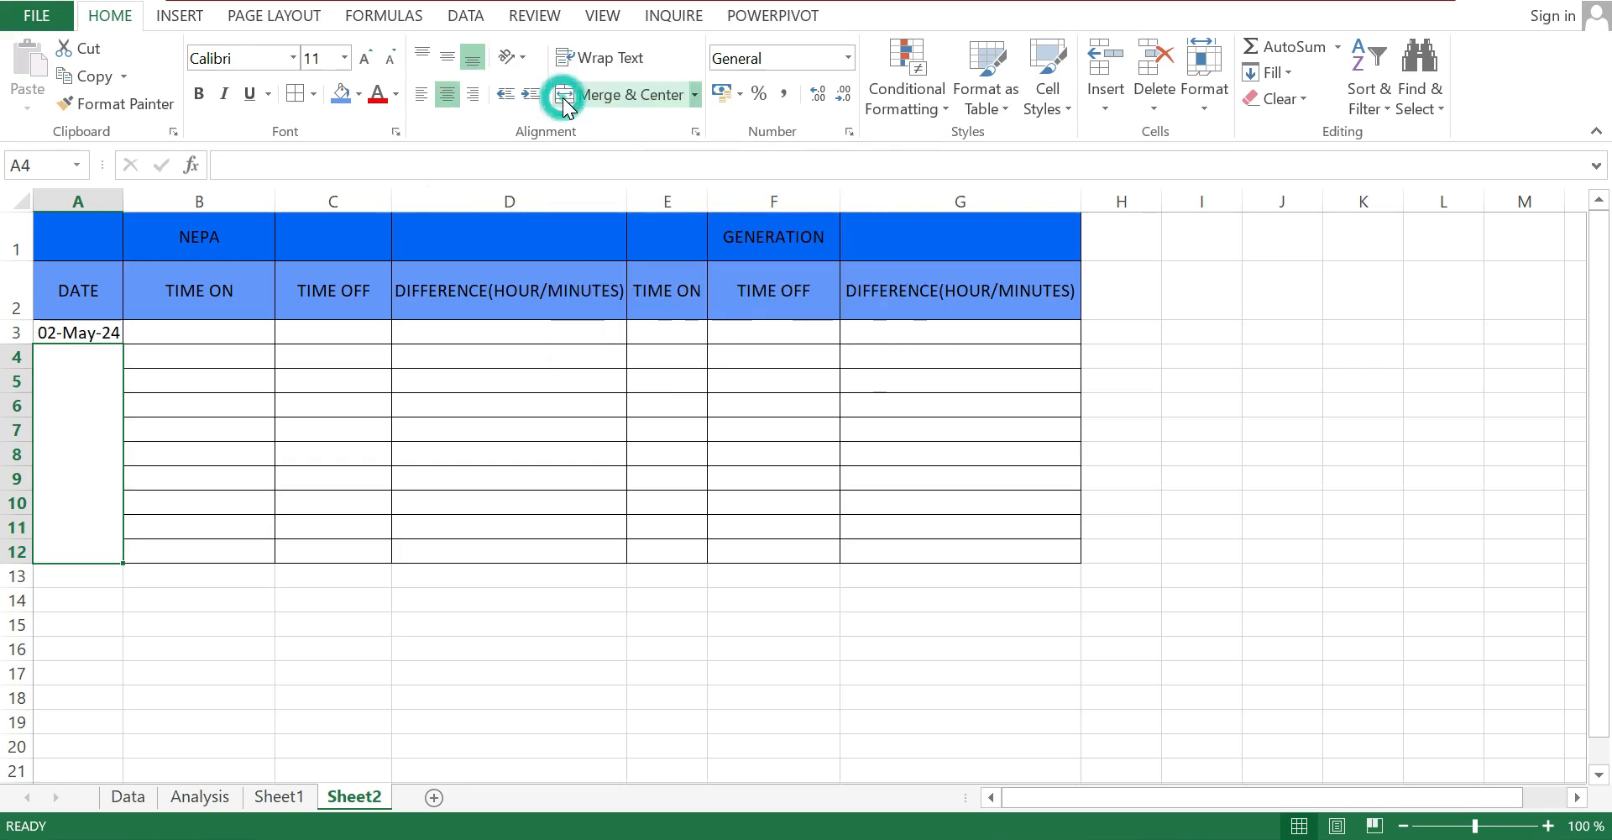
left_click(1159, 619)
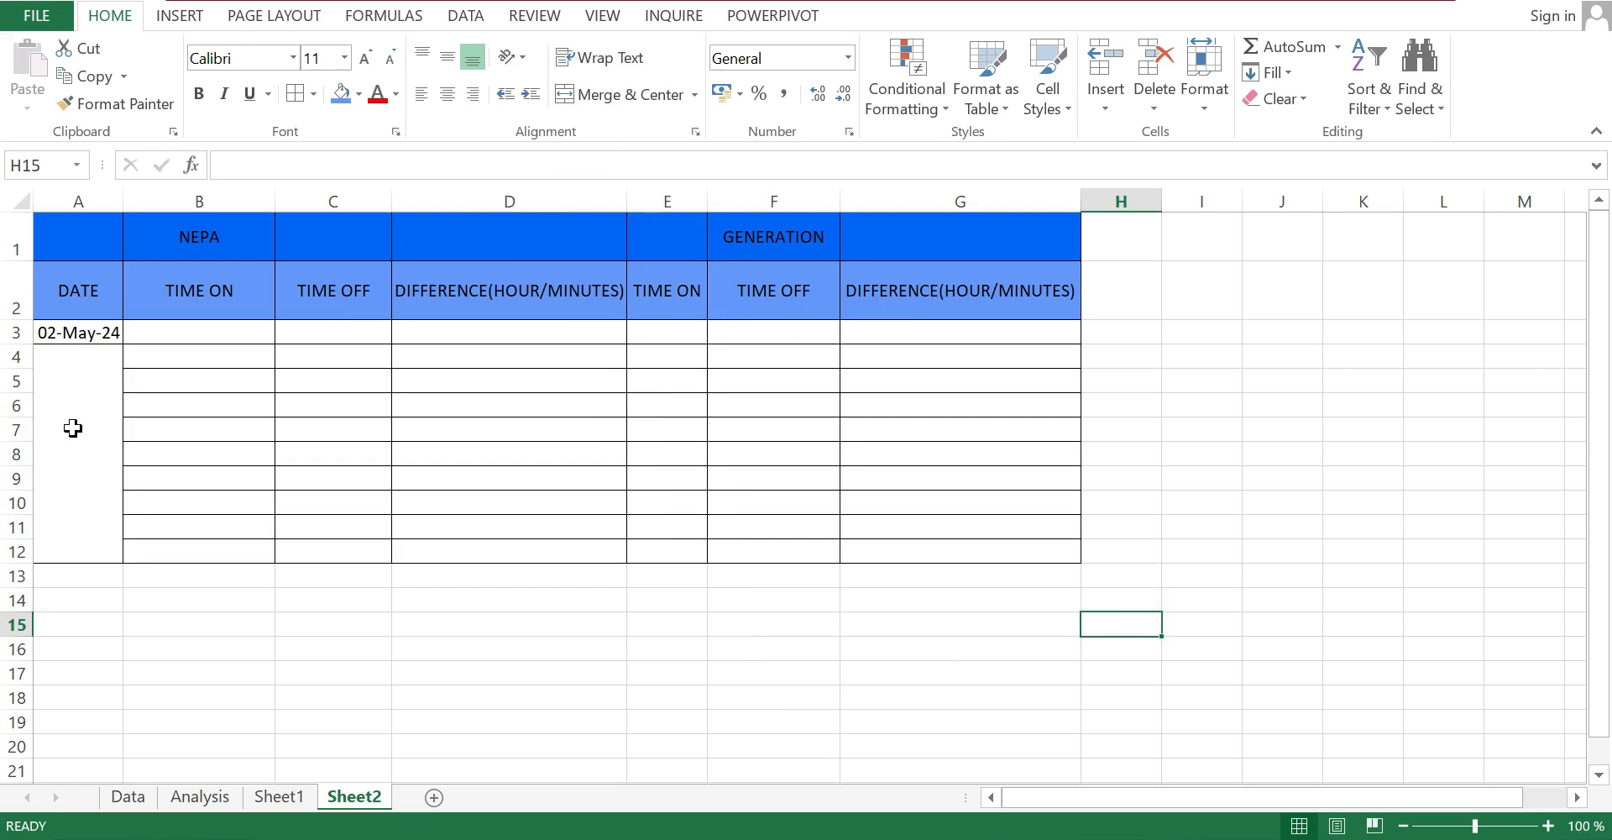
Enter a sample name in the merged cell A4:A12, replacing the trial text
left_click(77, 386)
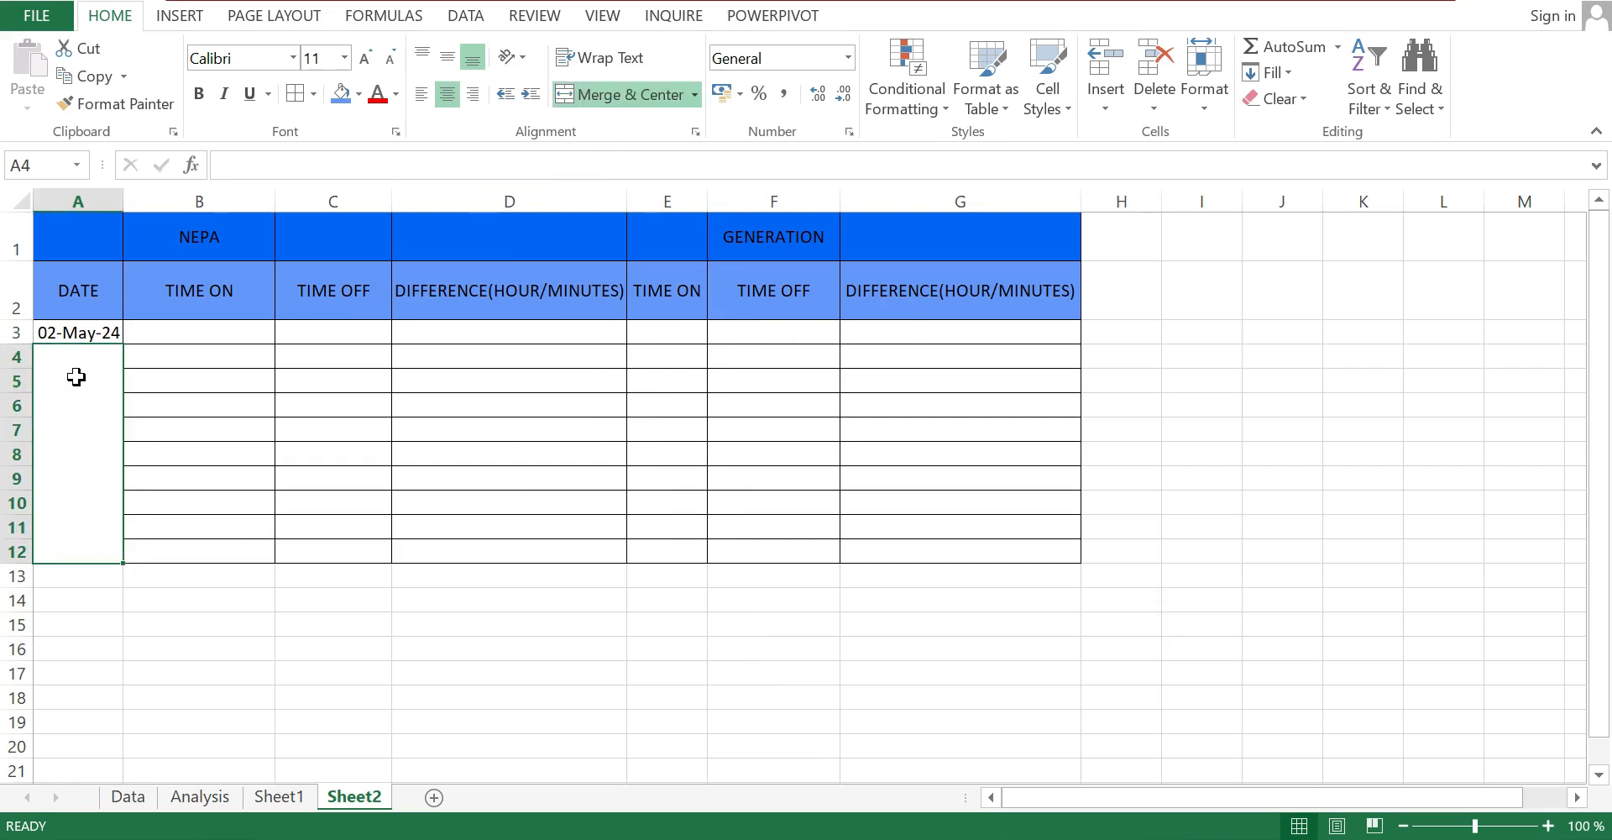
type("TSDFSDF")
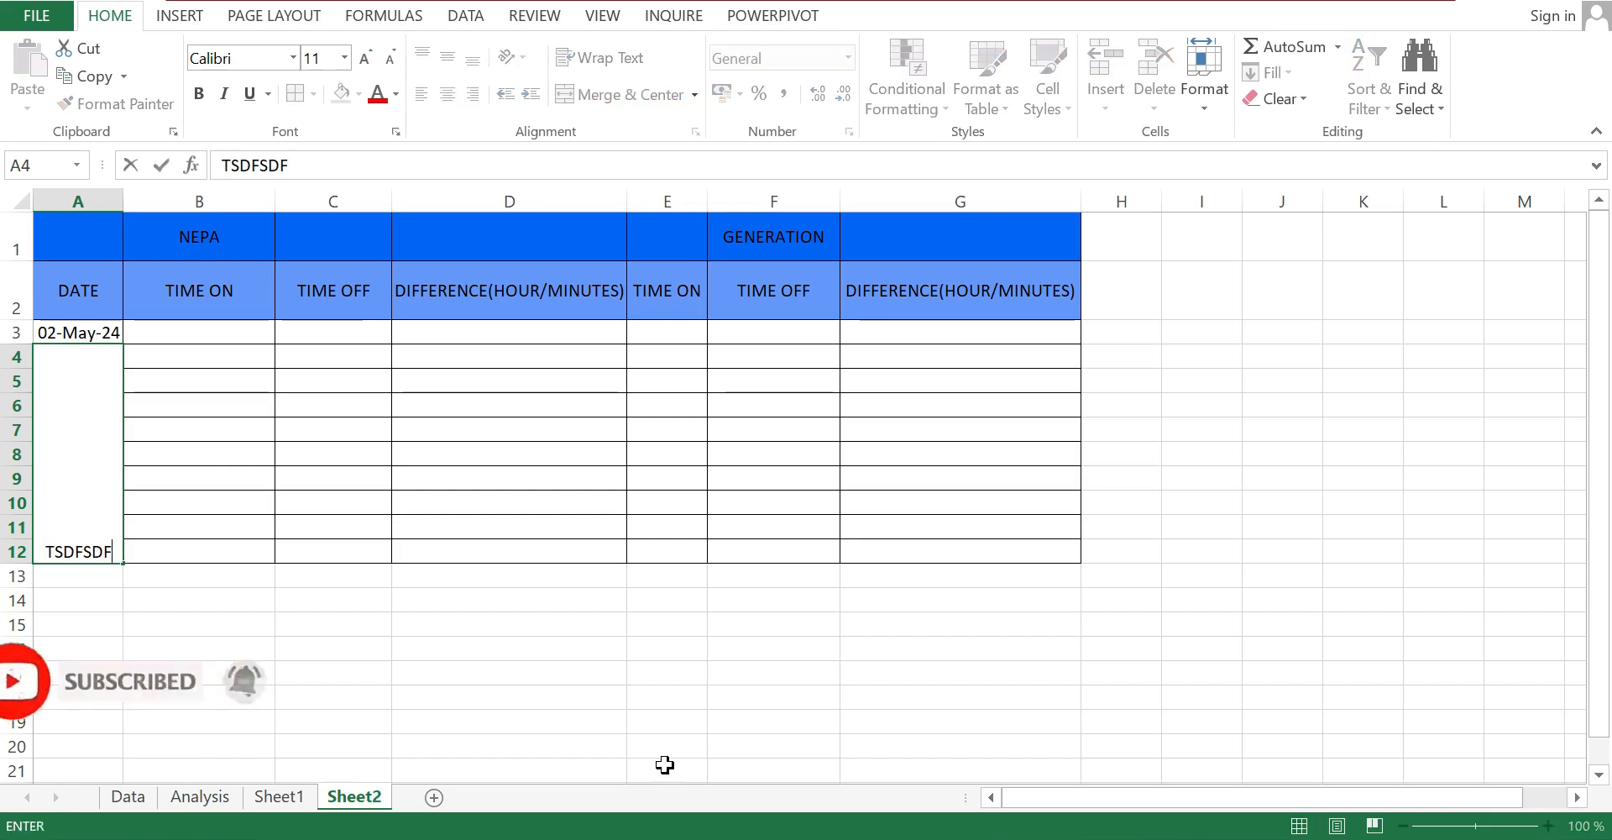
key("BackSpace")
key("BackSpace")
key("BackSpace")
key("BackSpace")
key("BackSpace")
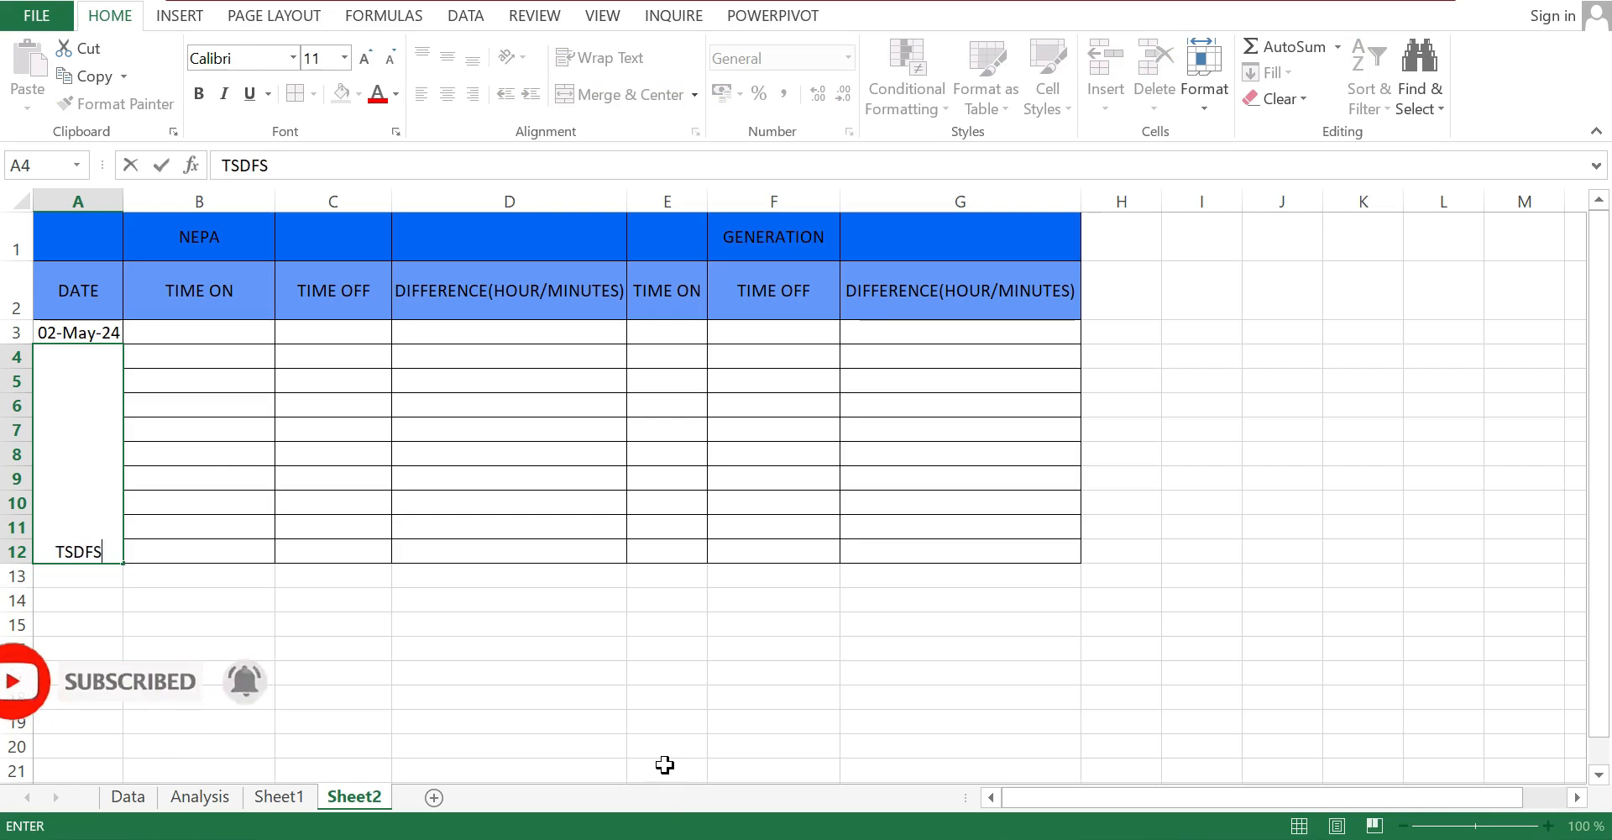
key("BackSpace")
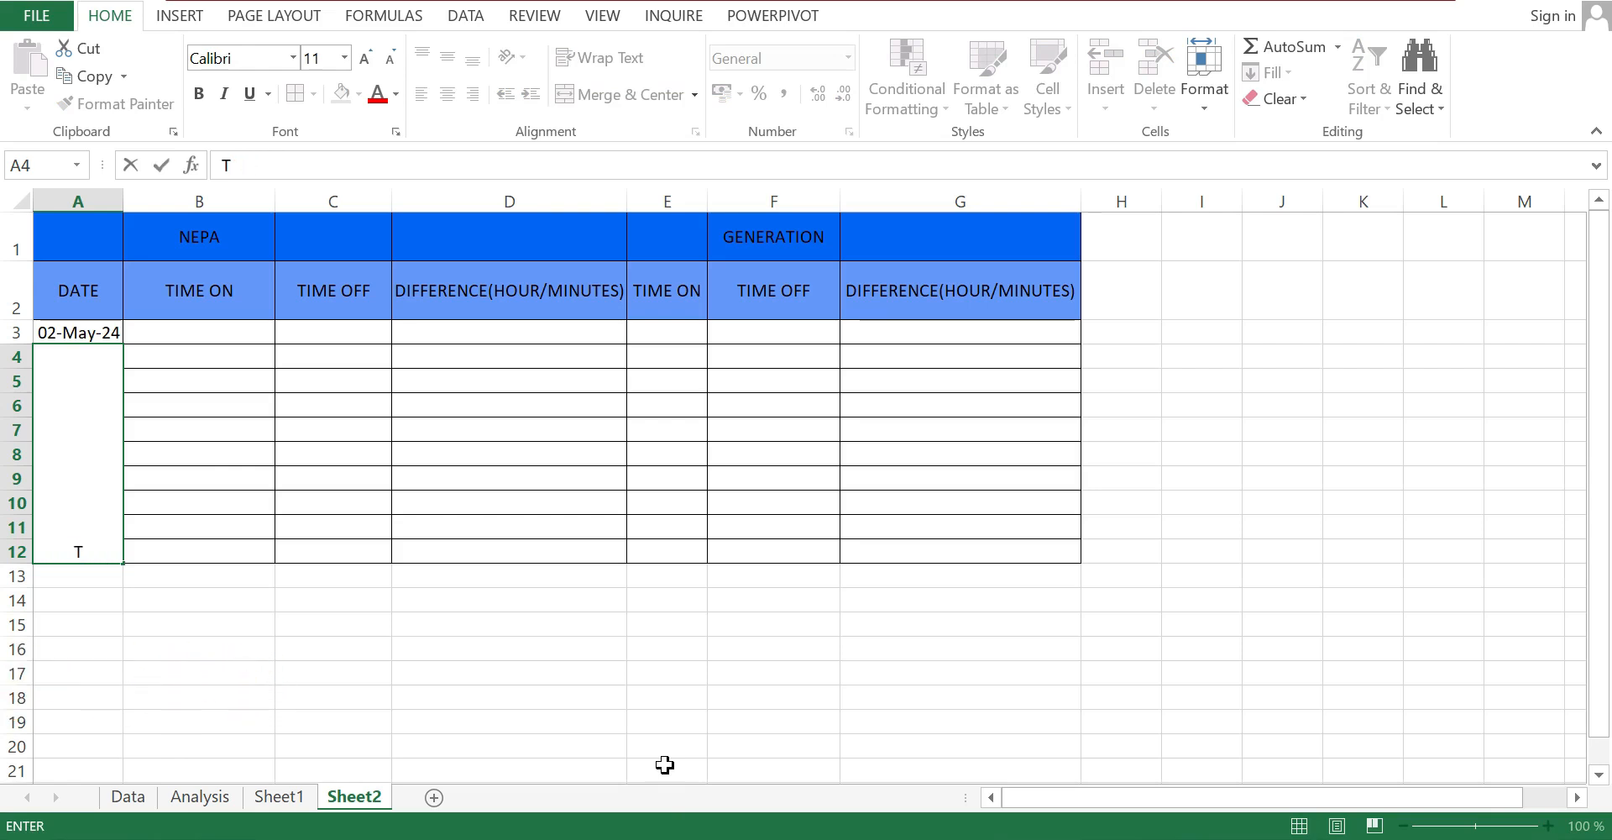
type("BIKO TEE")
left_click(1409, 556)
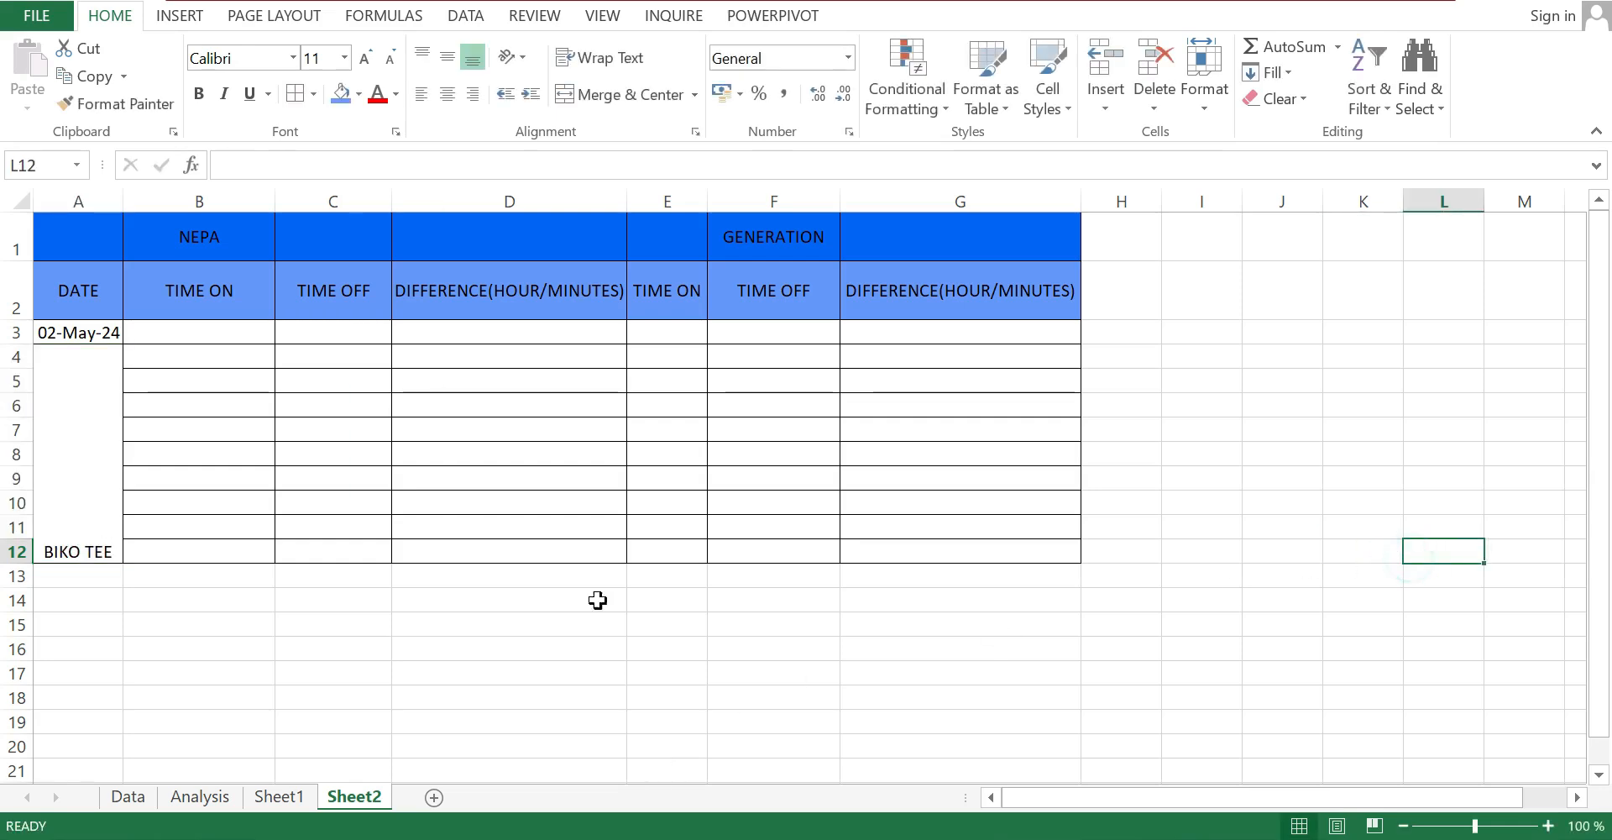
Middle-align the merged cell A4:A12 vertically, then clear the sample name from it
left_click(64, 551)
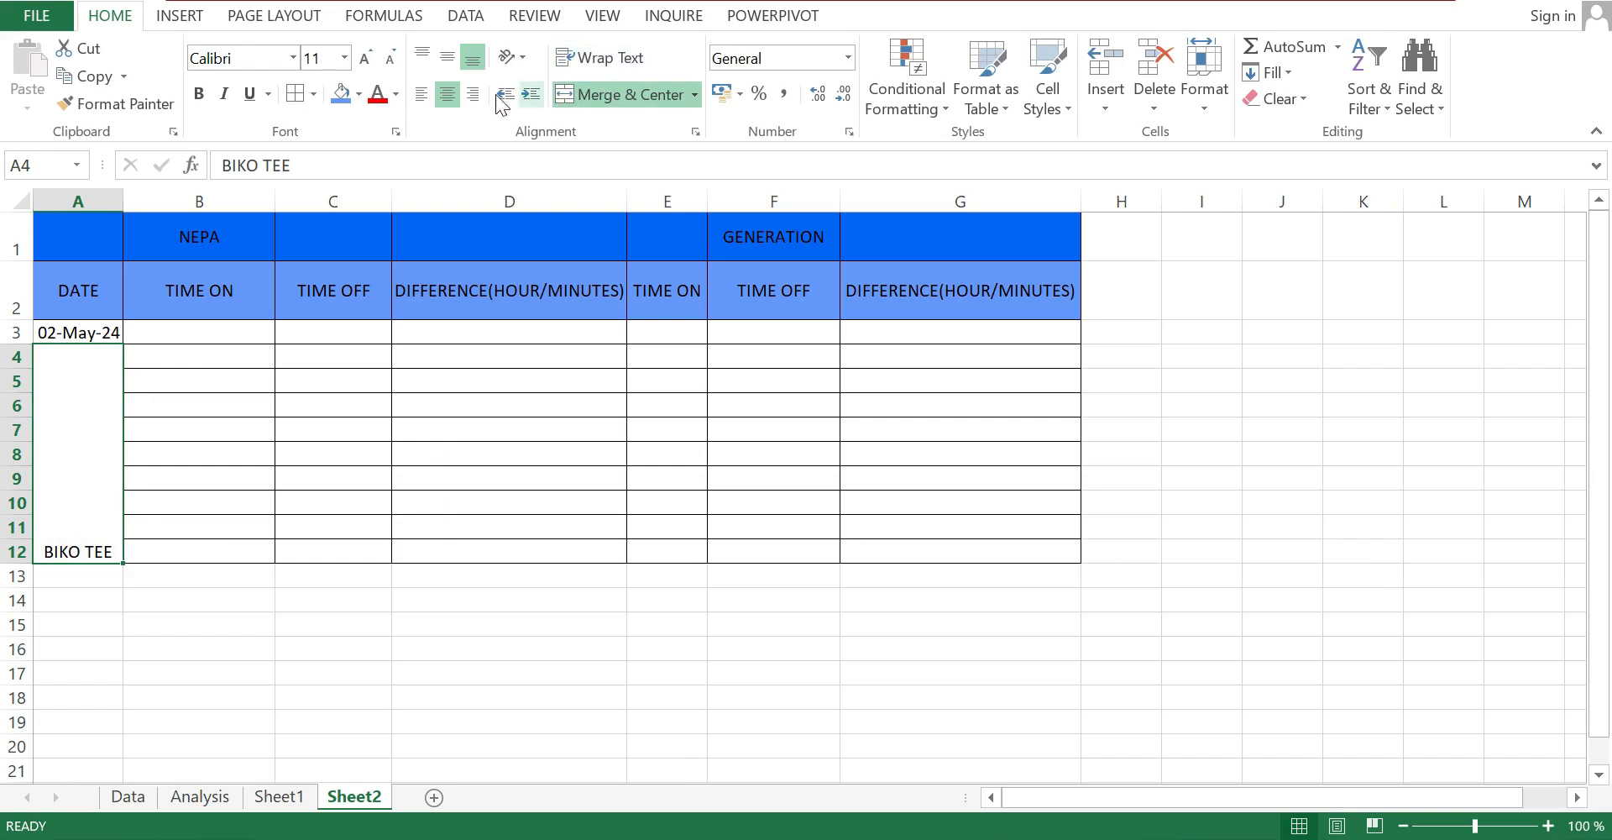
left_click(437, 56)
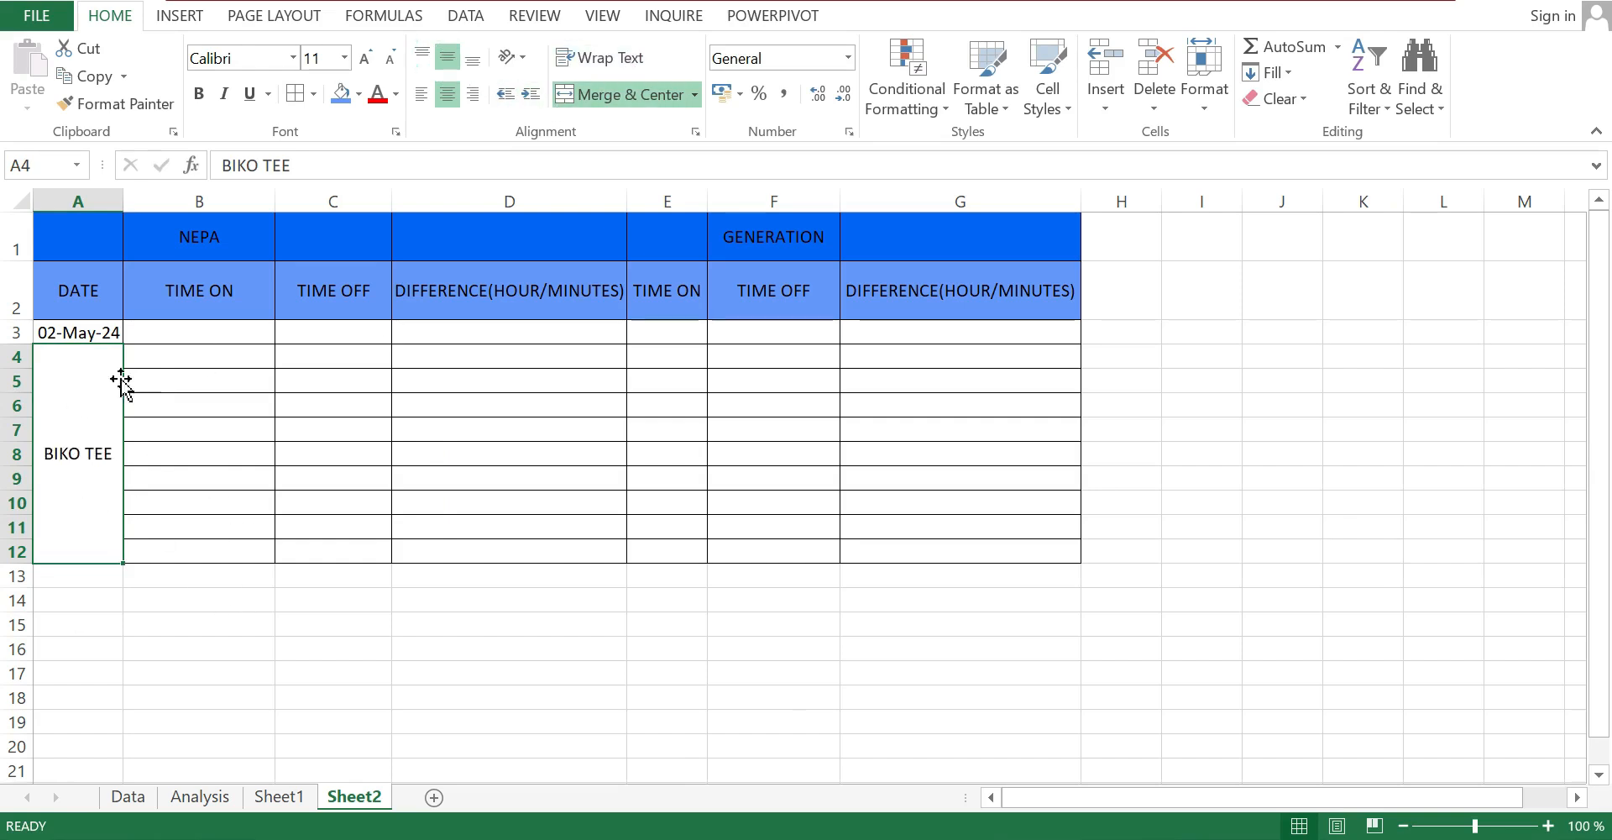
left_click(74, 460)
key("BackSpace")
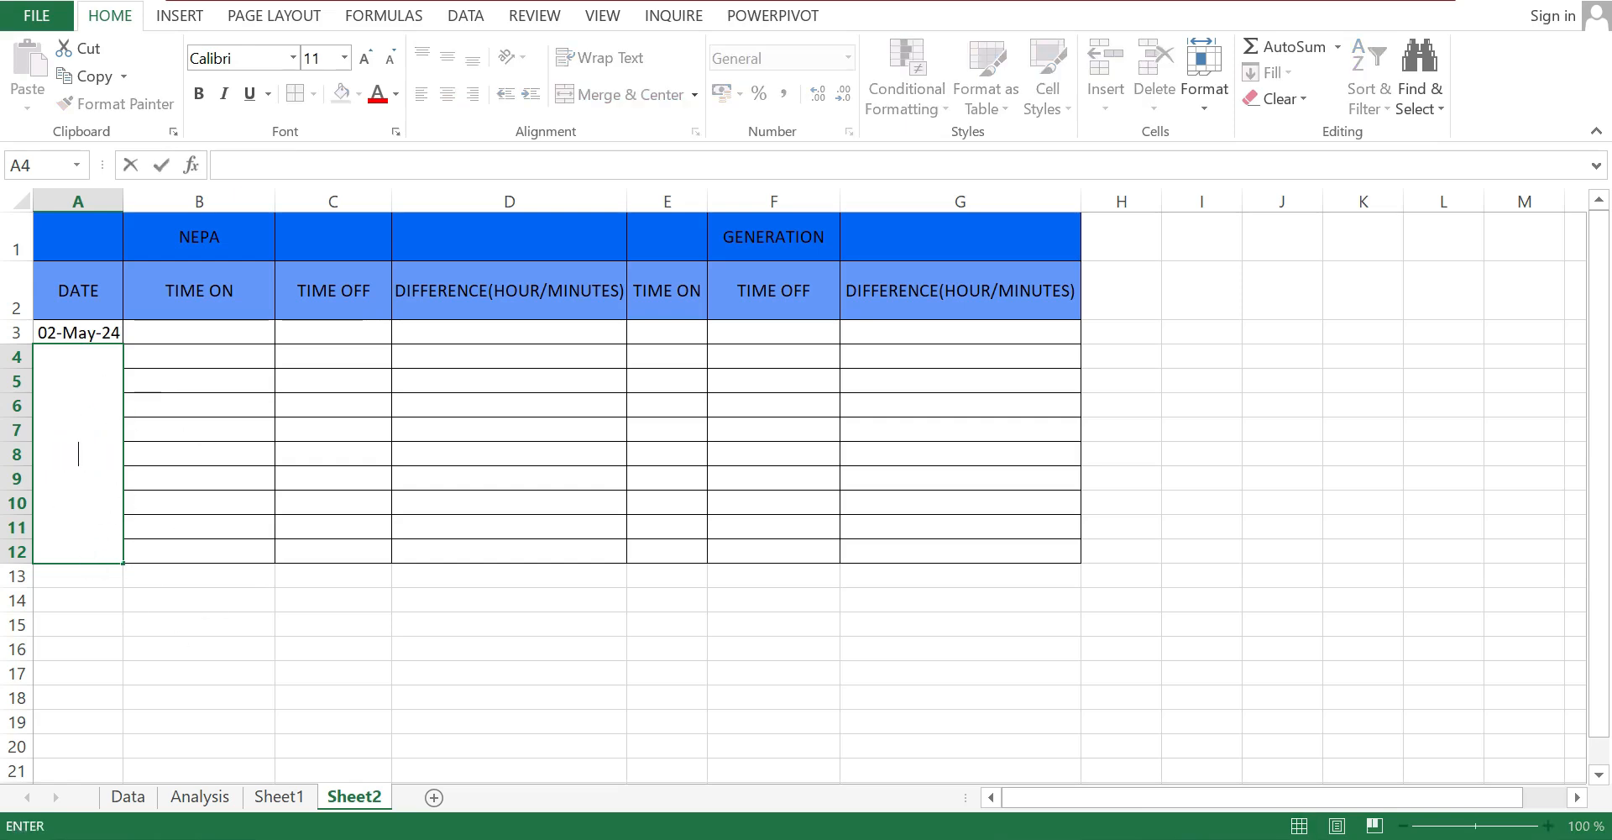
left_click(518, 671)
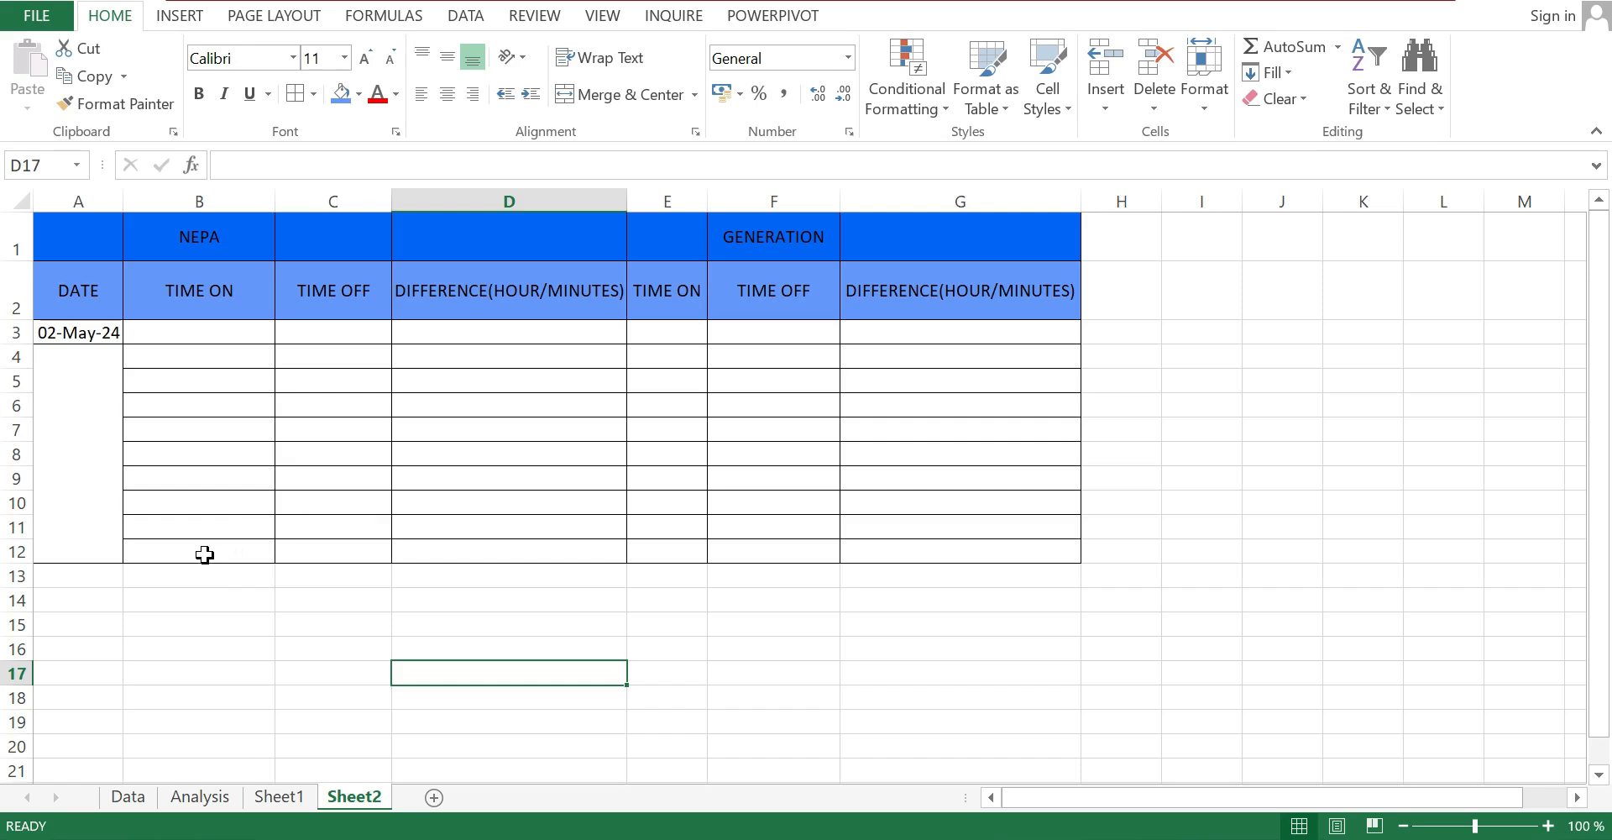
Merge and center cells B12:C12 and cells E12:F12 in the last row of the table
left_click_drag(200, 556, 302, 550)
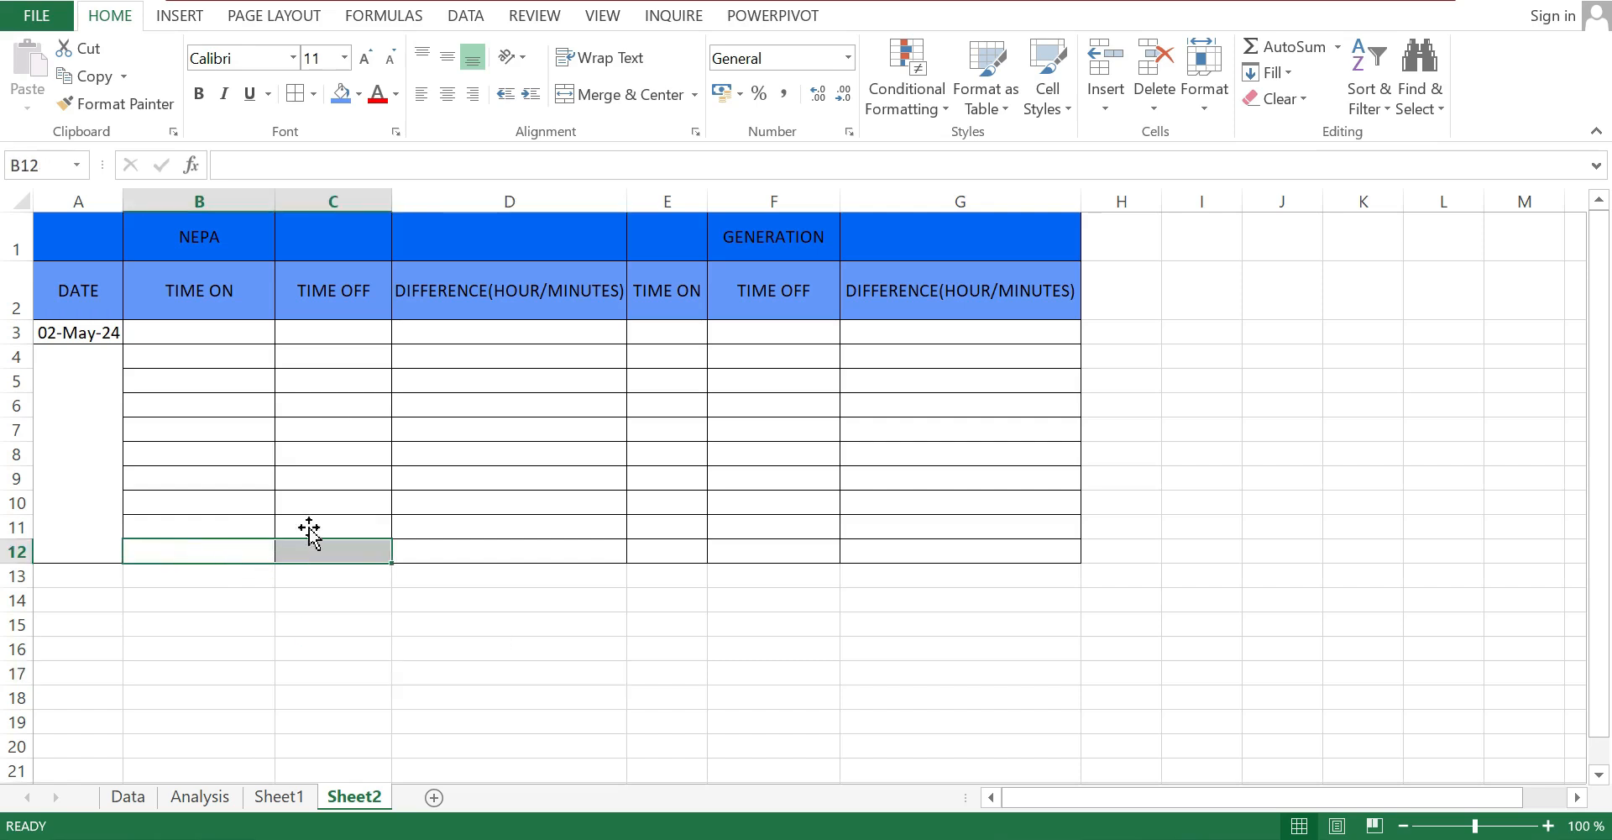
left_click(564, 96)
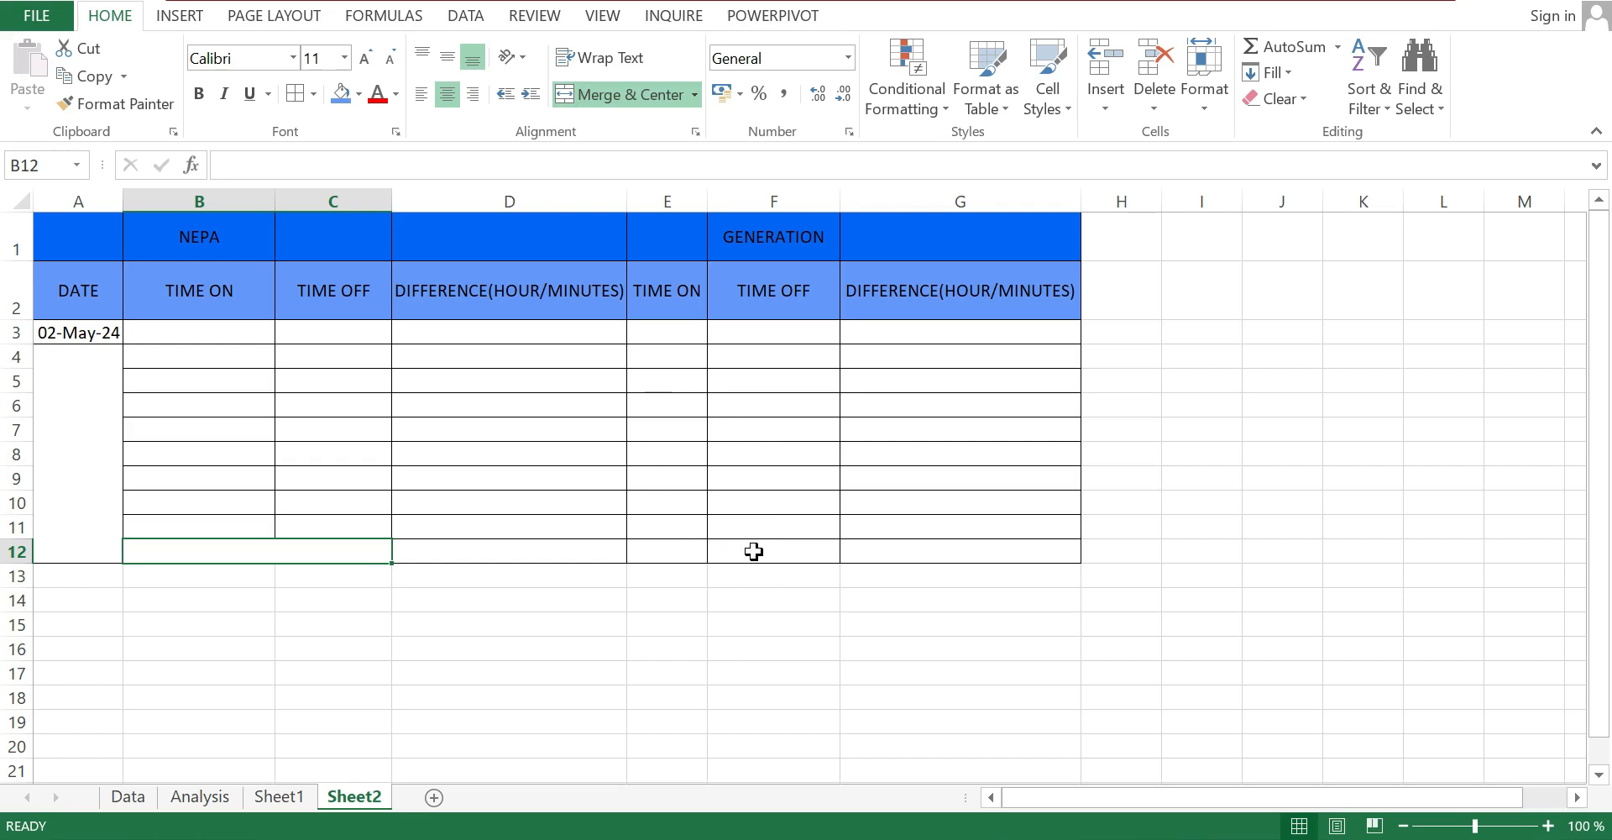
left_click_drag(674, 554, 756, 546)
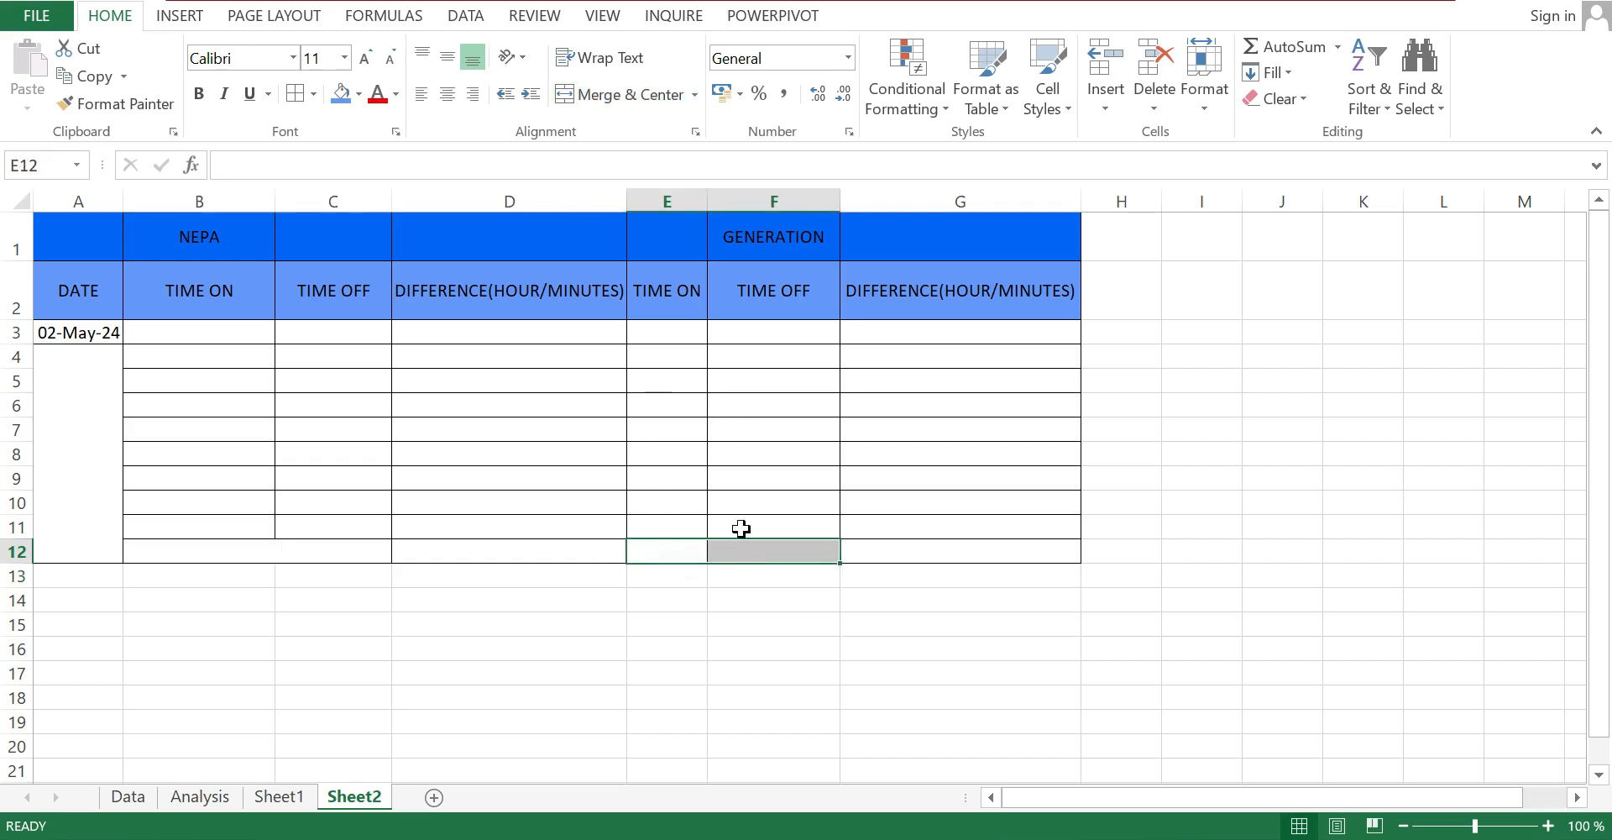
left_click(567, 92)
left_click(1257, 619)
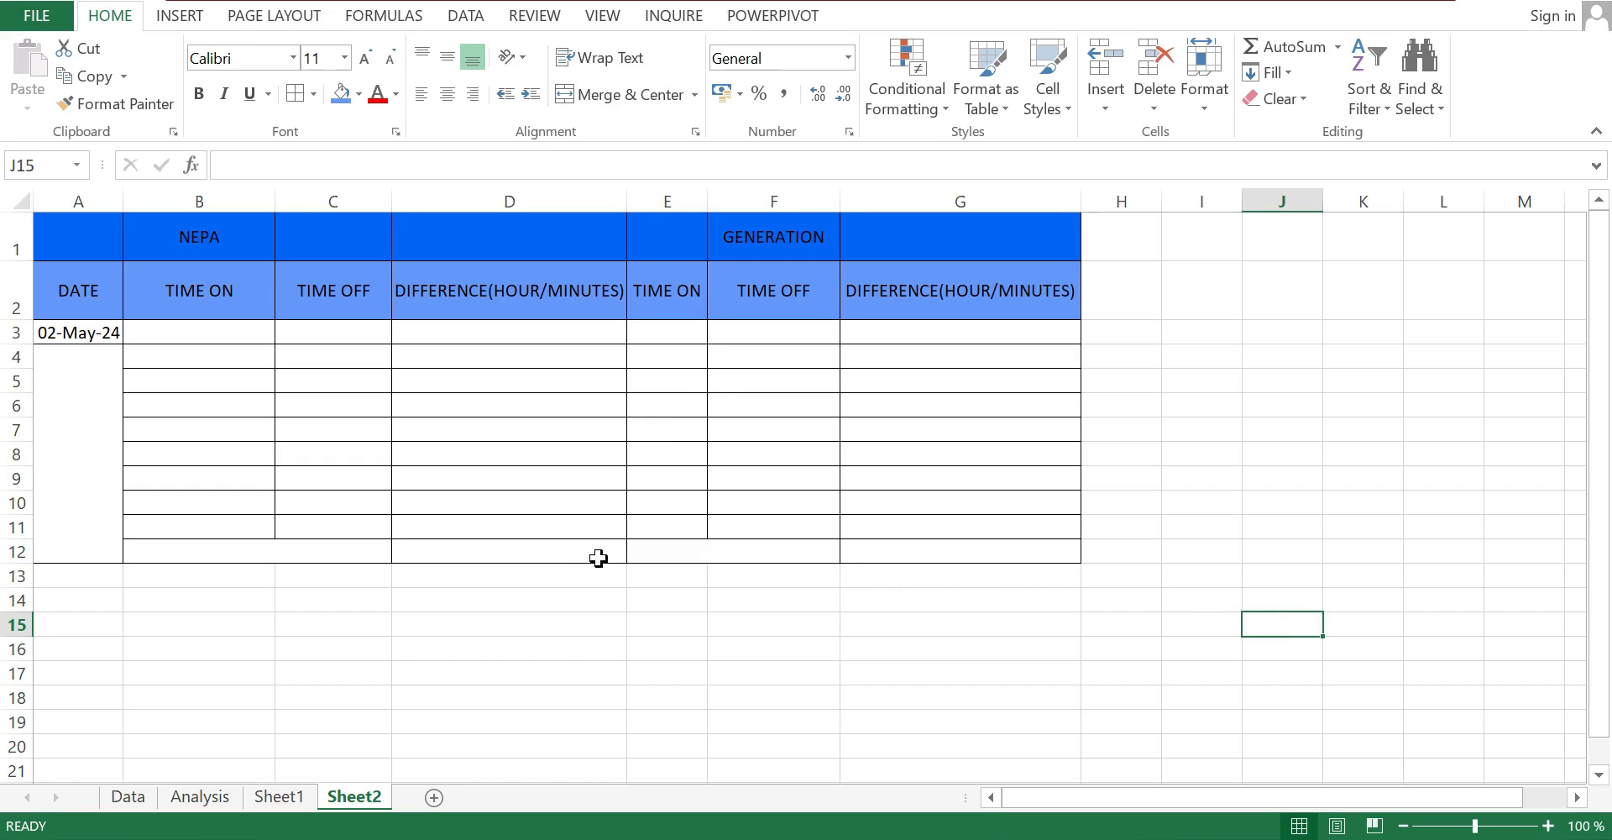
left_click(536, 559)
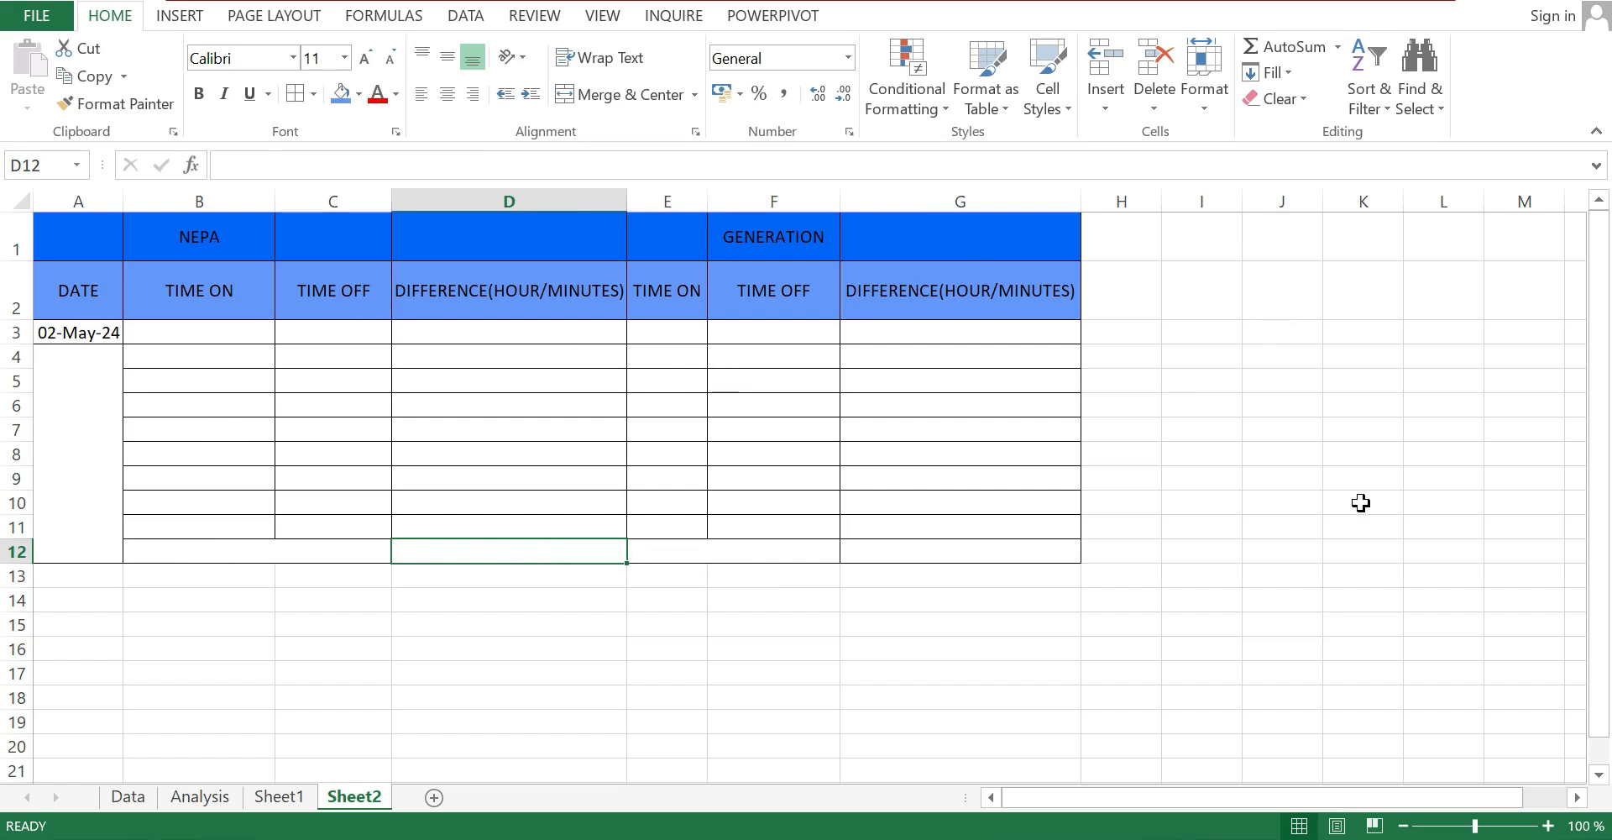
left_click(1314, 477)
Compare the time entries and total usage row on Sheet1 with the table layout on Sheet2
left_click(279, 796)
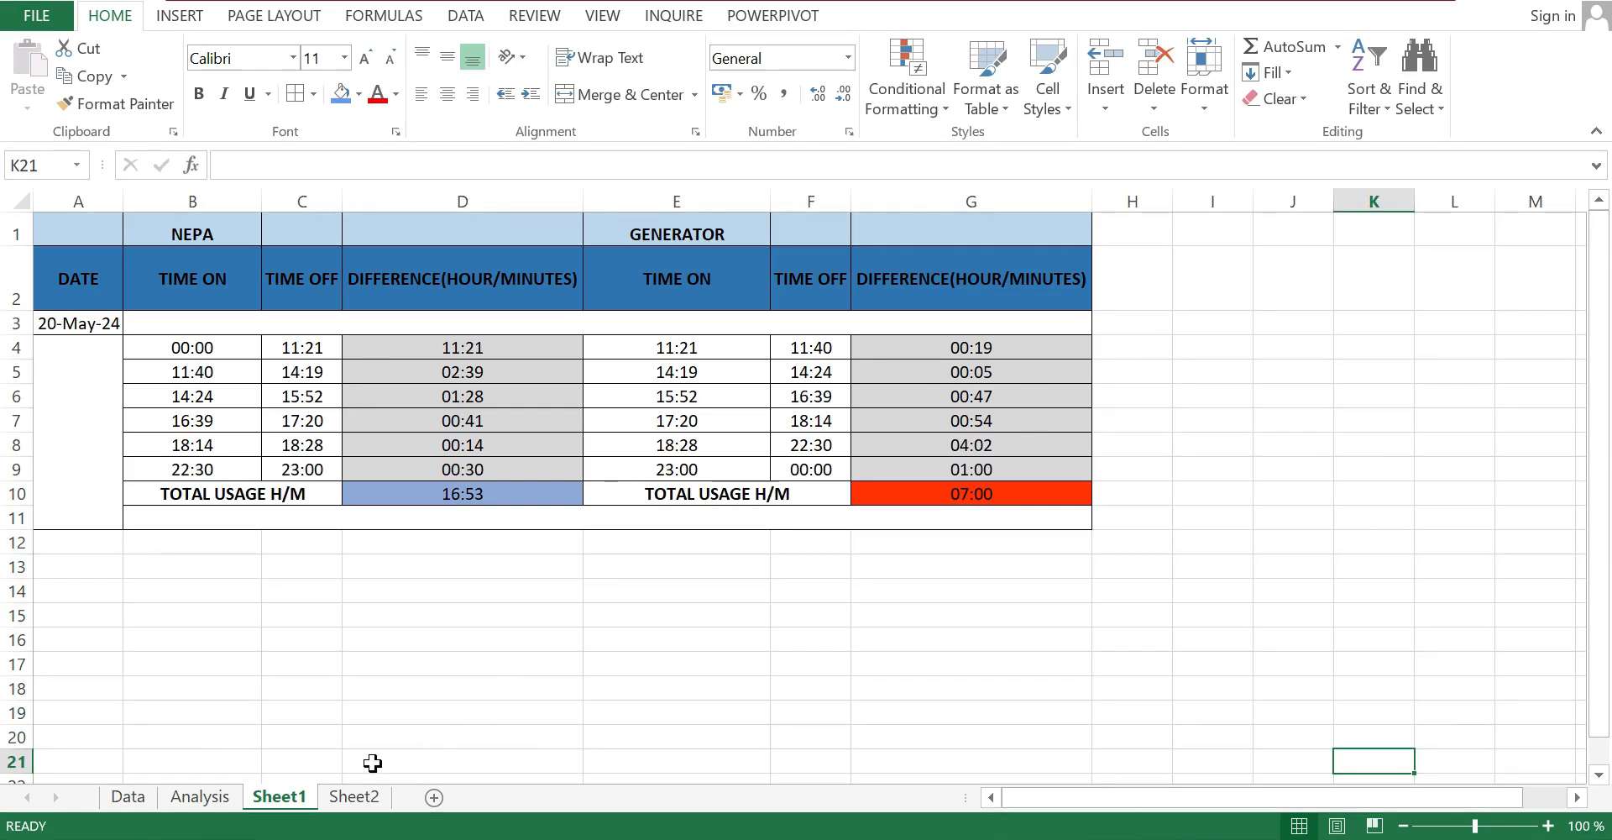
left_click(353, 797)
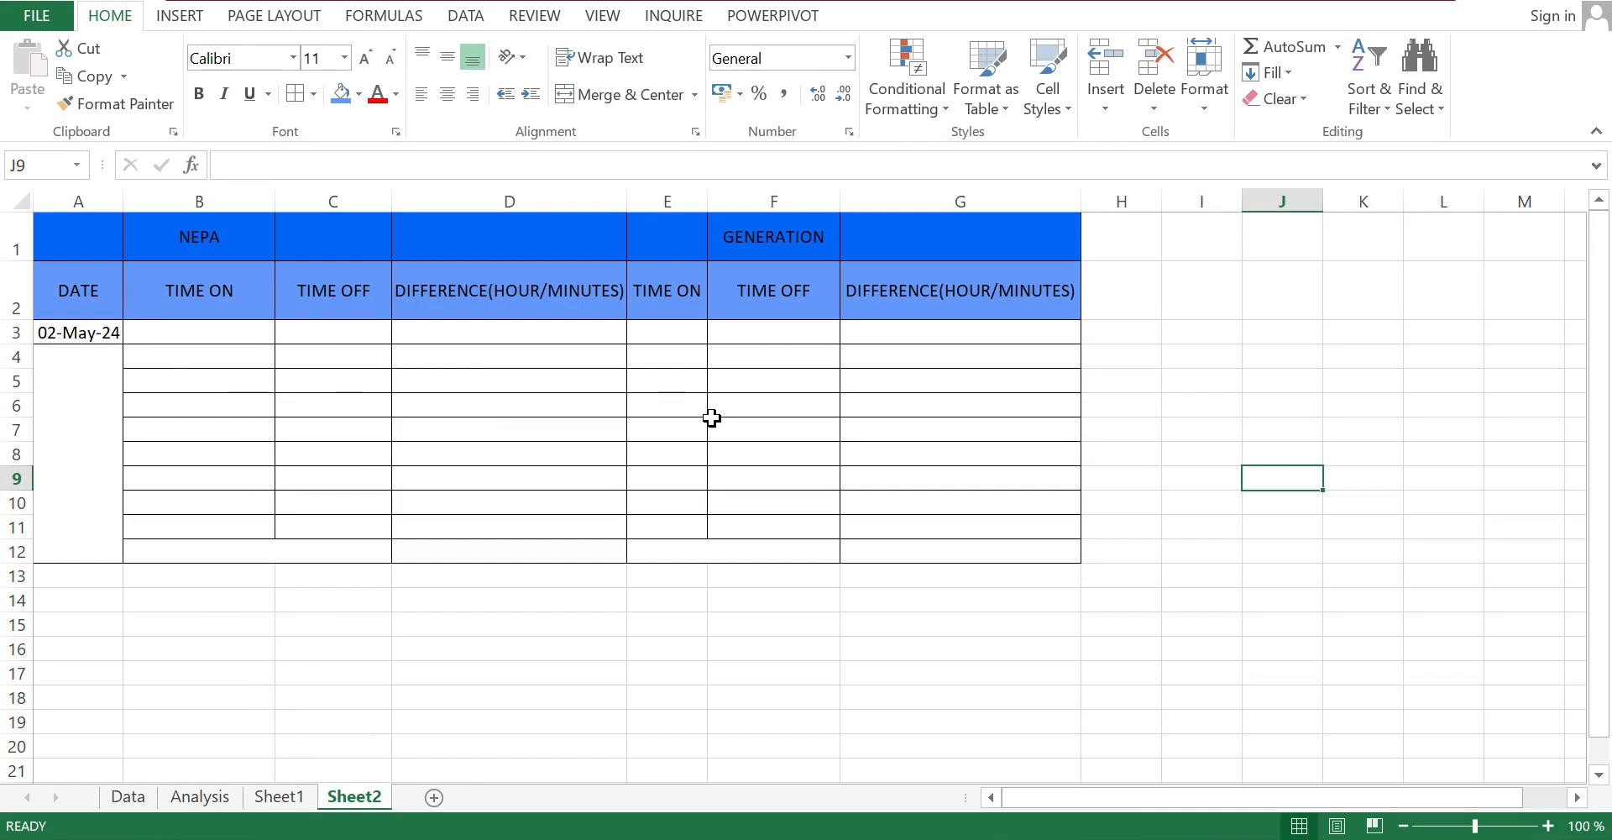
left_click(280, 797)
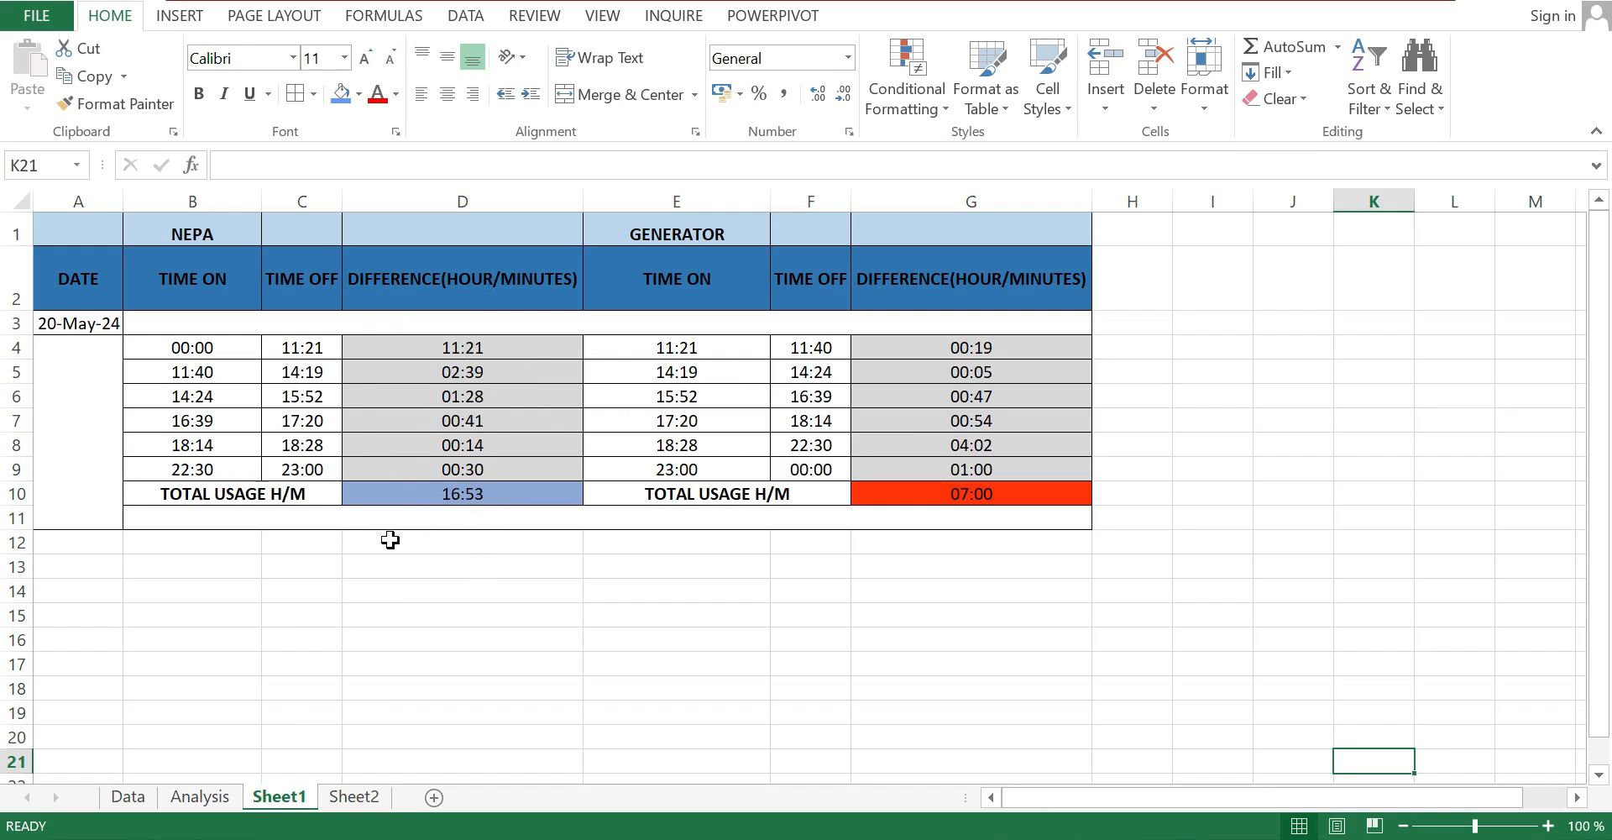
left_click(354, 797)
left_click(280, 797)
left_click(353, 797)
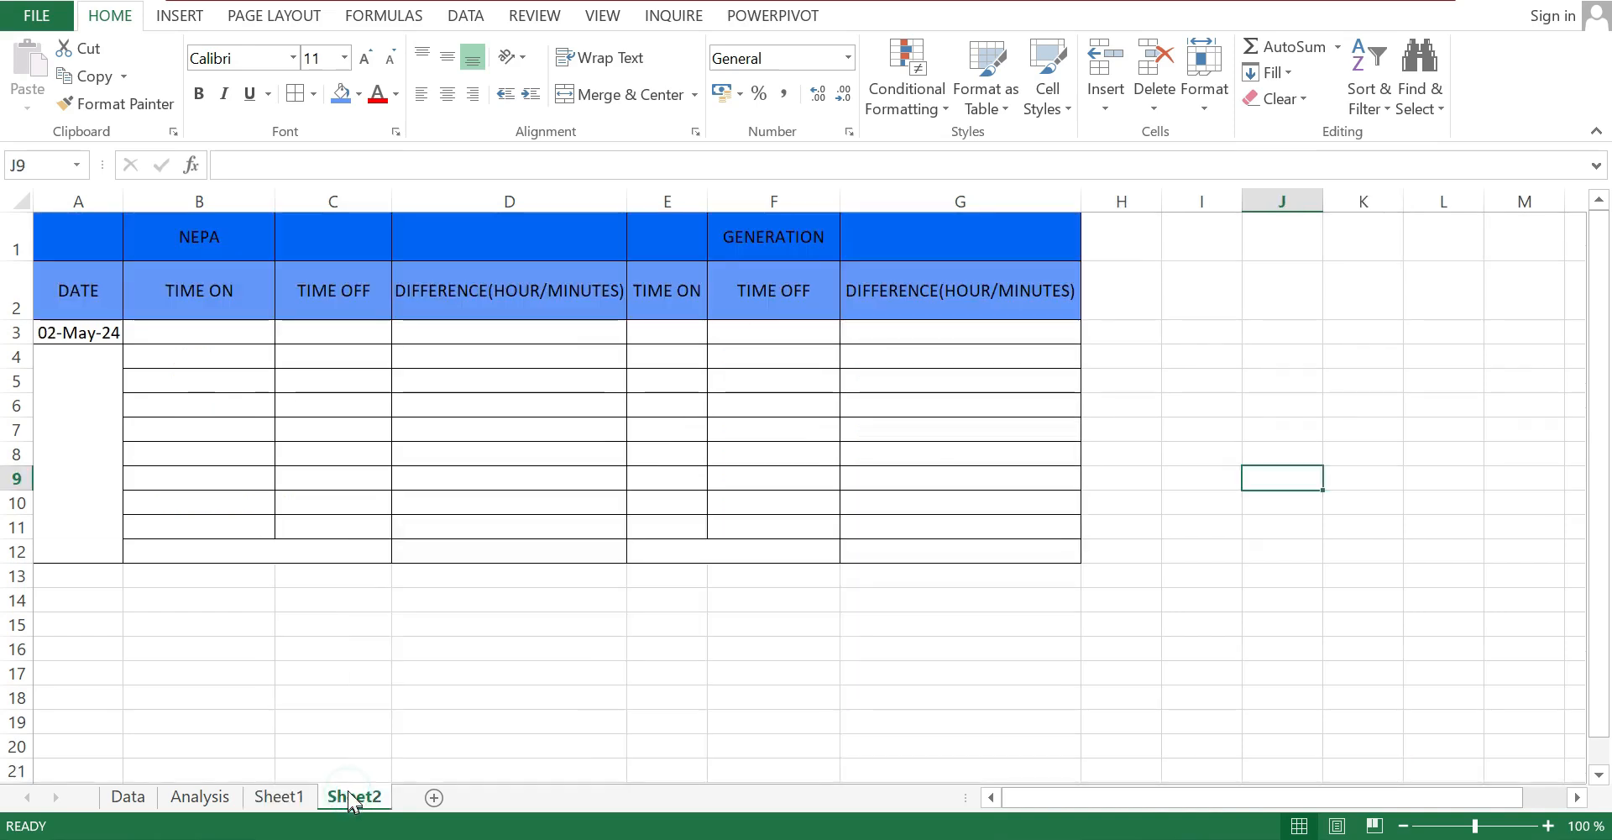